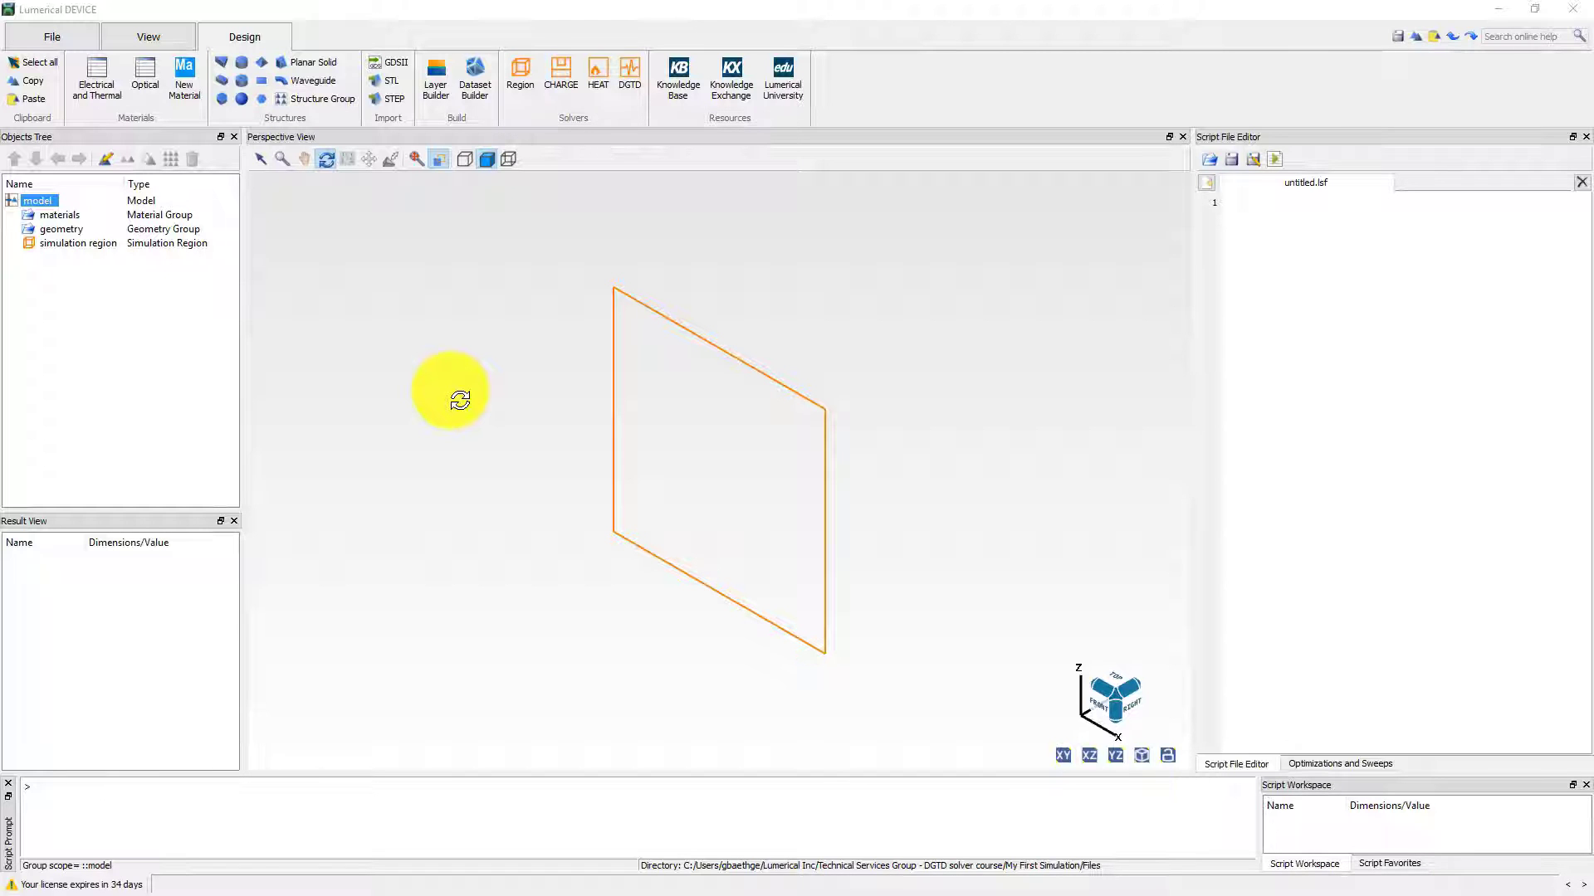
- Add Au (Gold) - Johnson and Christy and Vacuum from the optical material database to the project's materials
left_click(146, 73)
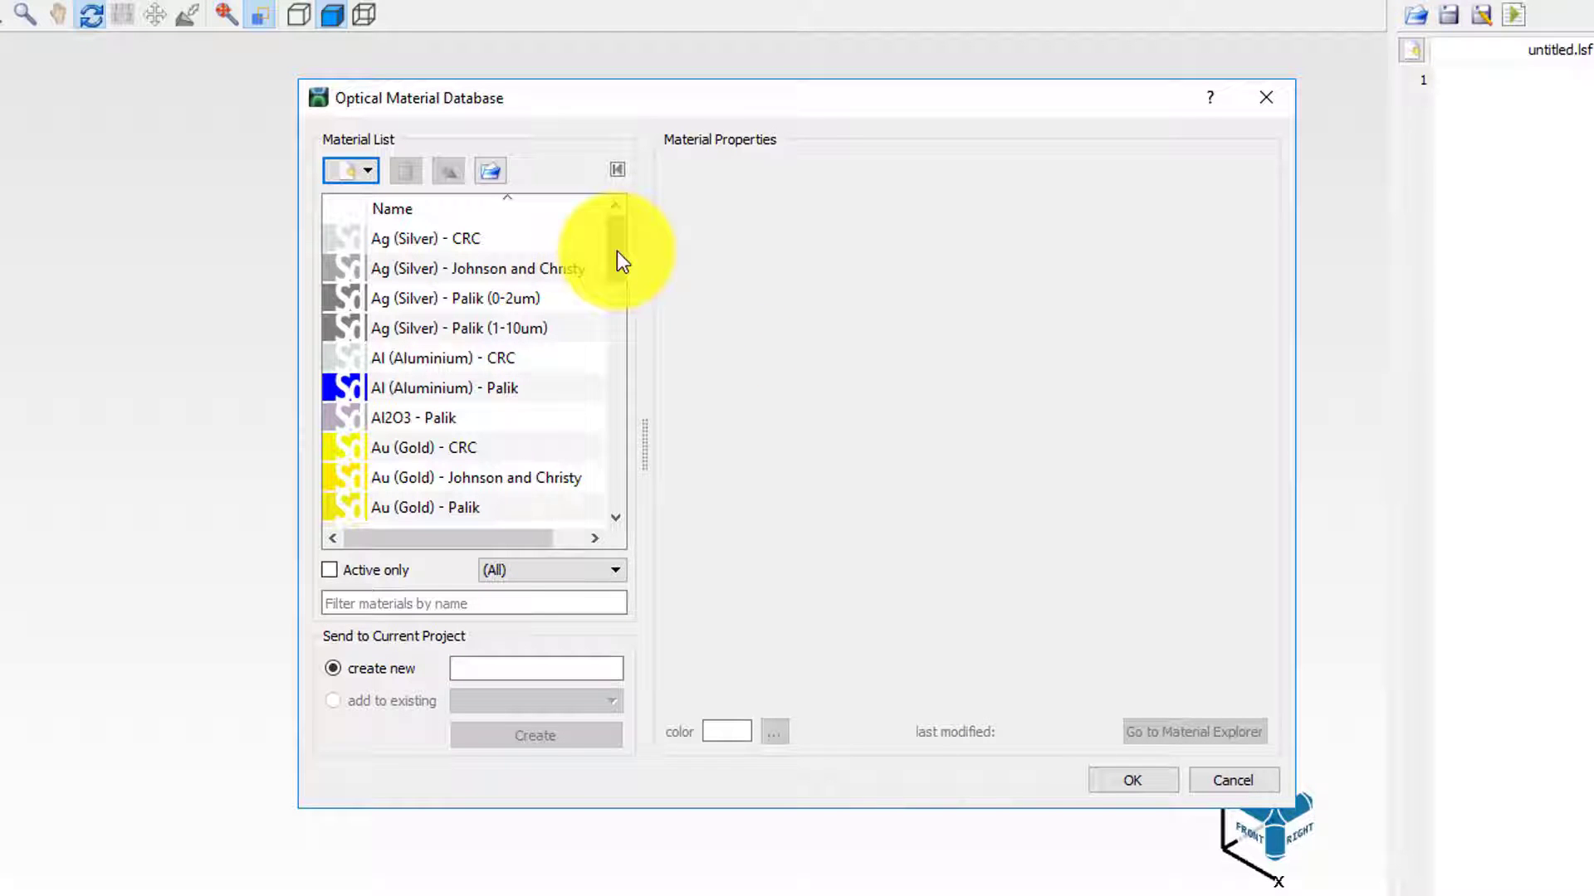
left_click_drag(616, 250, 619, 292)
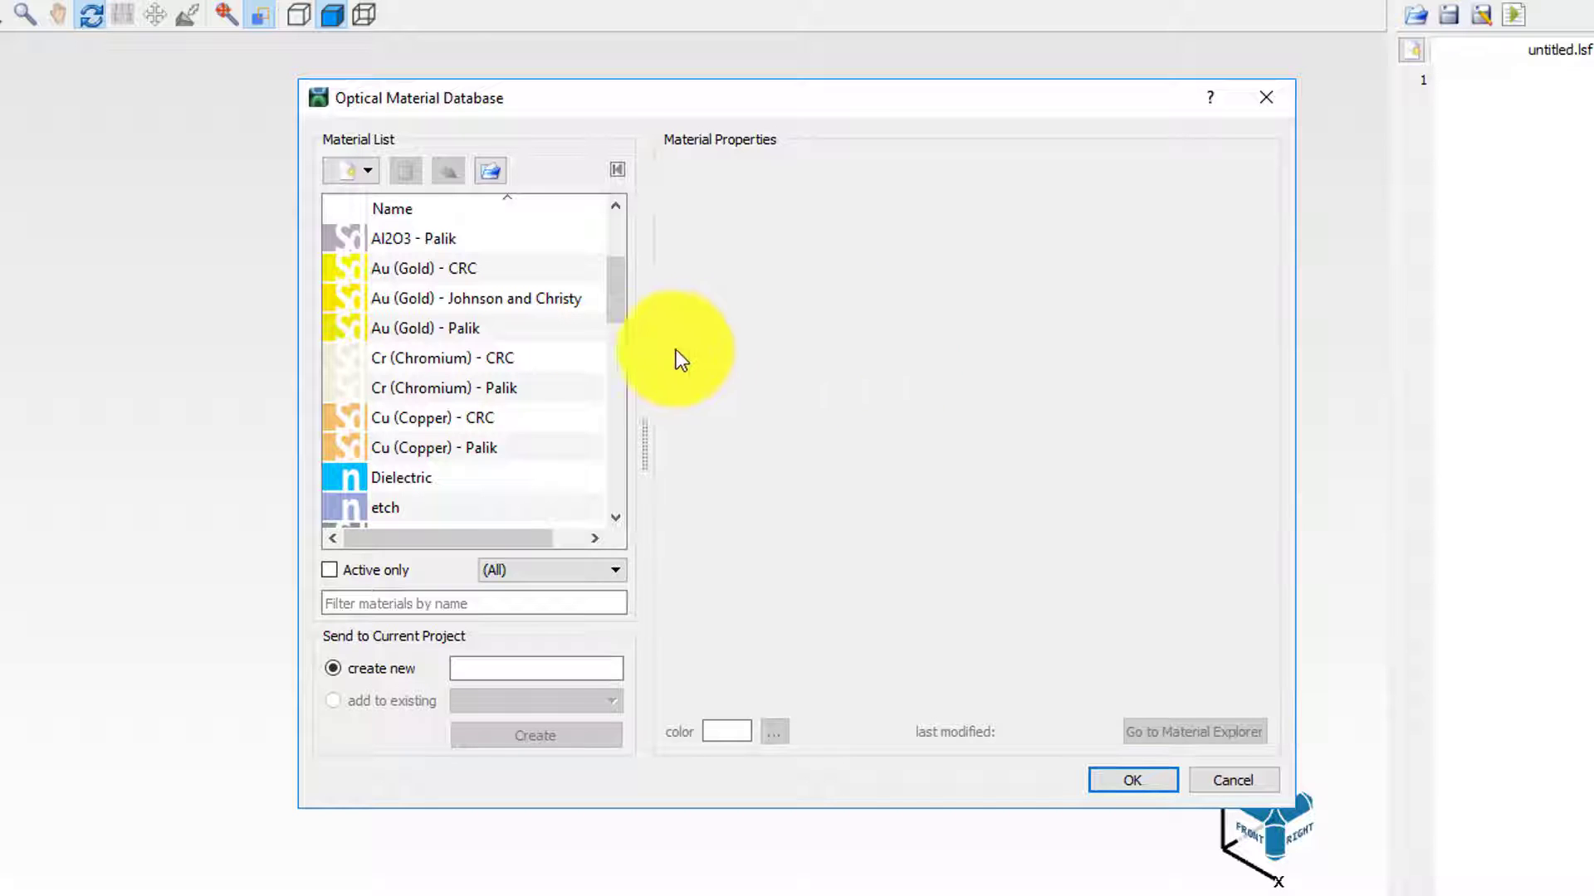
left_click(510, 297)
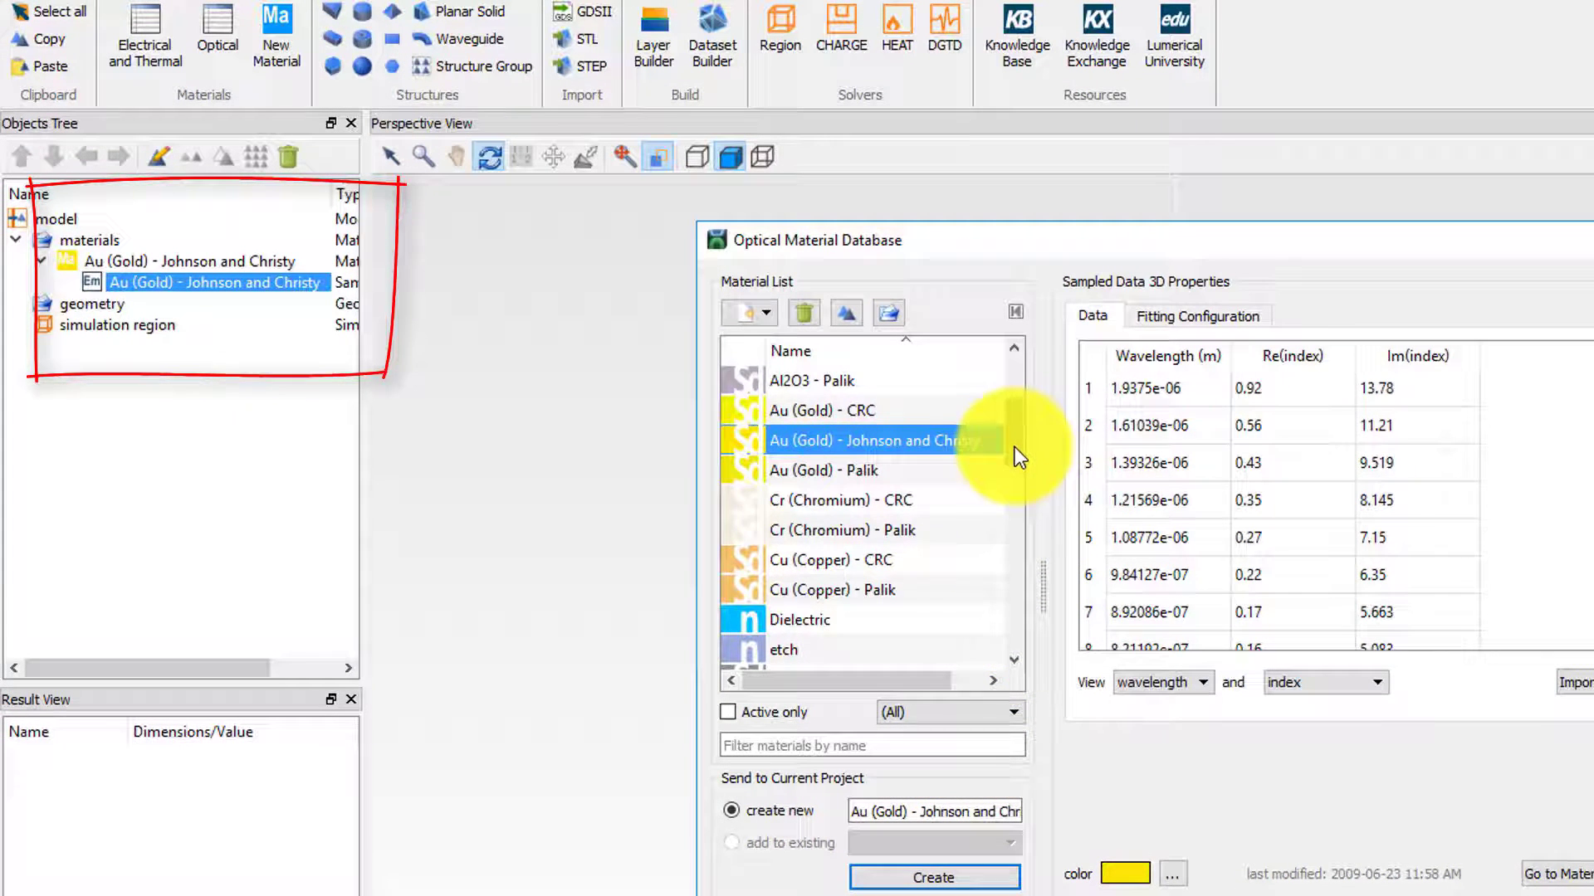
left_click_drag(1014, 446, 1014, 634)
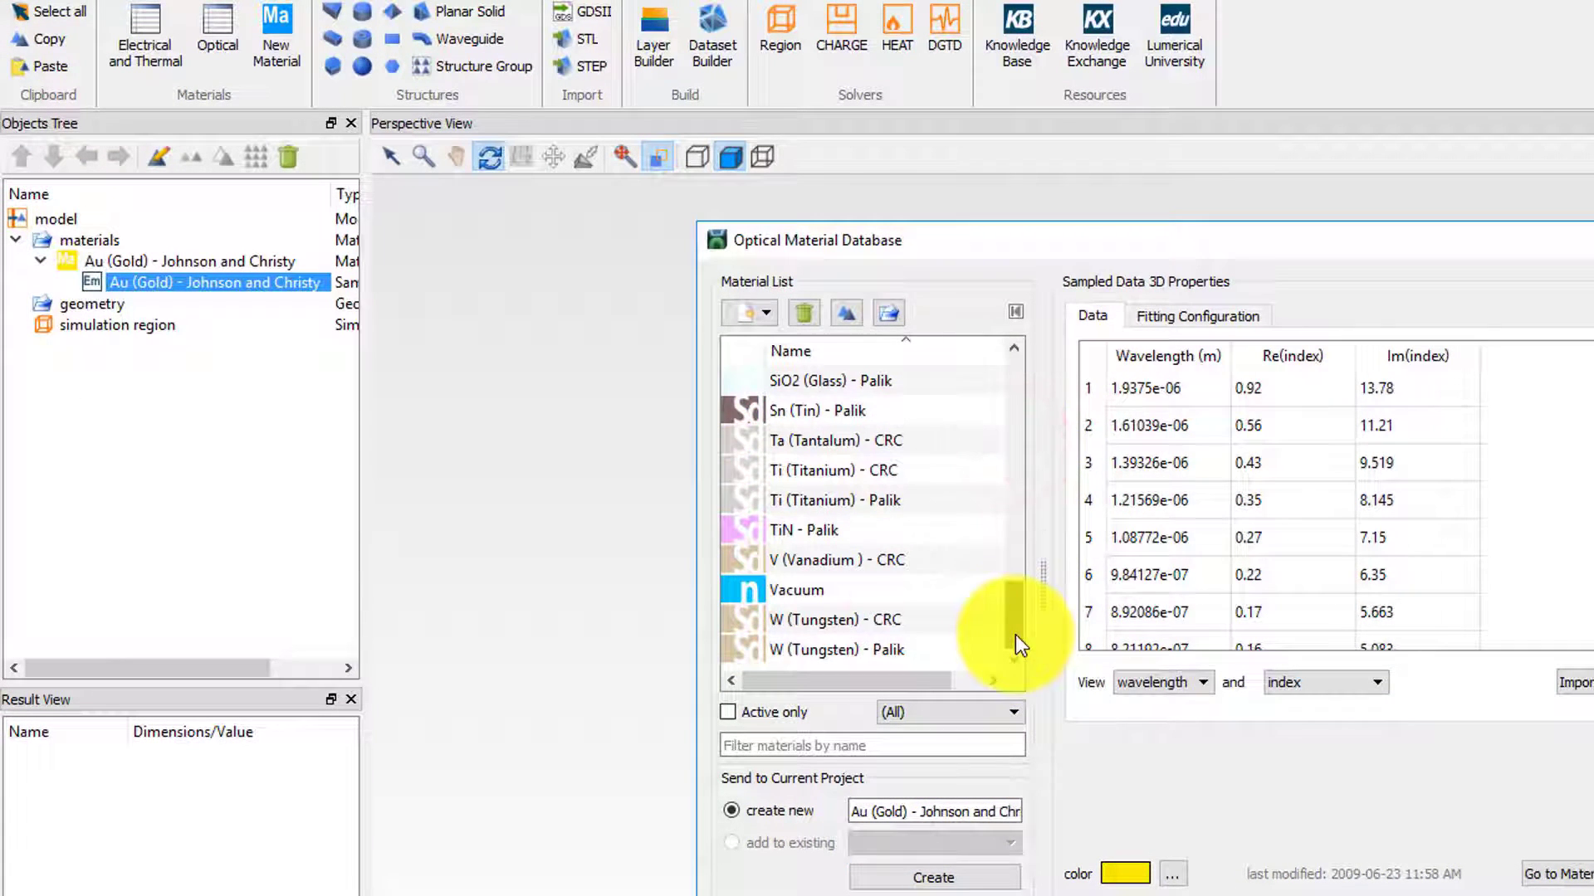
left_click(878, 589)
left_click(971, 880)
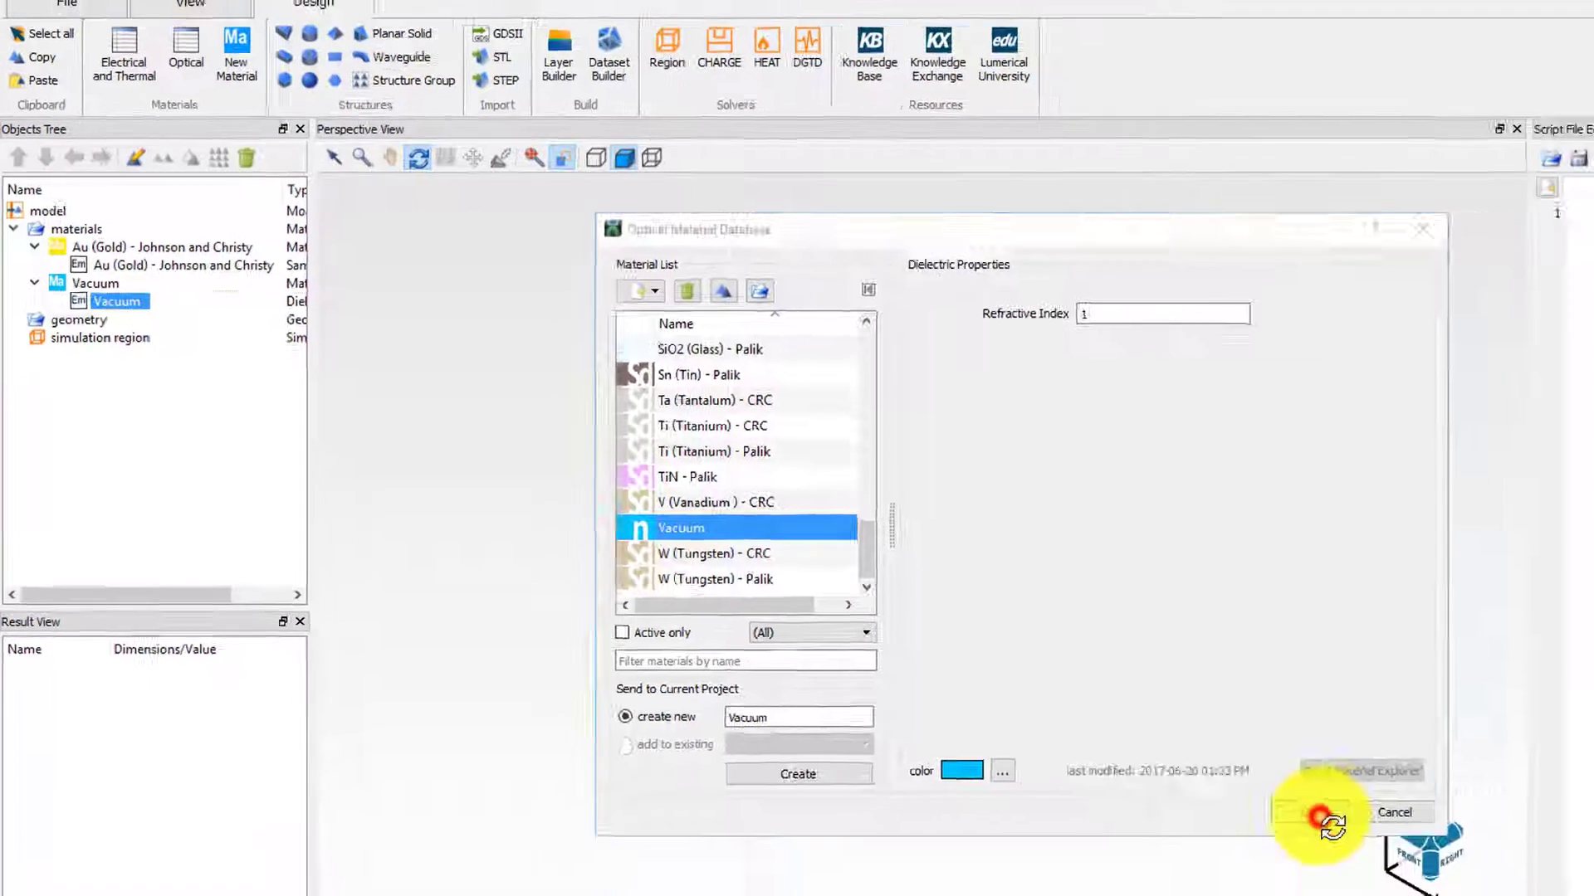
left_click(1593, 895)
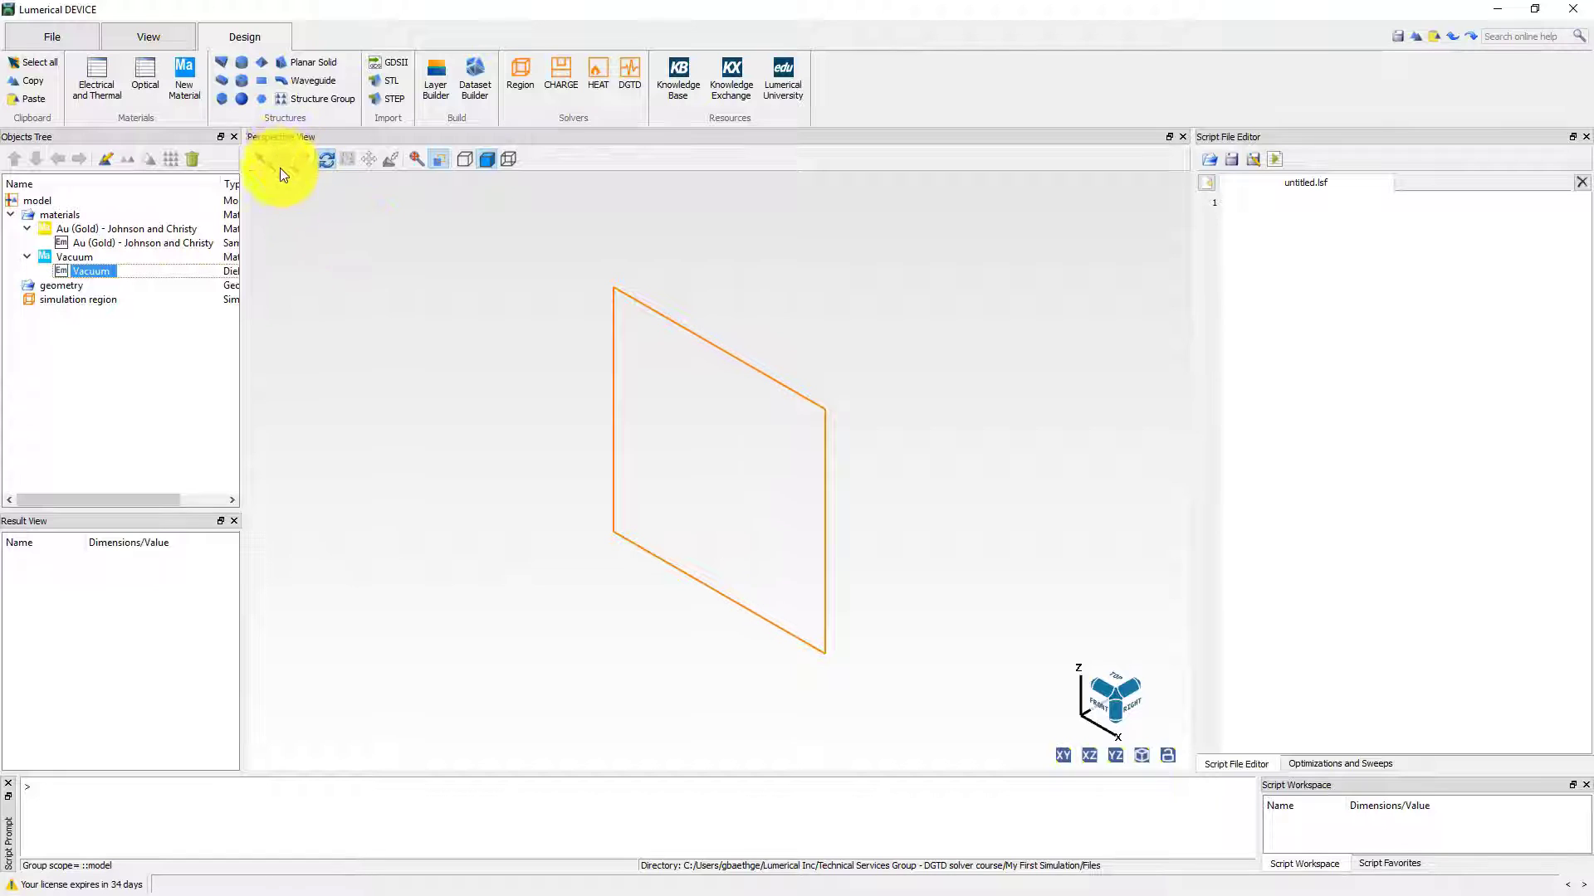
- Add a sphere at the origin, name it "outer" and set its radius to 0.25 µm
left_click(240, 100)
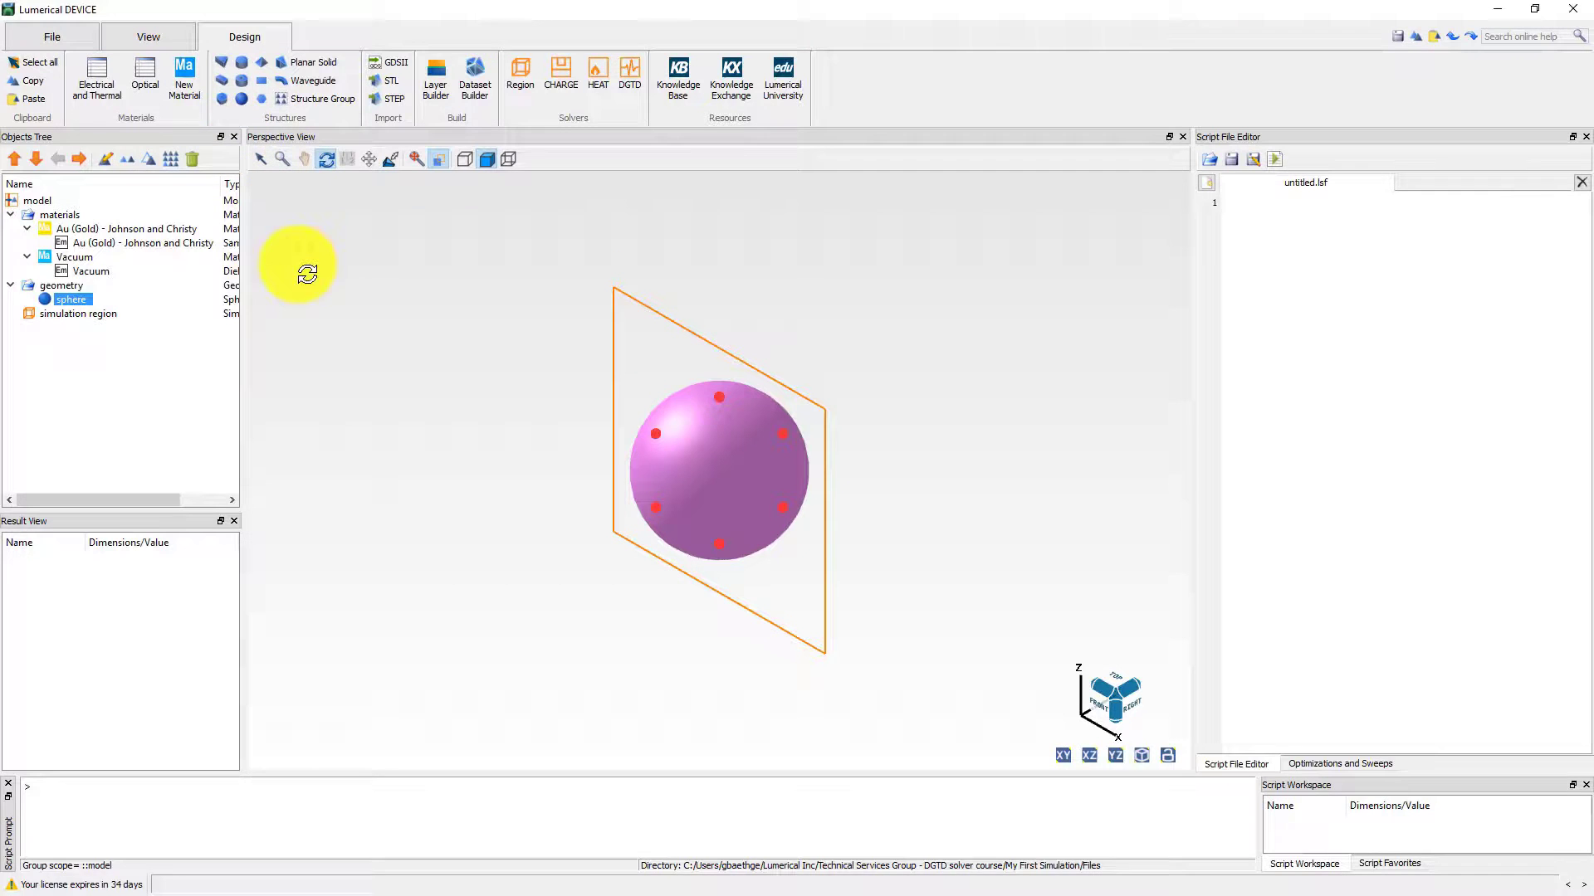
key("e")
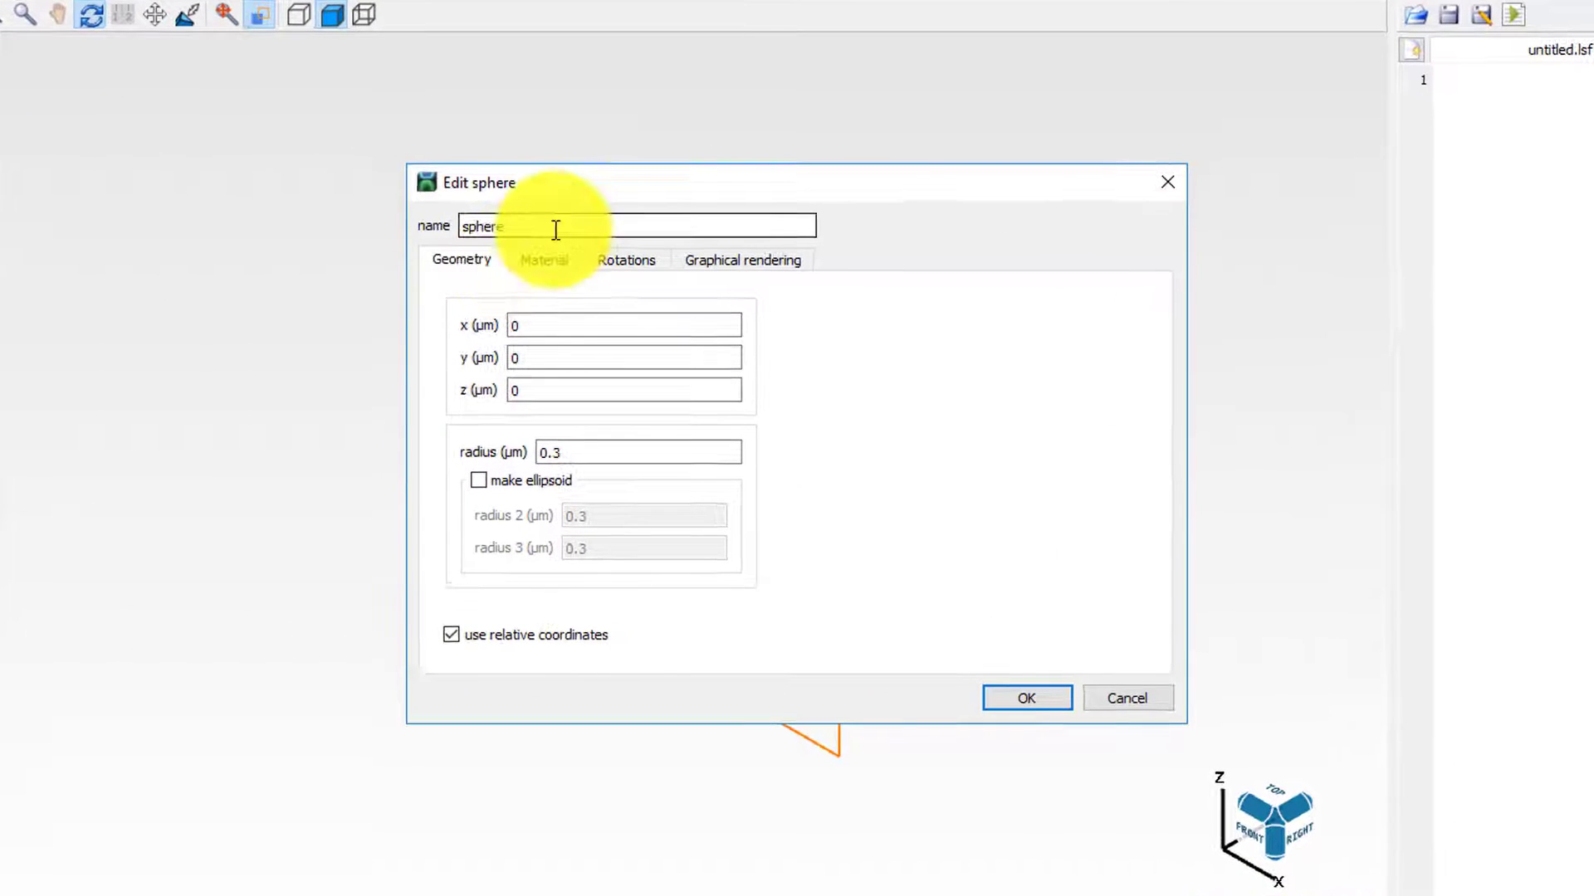
double_click(553, 226)
type("outer")
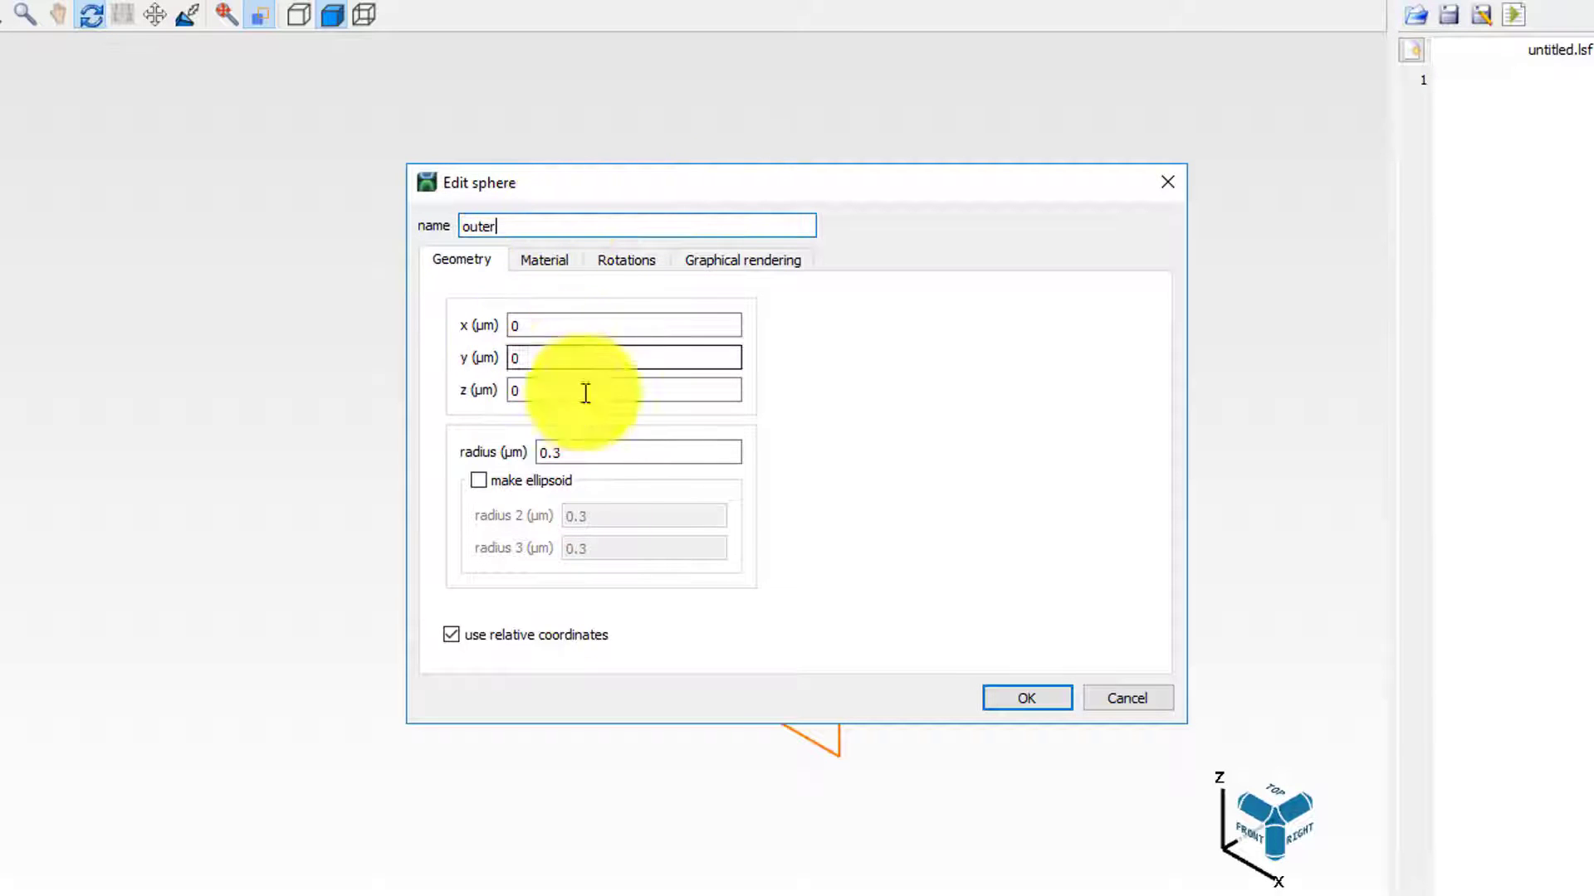
double_click(609, 449)
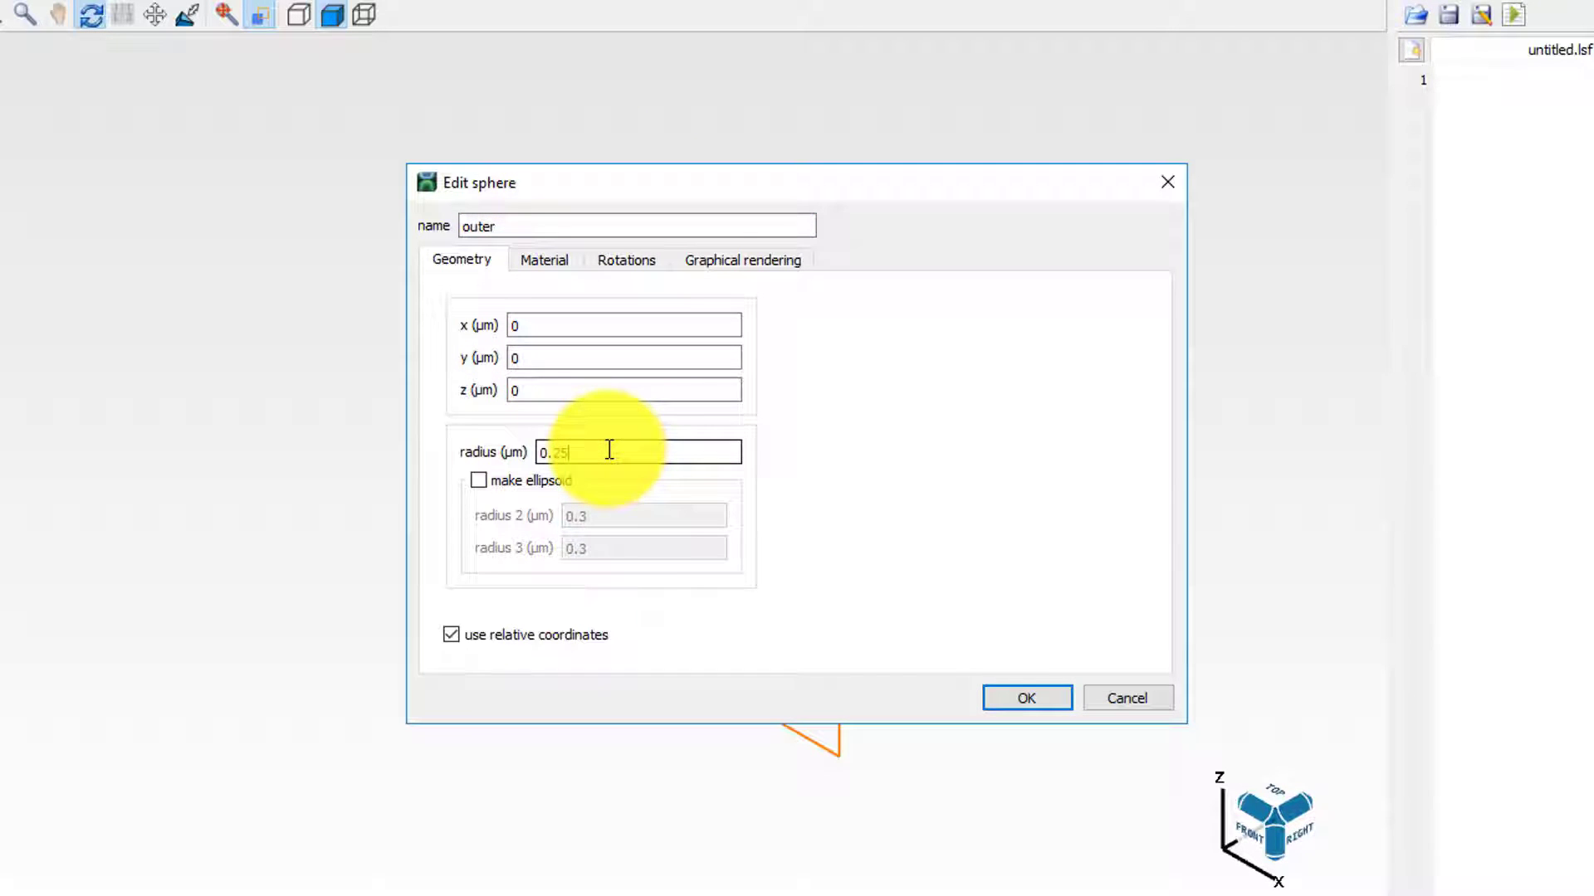
type("25")
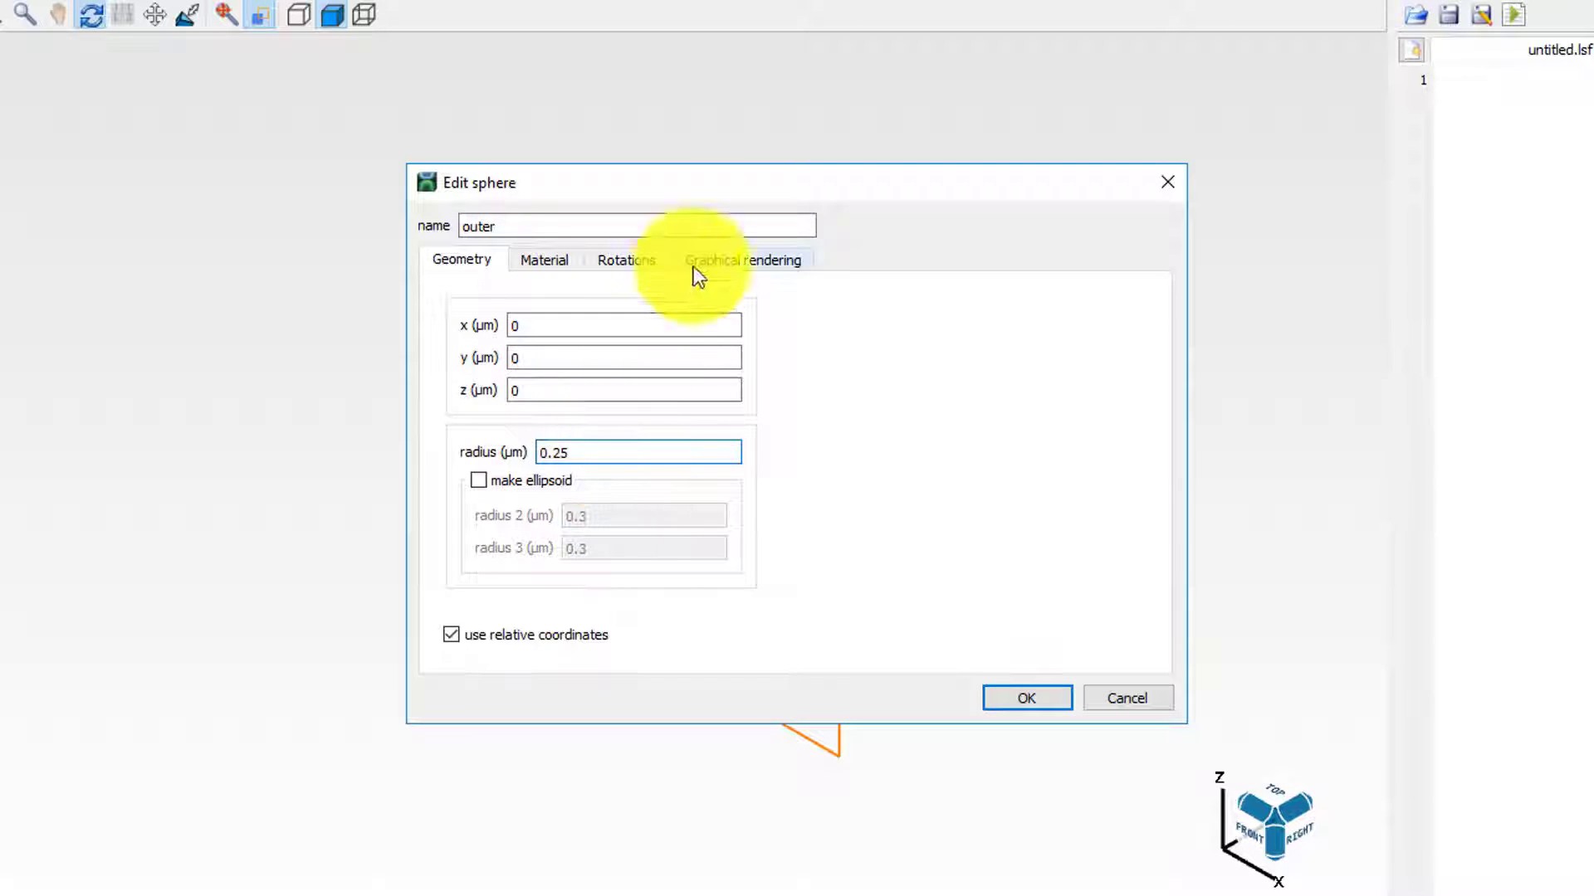
- Assign Vacuum to the outer sphere and set its rendering opacity alpha to 0.5
left_click(545, 261)
left_click(546, 309)
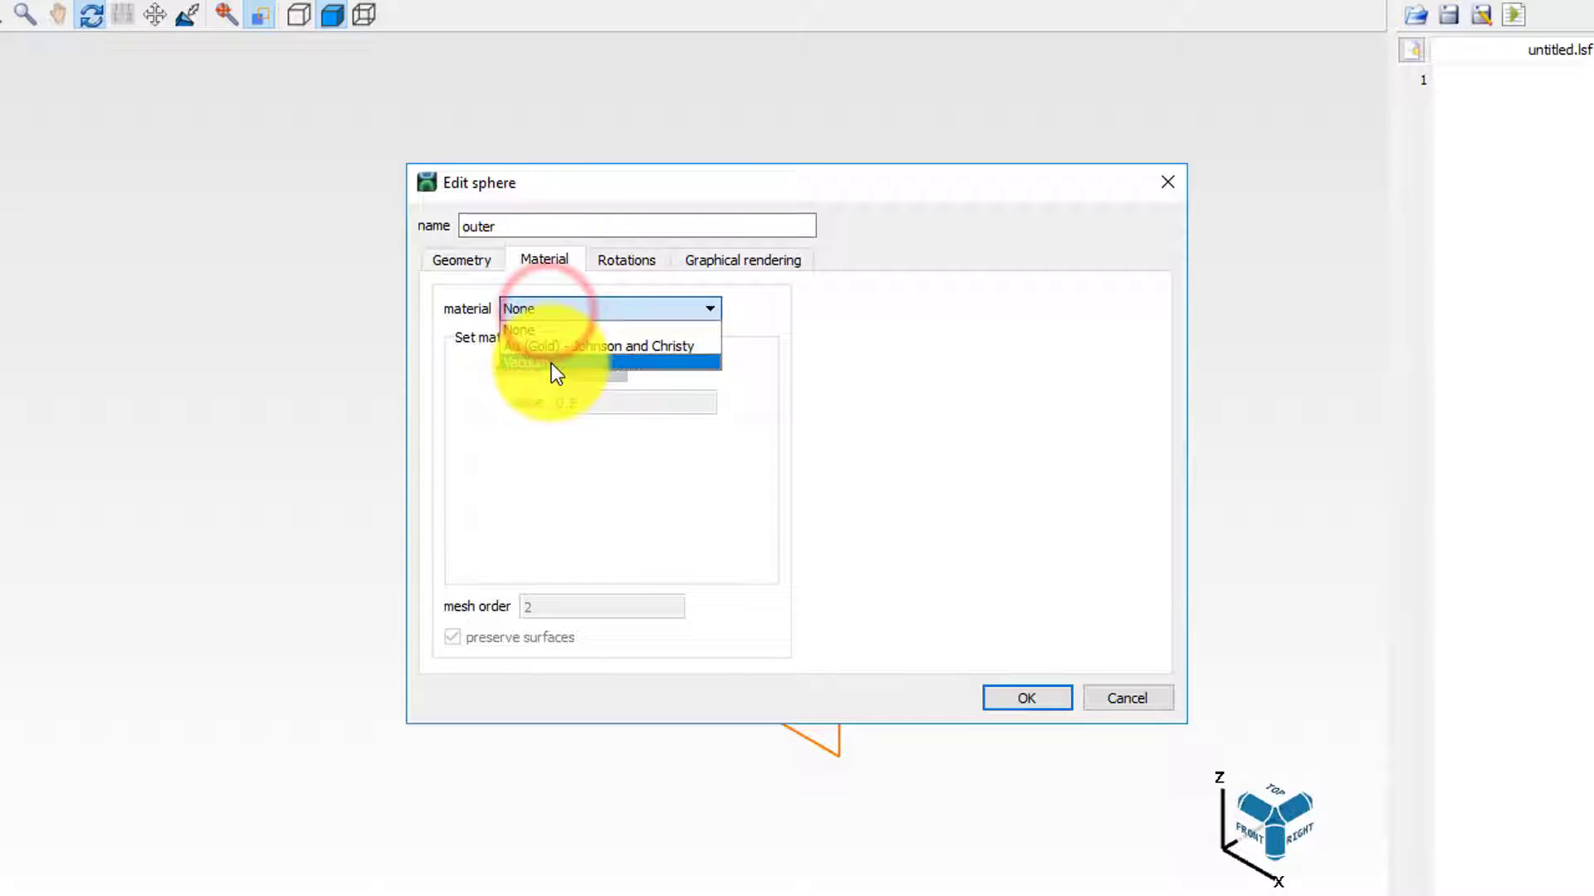
left_click(552, 361)
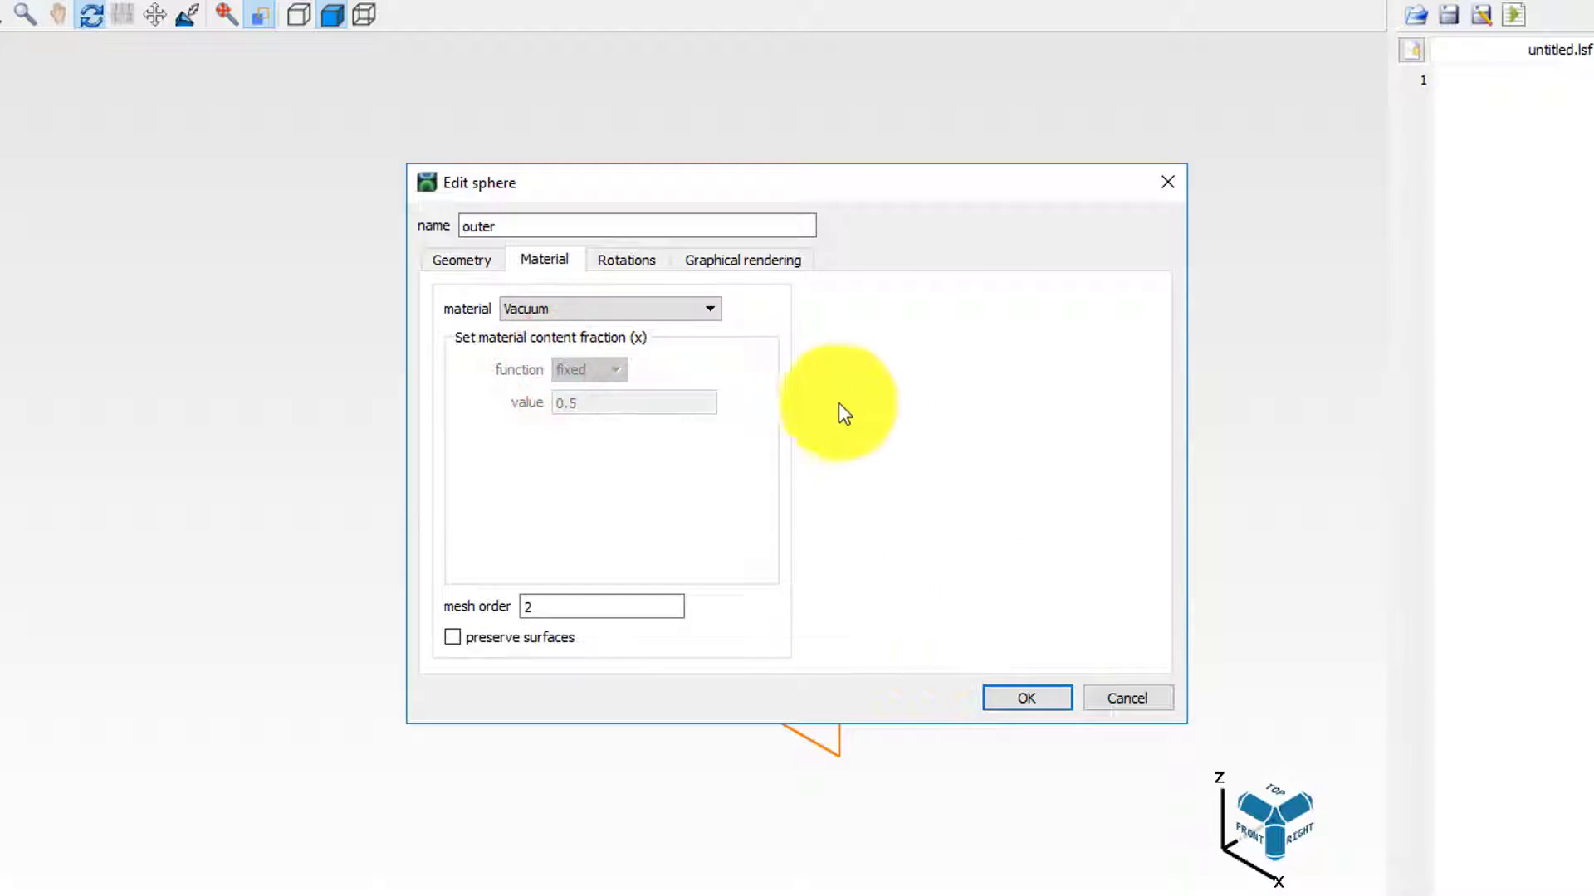
left_click(778, 263)
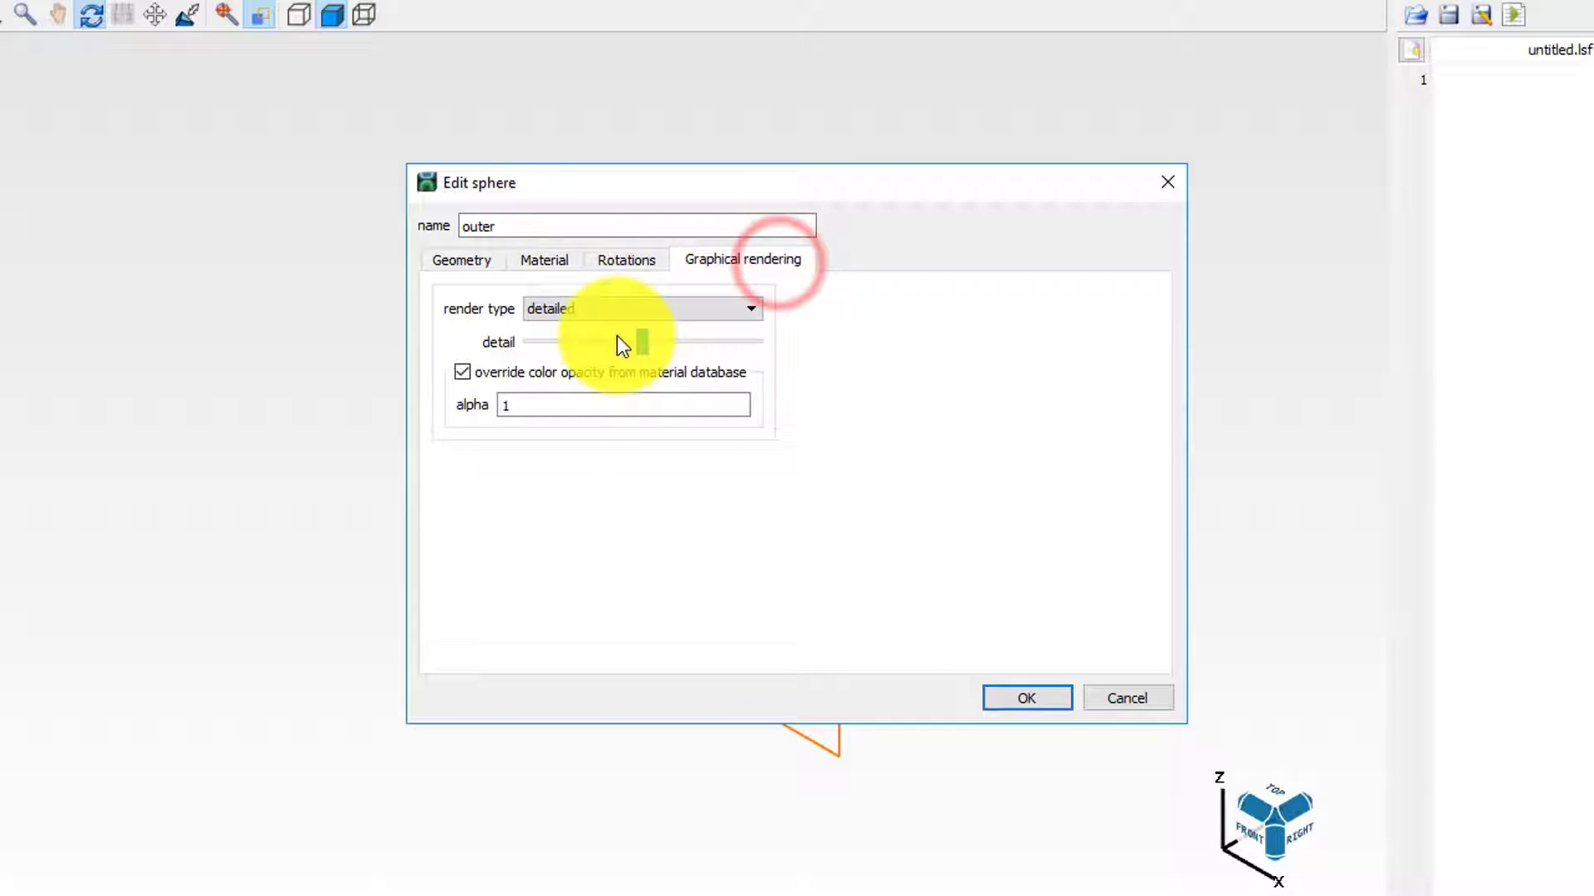
double_click(621, 404)
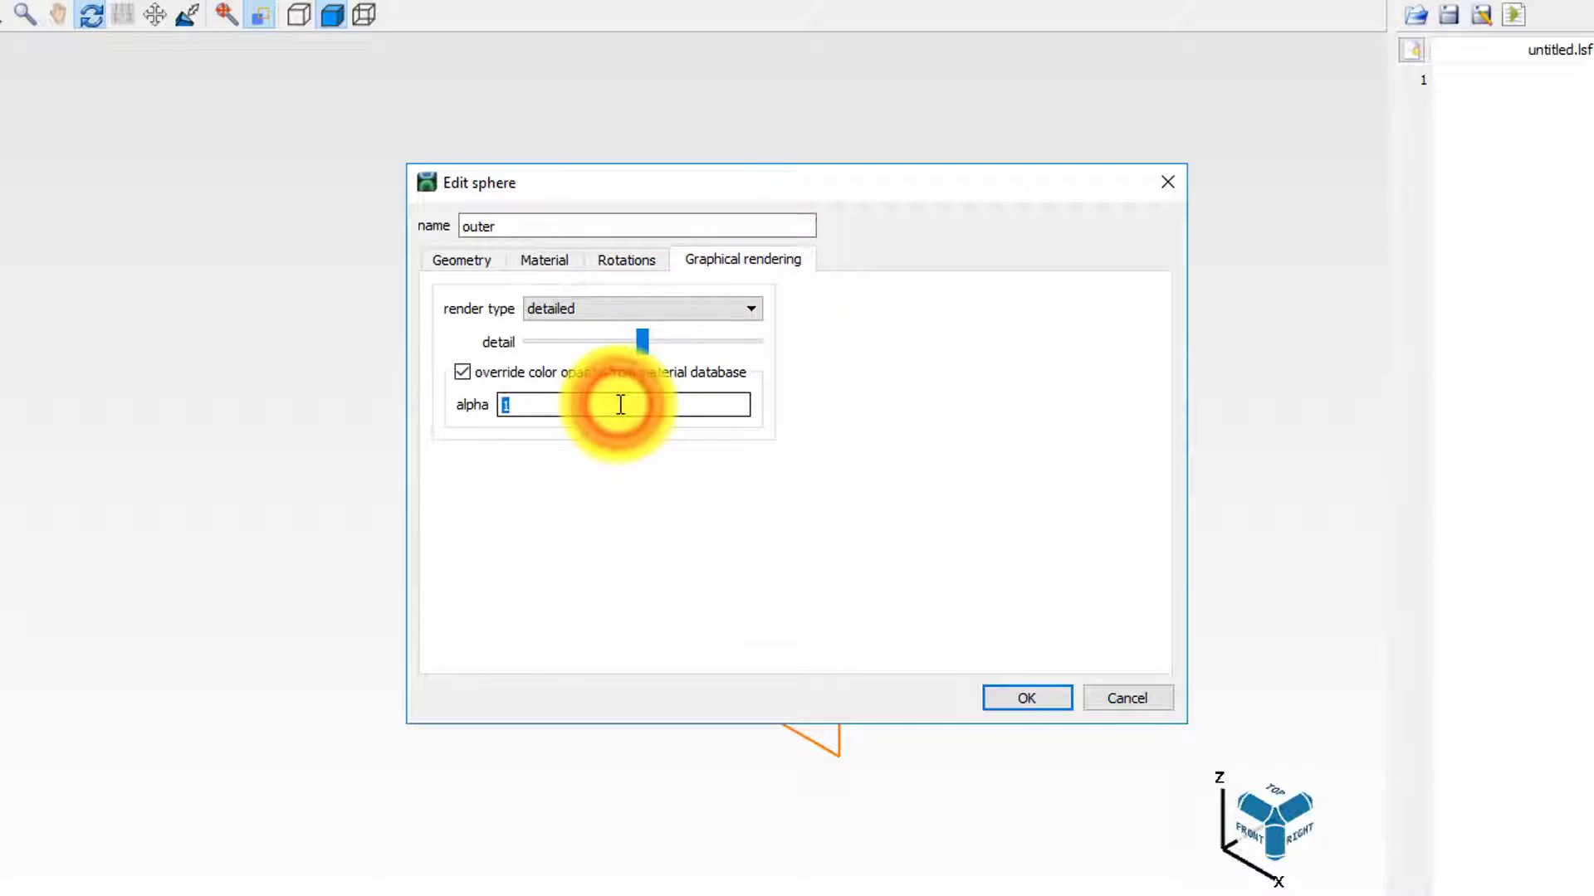
type("0.5")
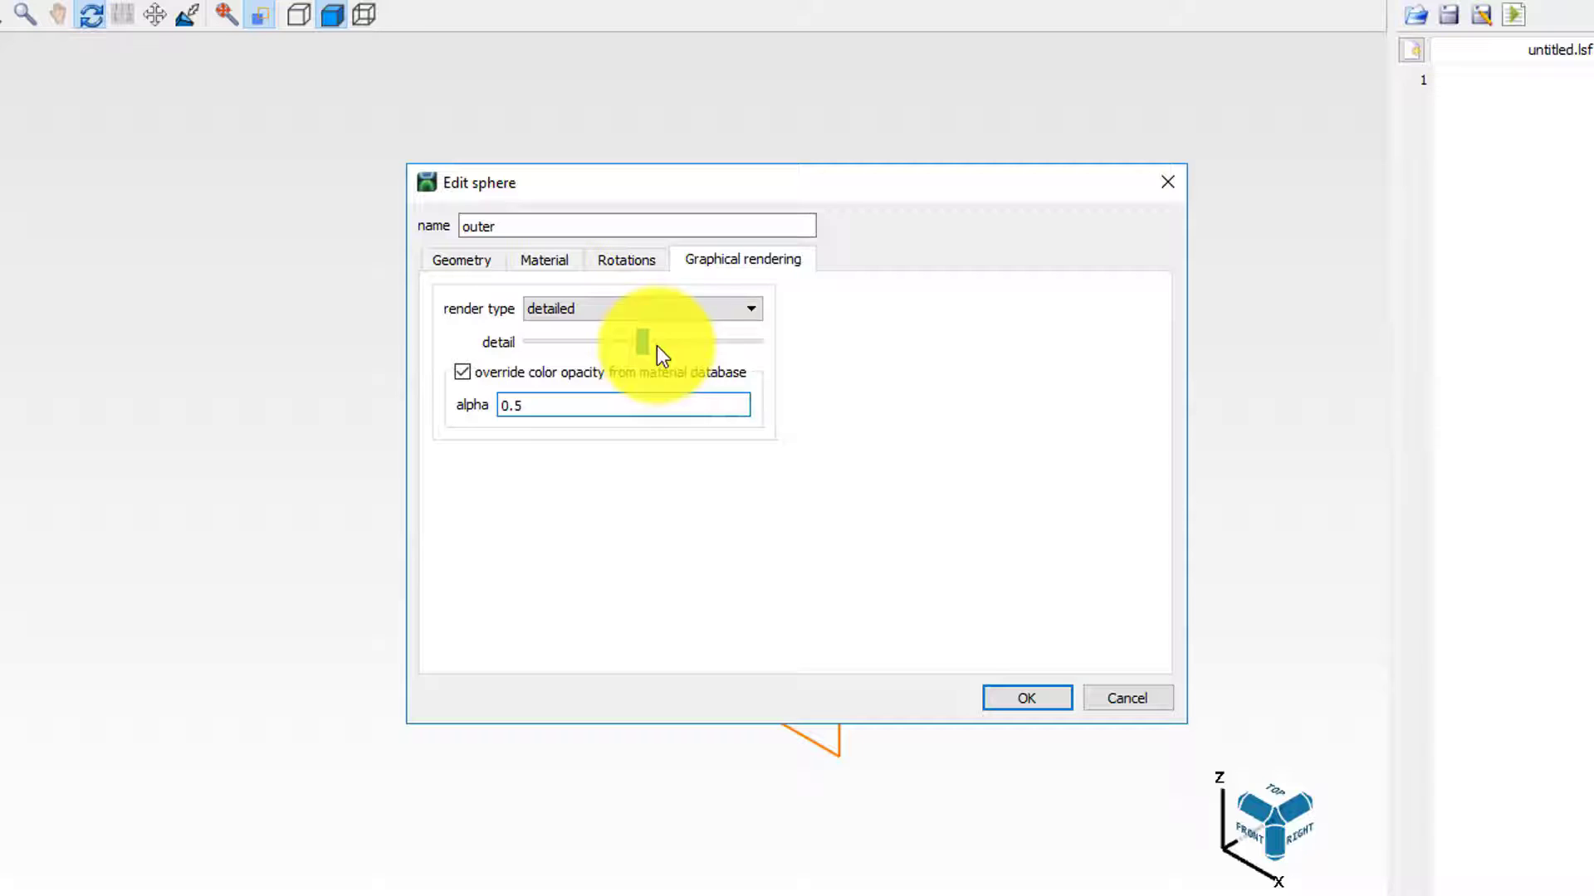
left_click(709, 575)
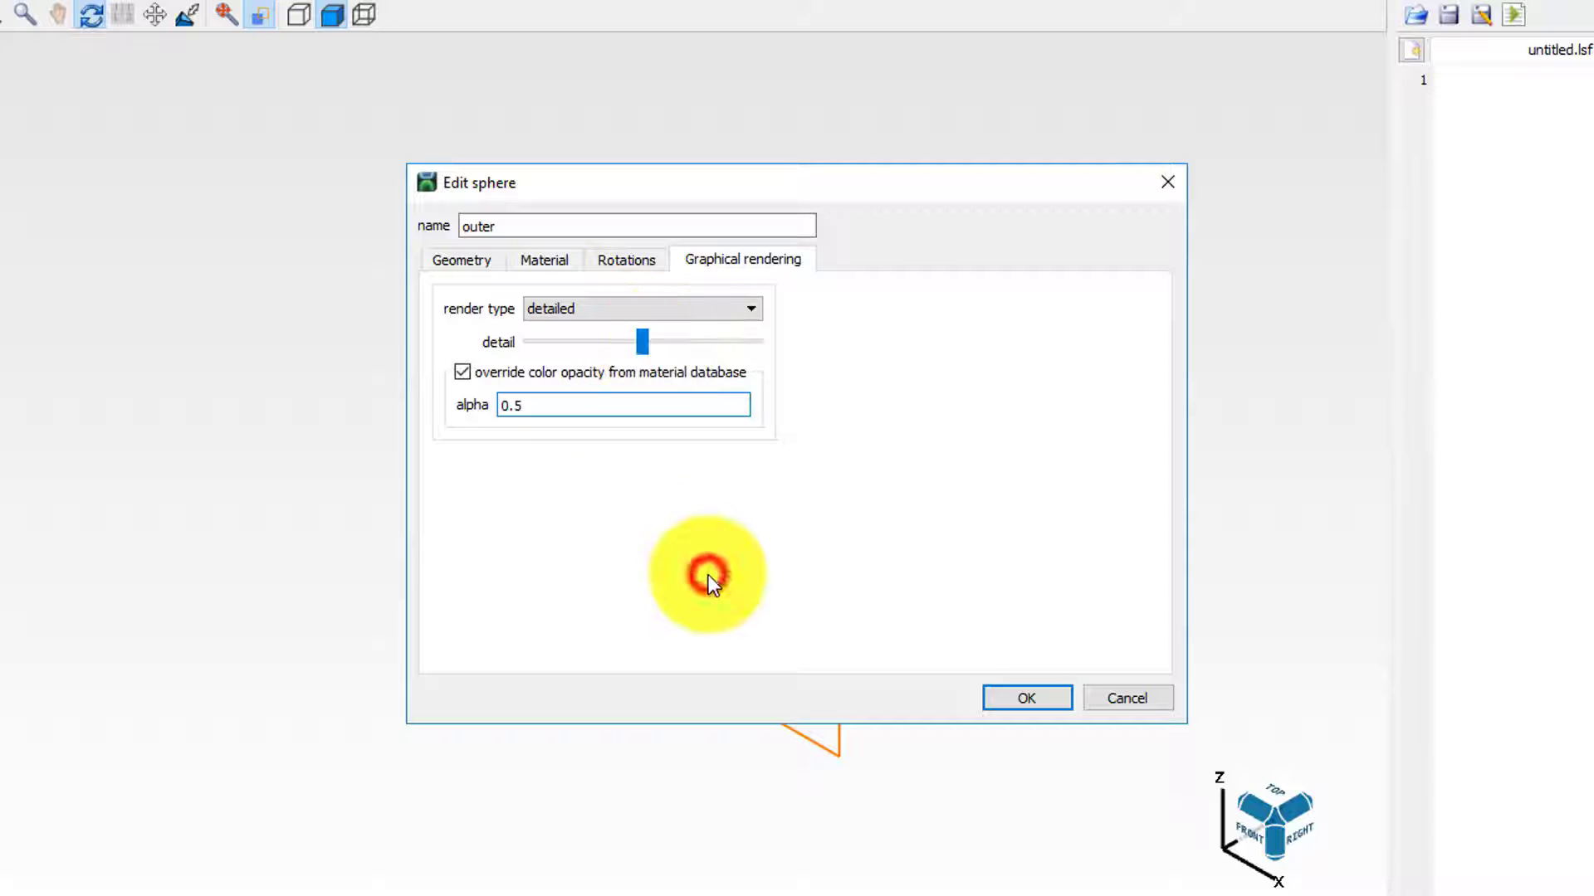
left_click(999, 695)
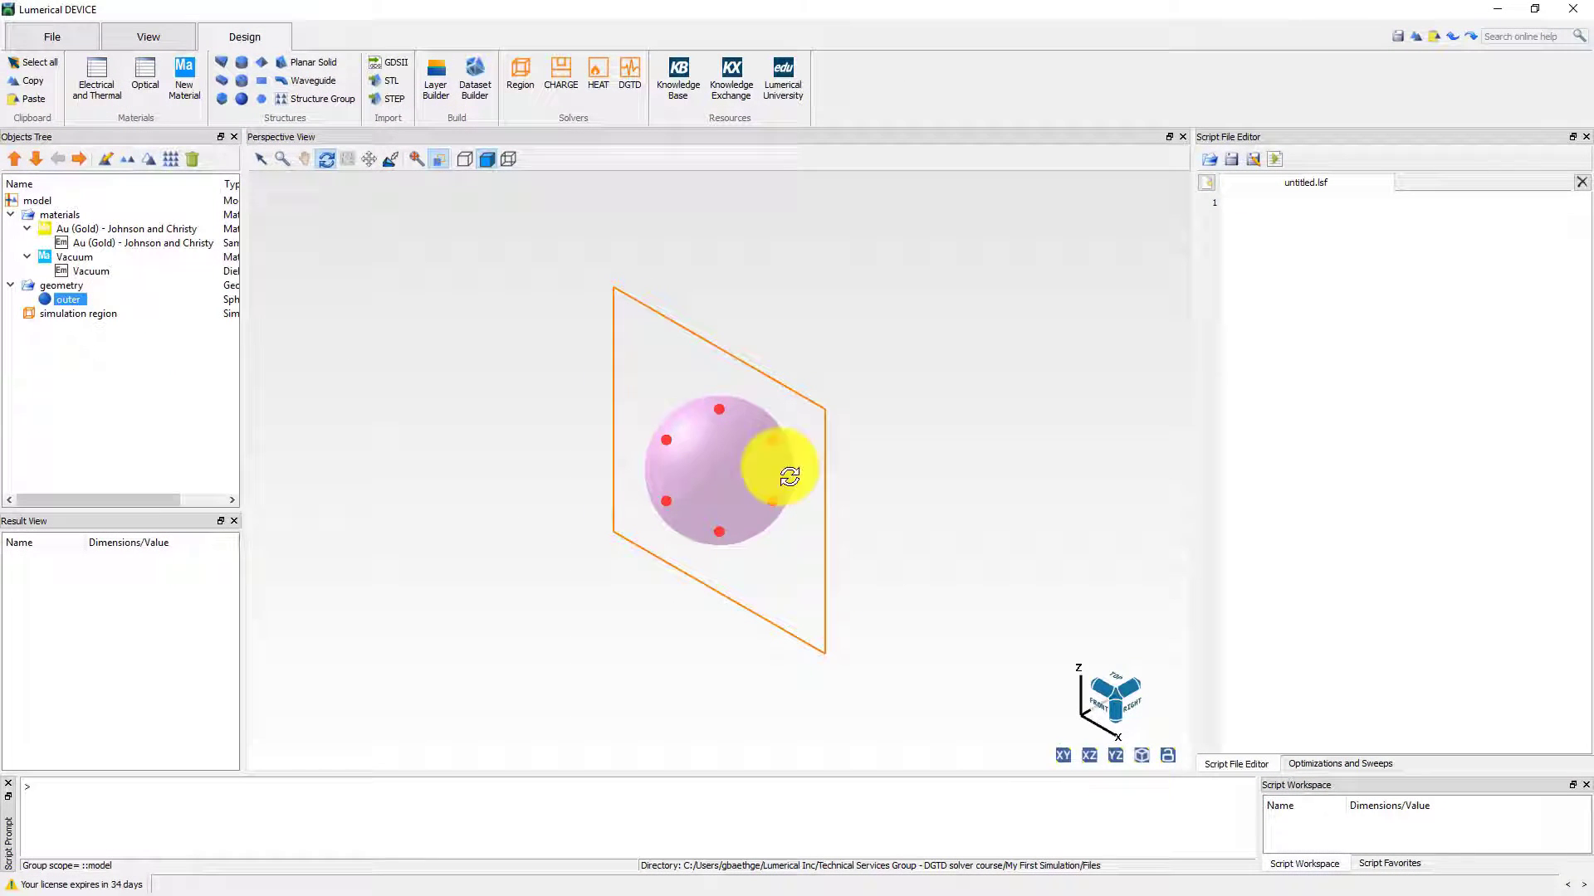
- Add a second sphere at the origin, name it "source" and set its radius to 0.07 µm
left_click(241, 99)
key("e")
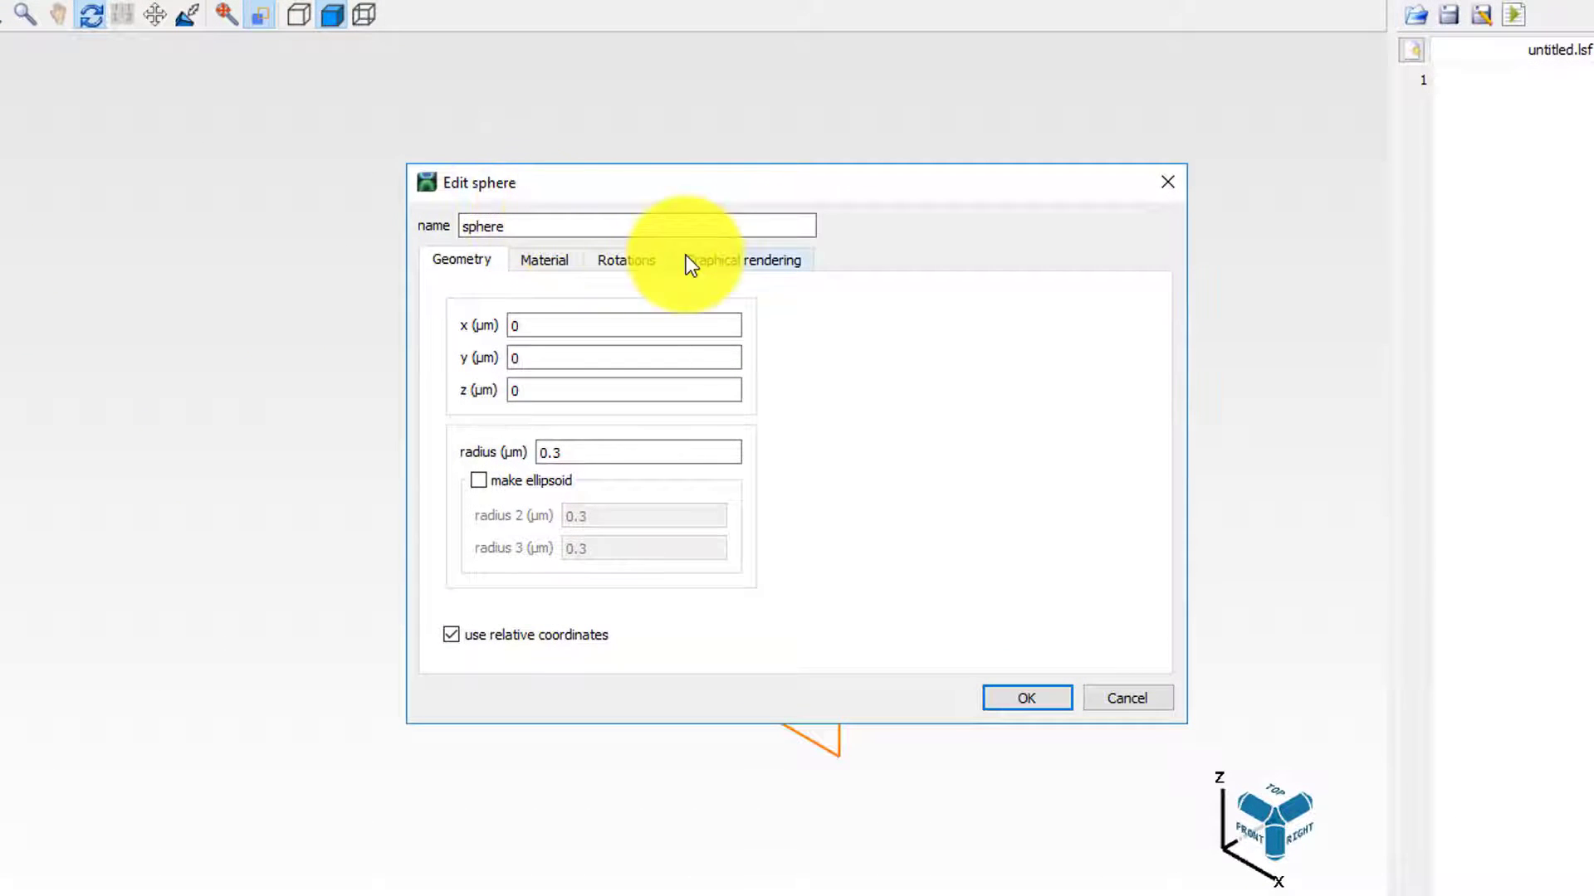
double_click(591, 222)
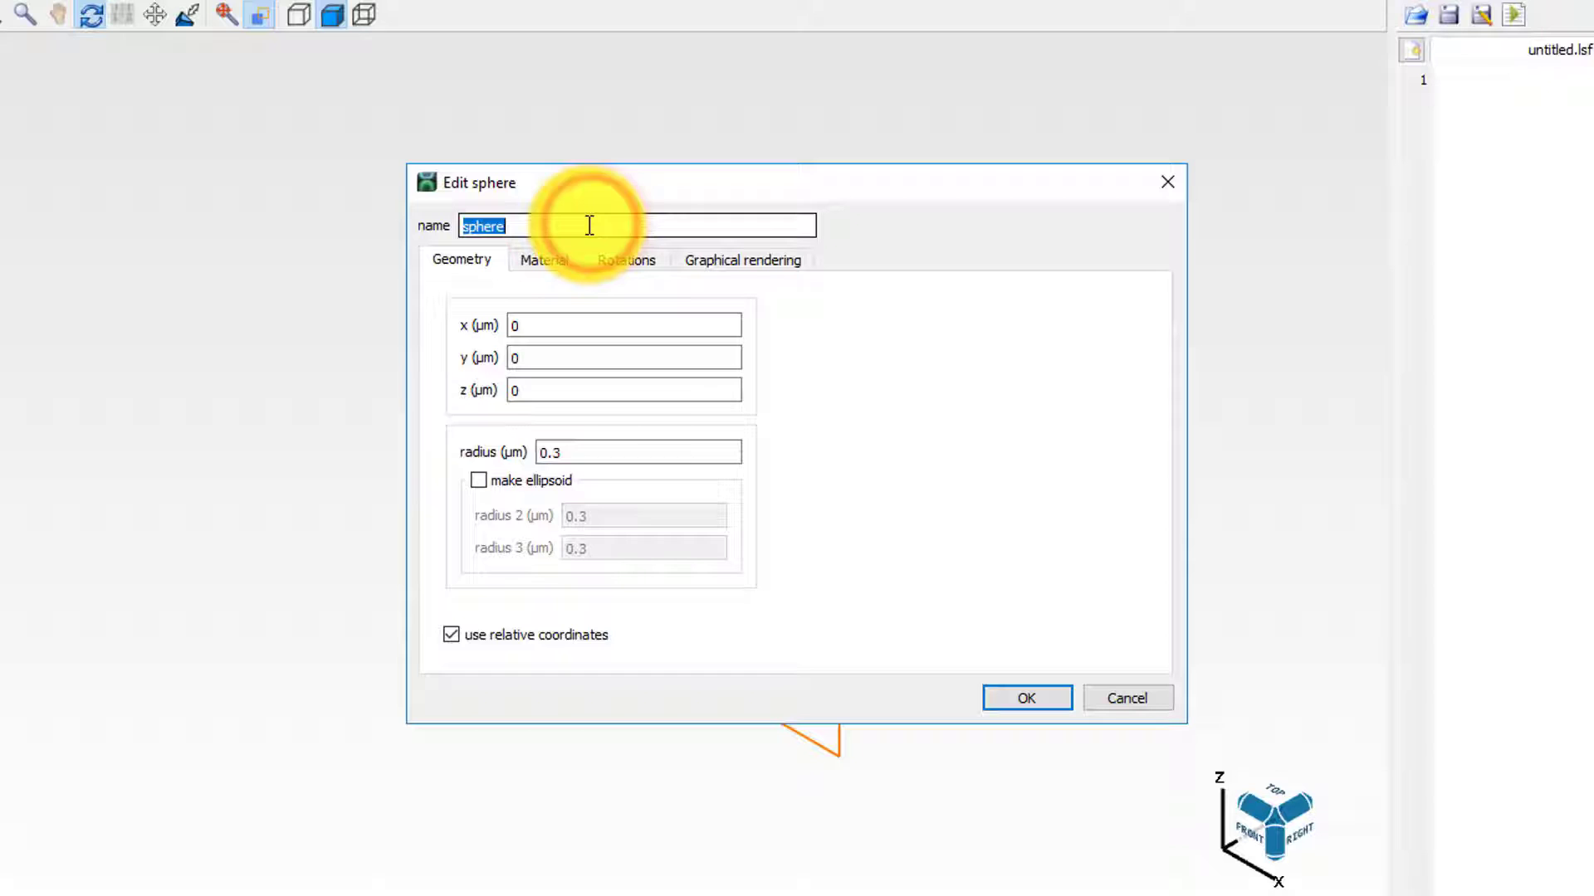
type("source")
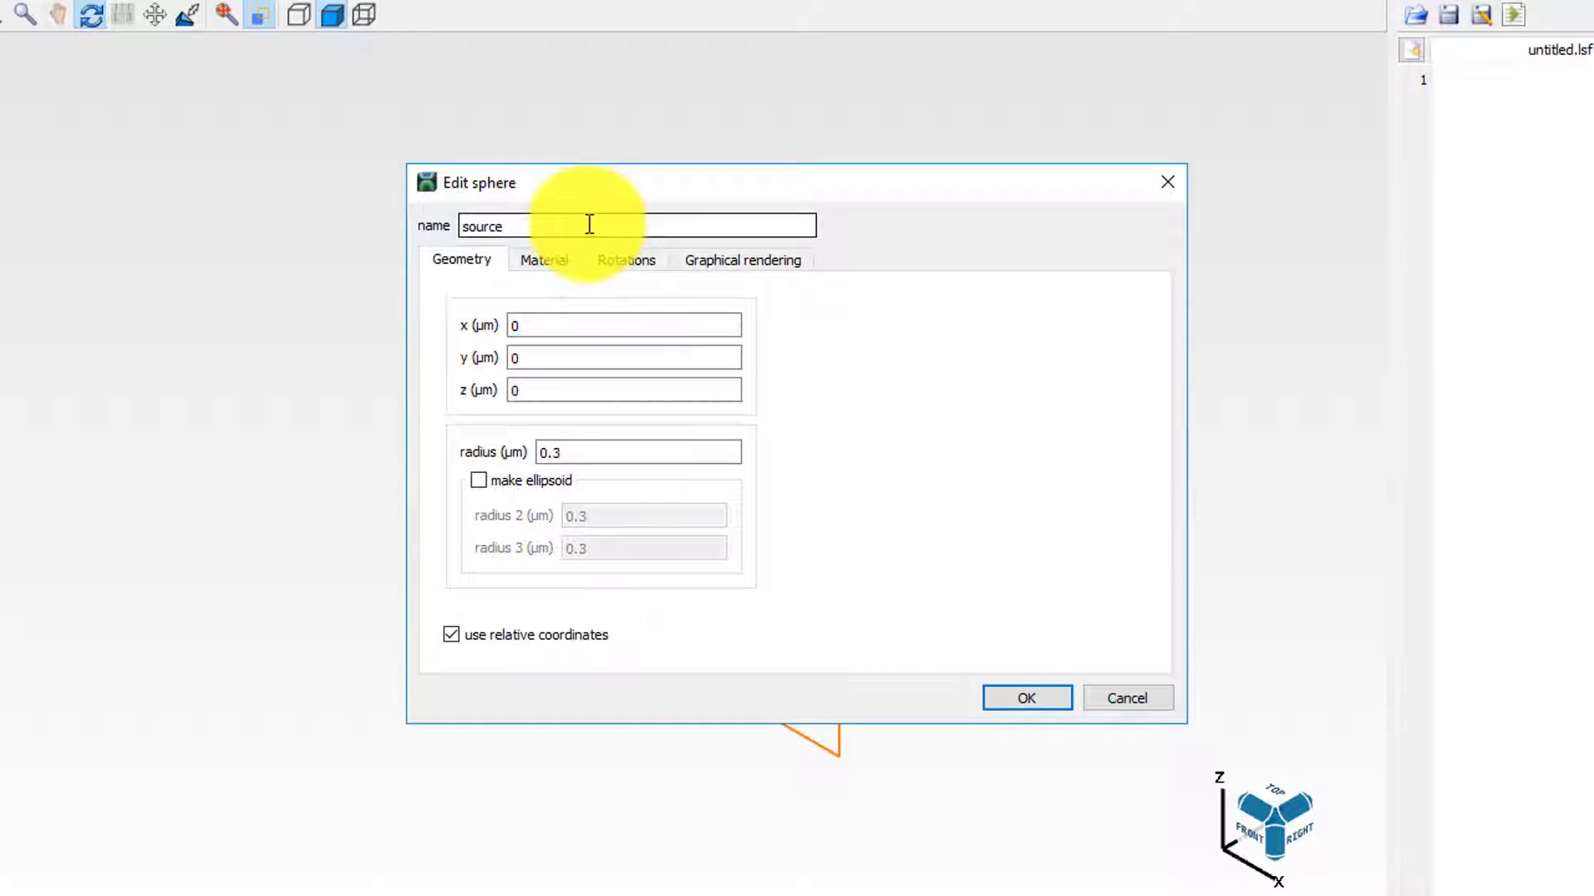
double_click(618, 449)
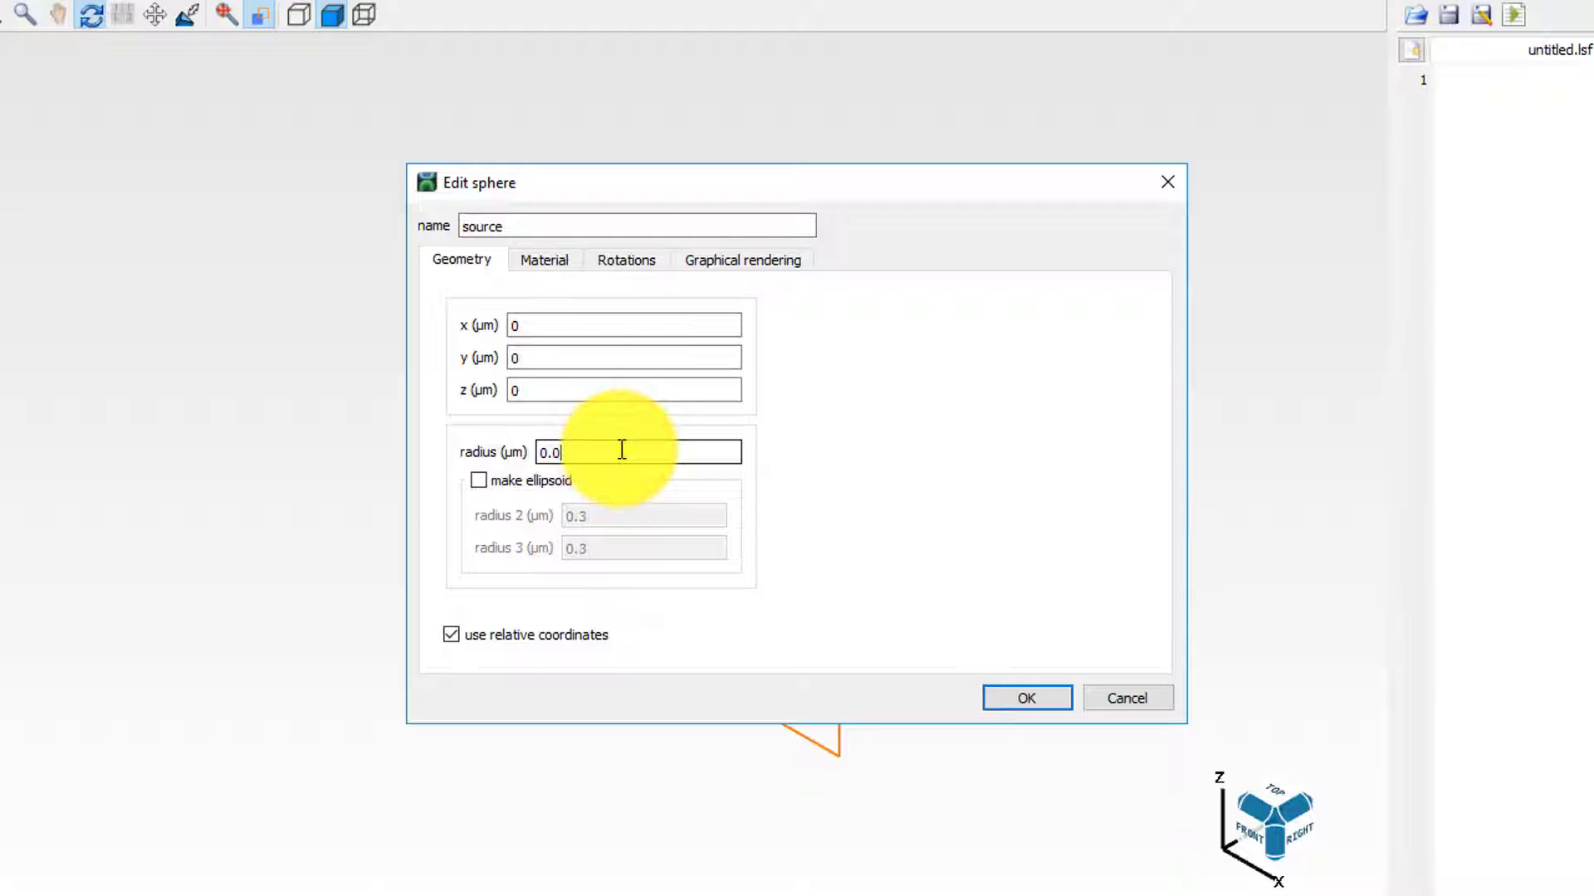
type("07")
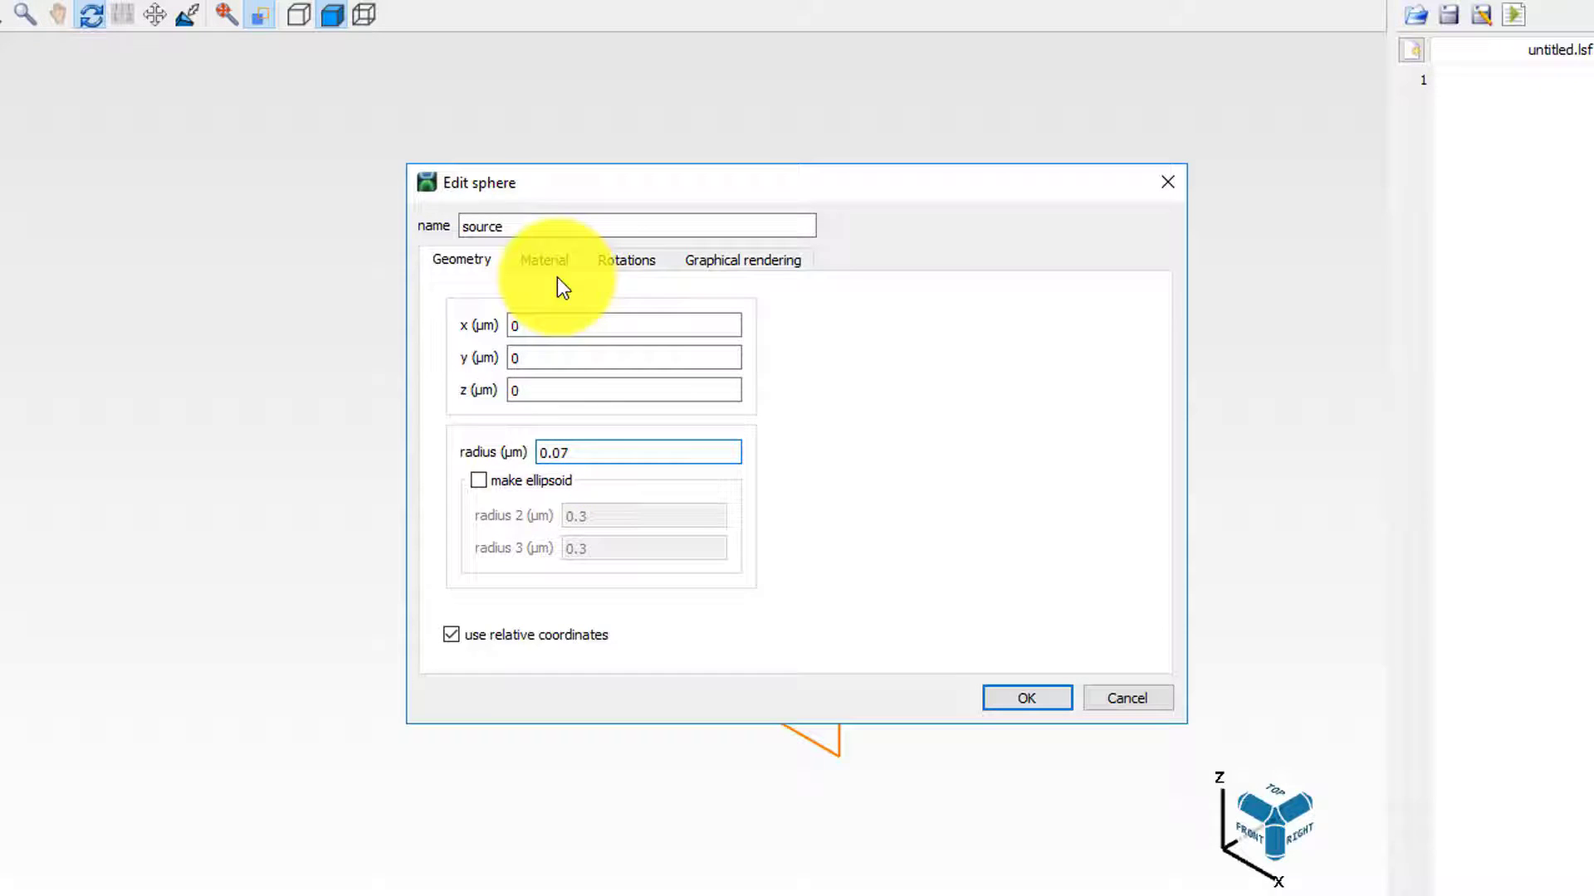
- Assign Vacuum to the source sphere and enable preserve surfaces for it
left_click(546, 260)
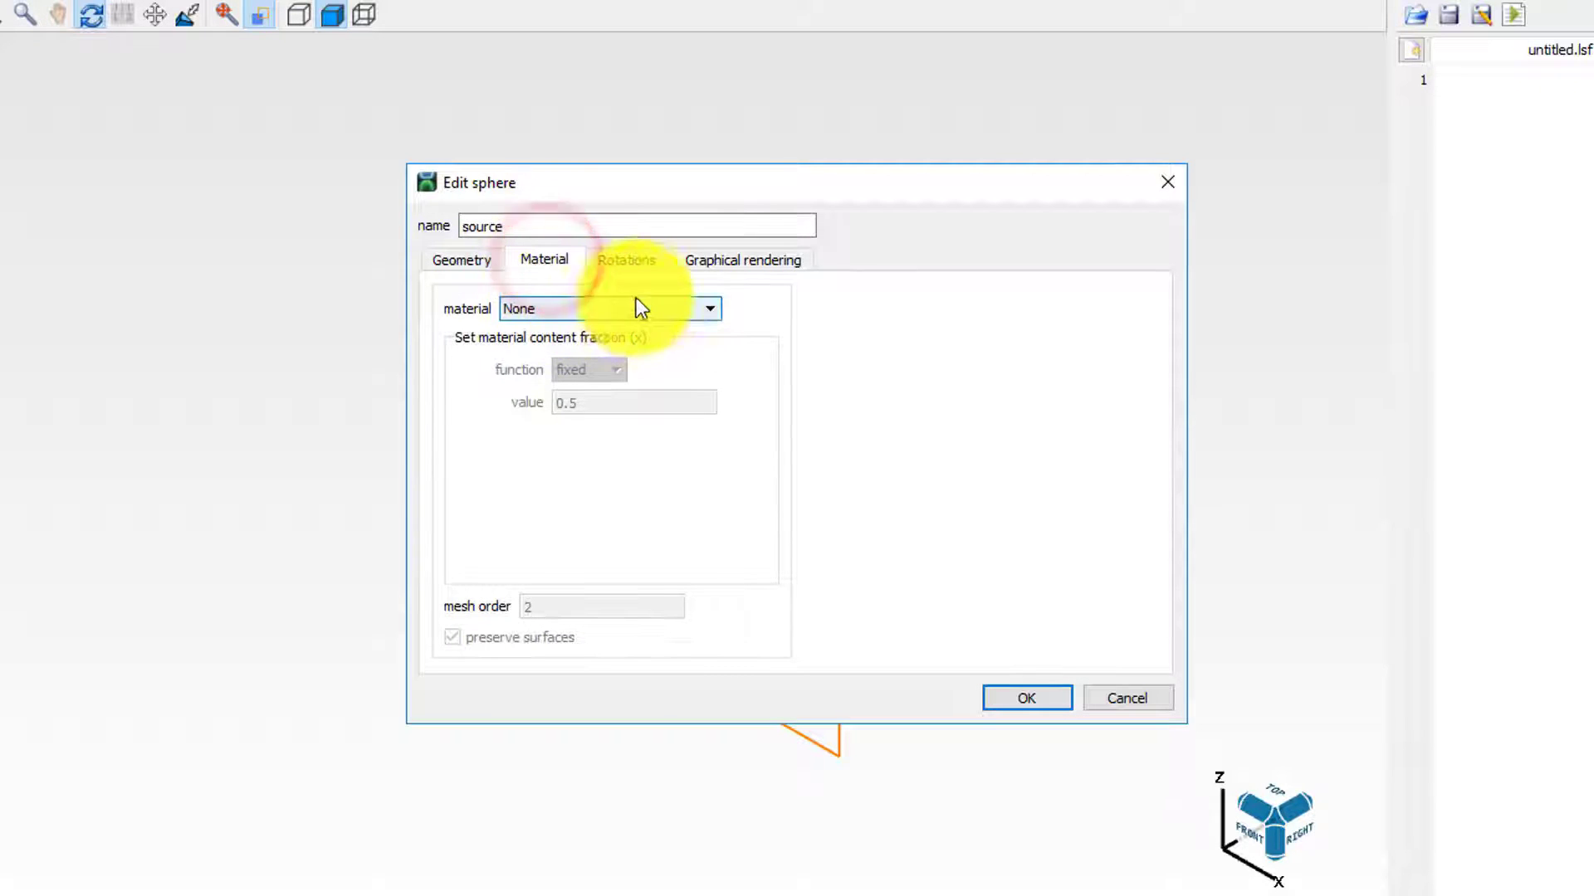
left_click(714, 311)
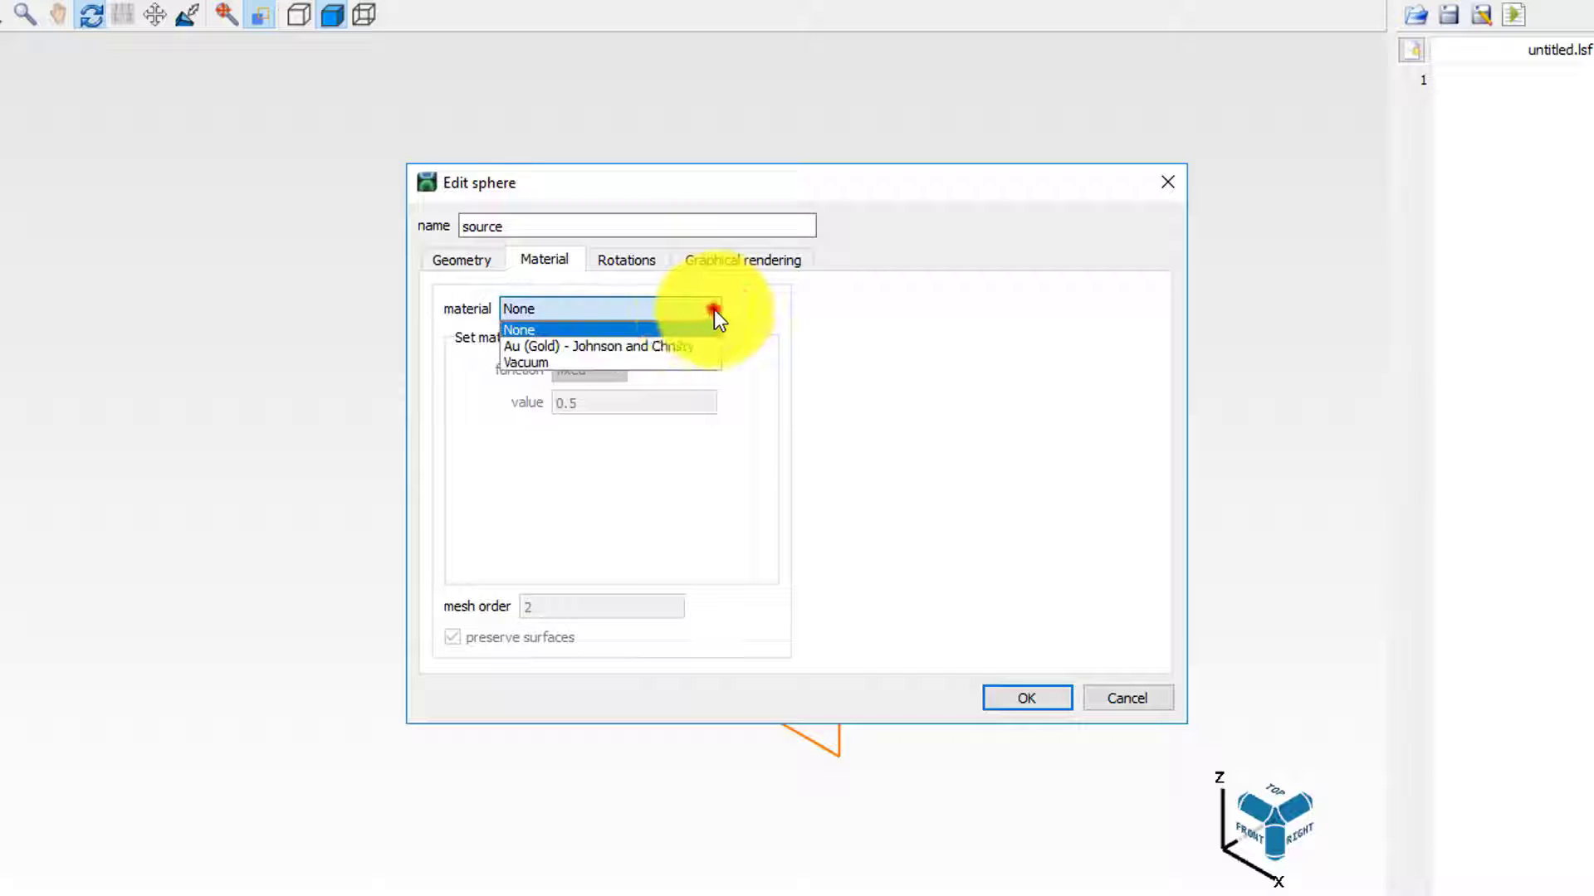
left_click(571, 362)
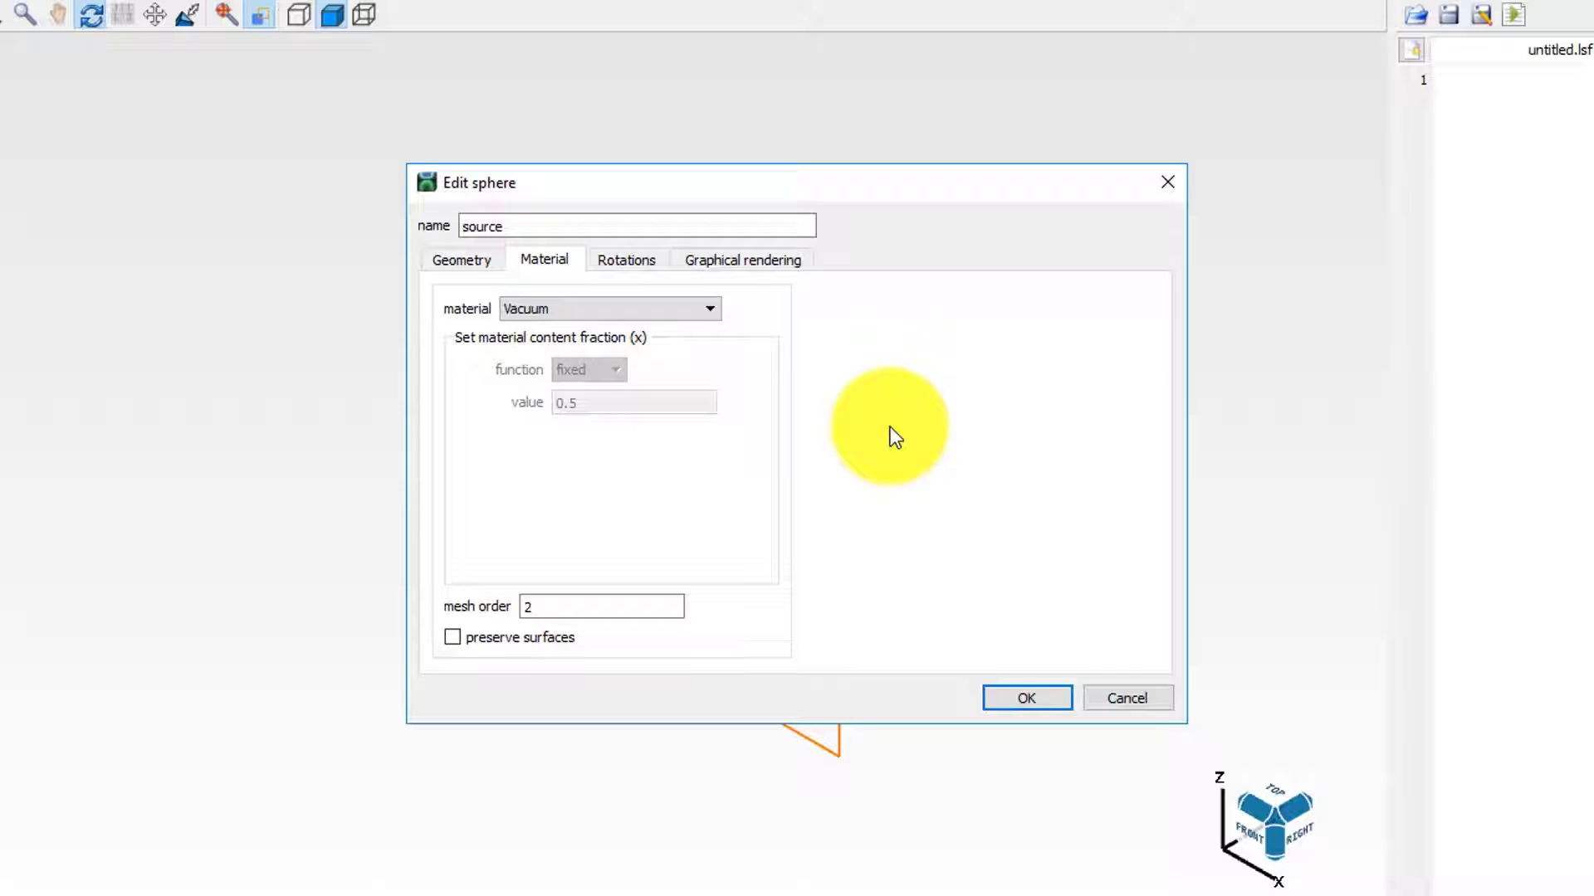
left_click(452, 638)
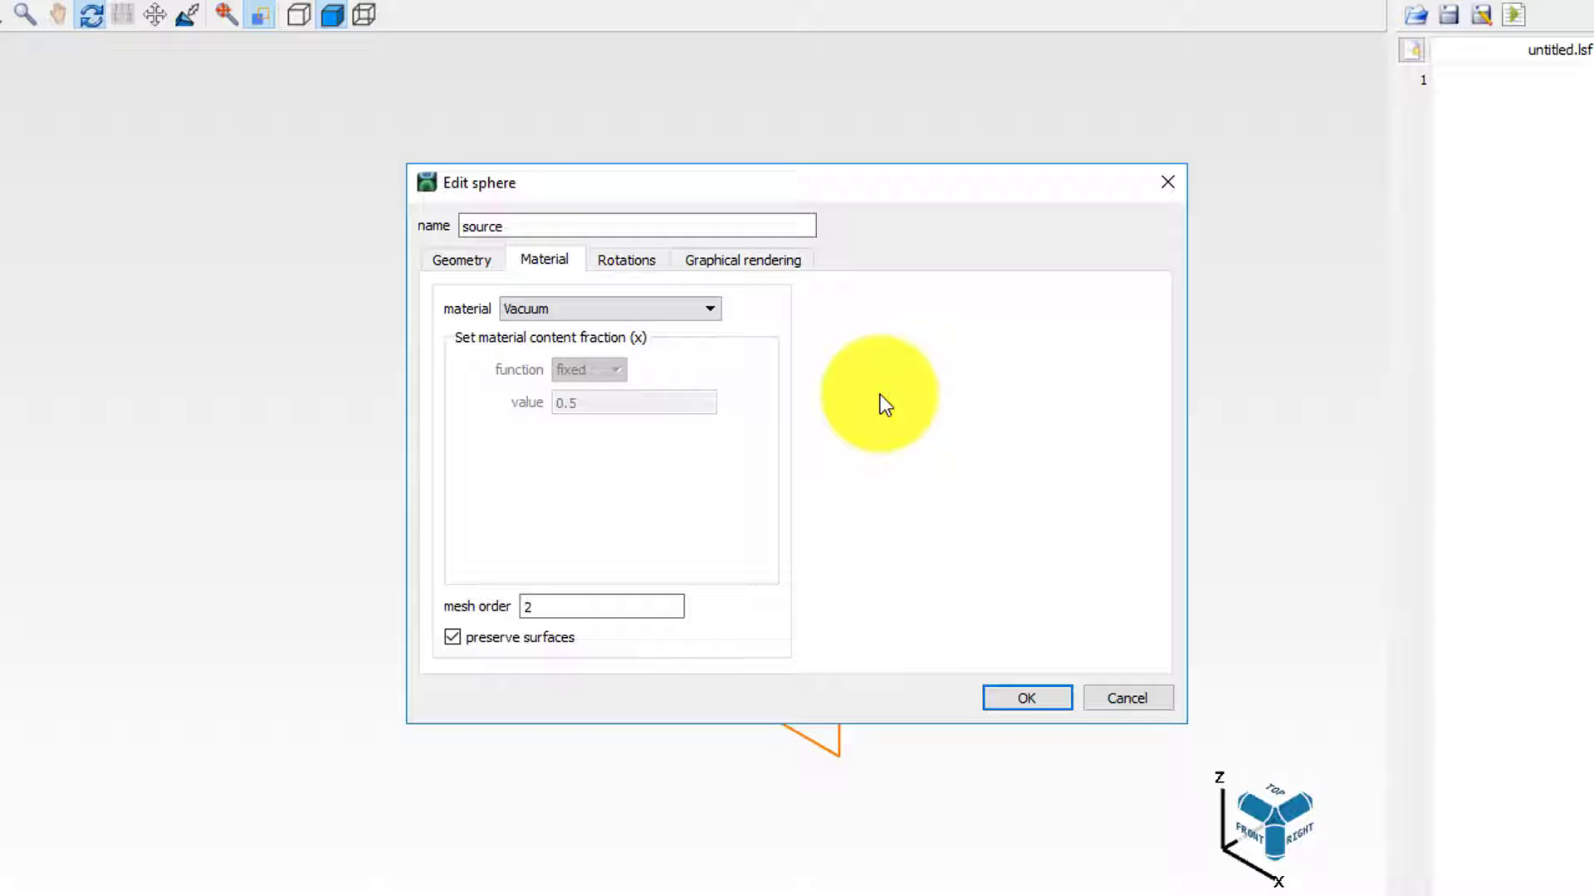
- Set the source sphere's rendering opacity alpha to 0.5 and apply the sphere's settings
left_click(754, 259)
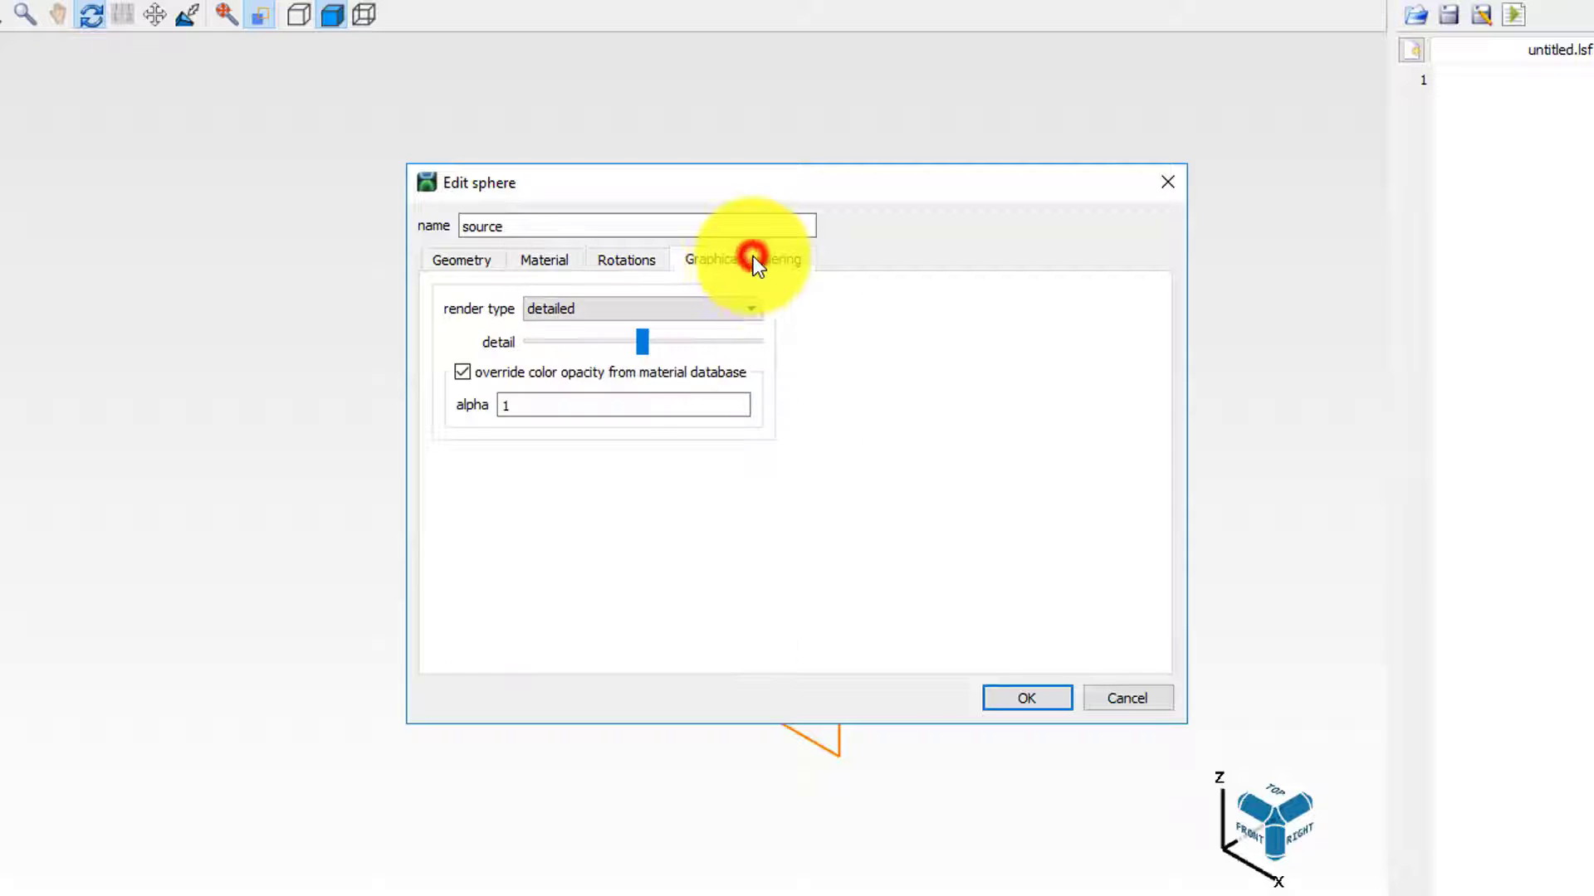
double_click(612, 402)
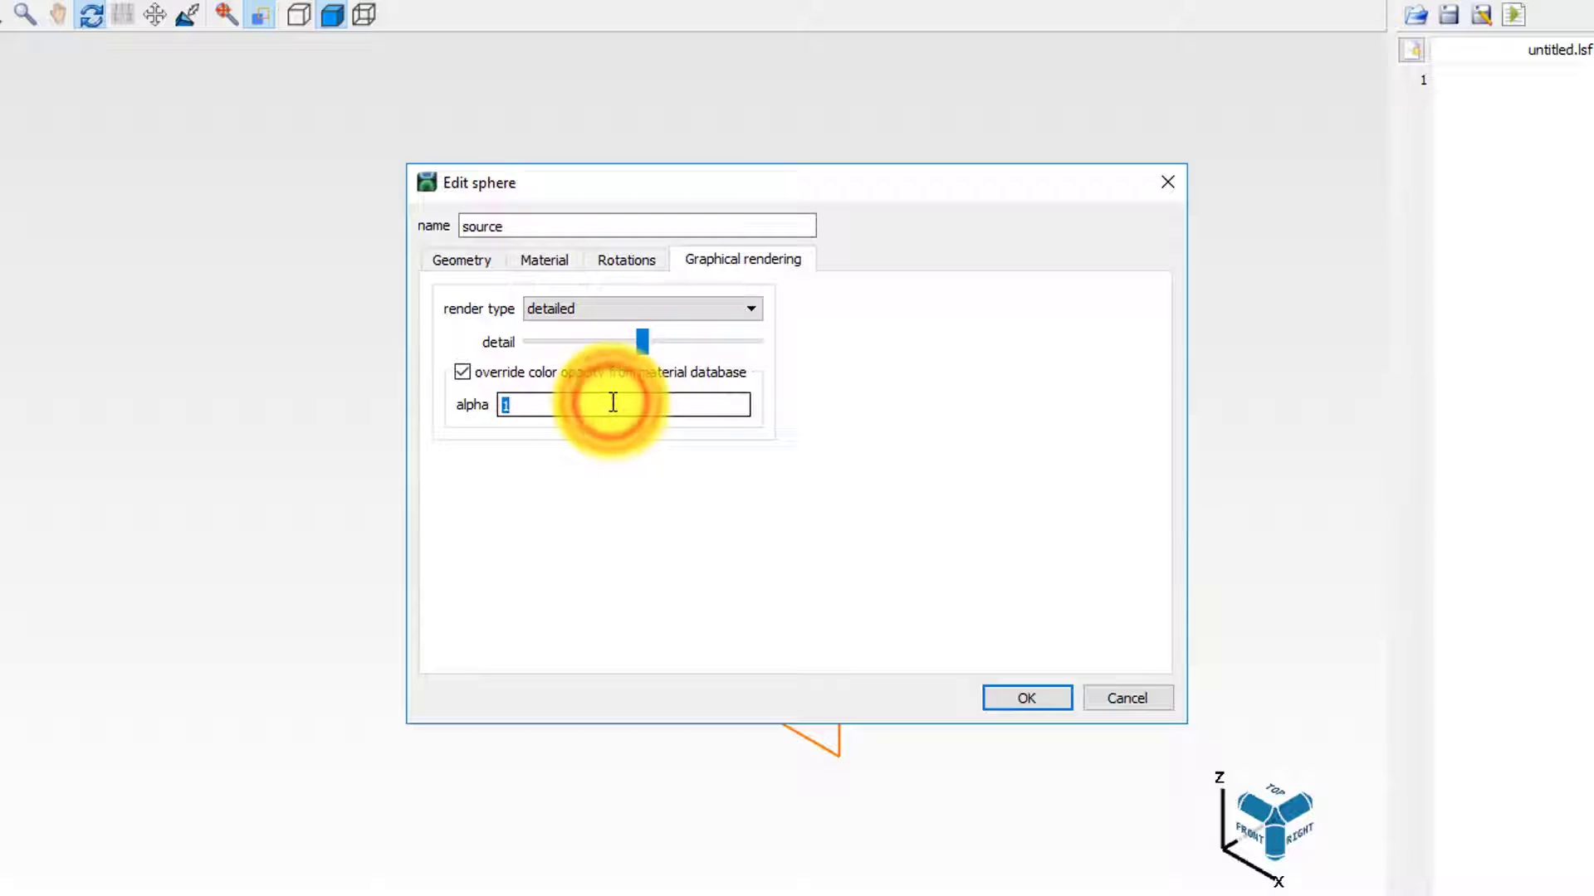
type("0.5")
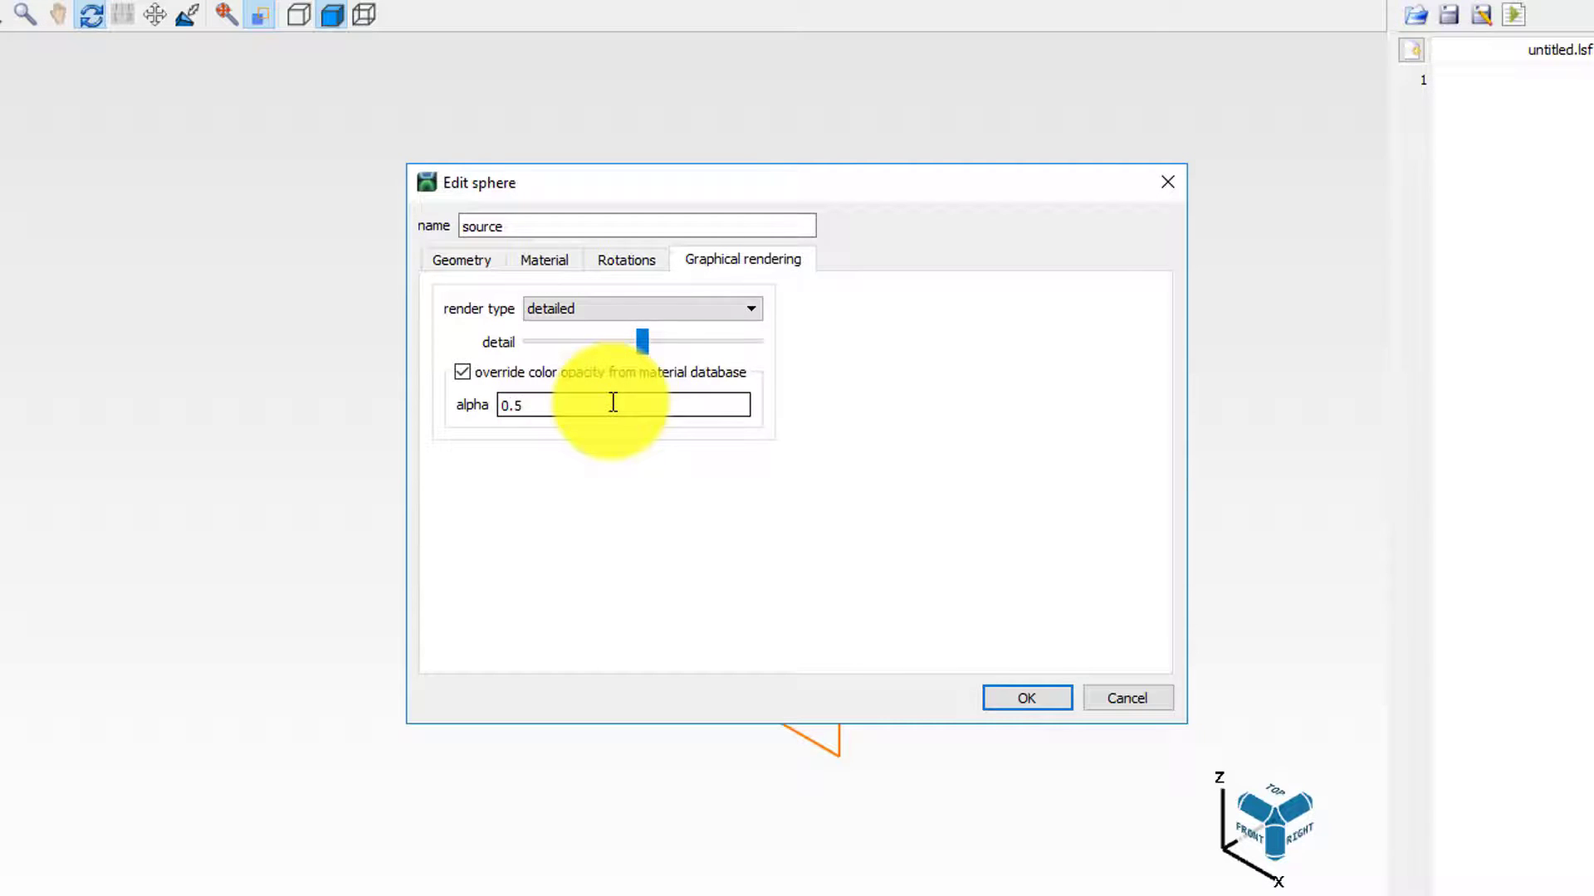
left_click(996, 698)
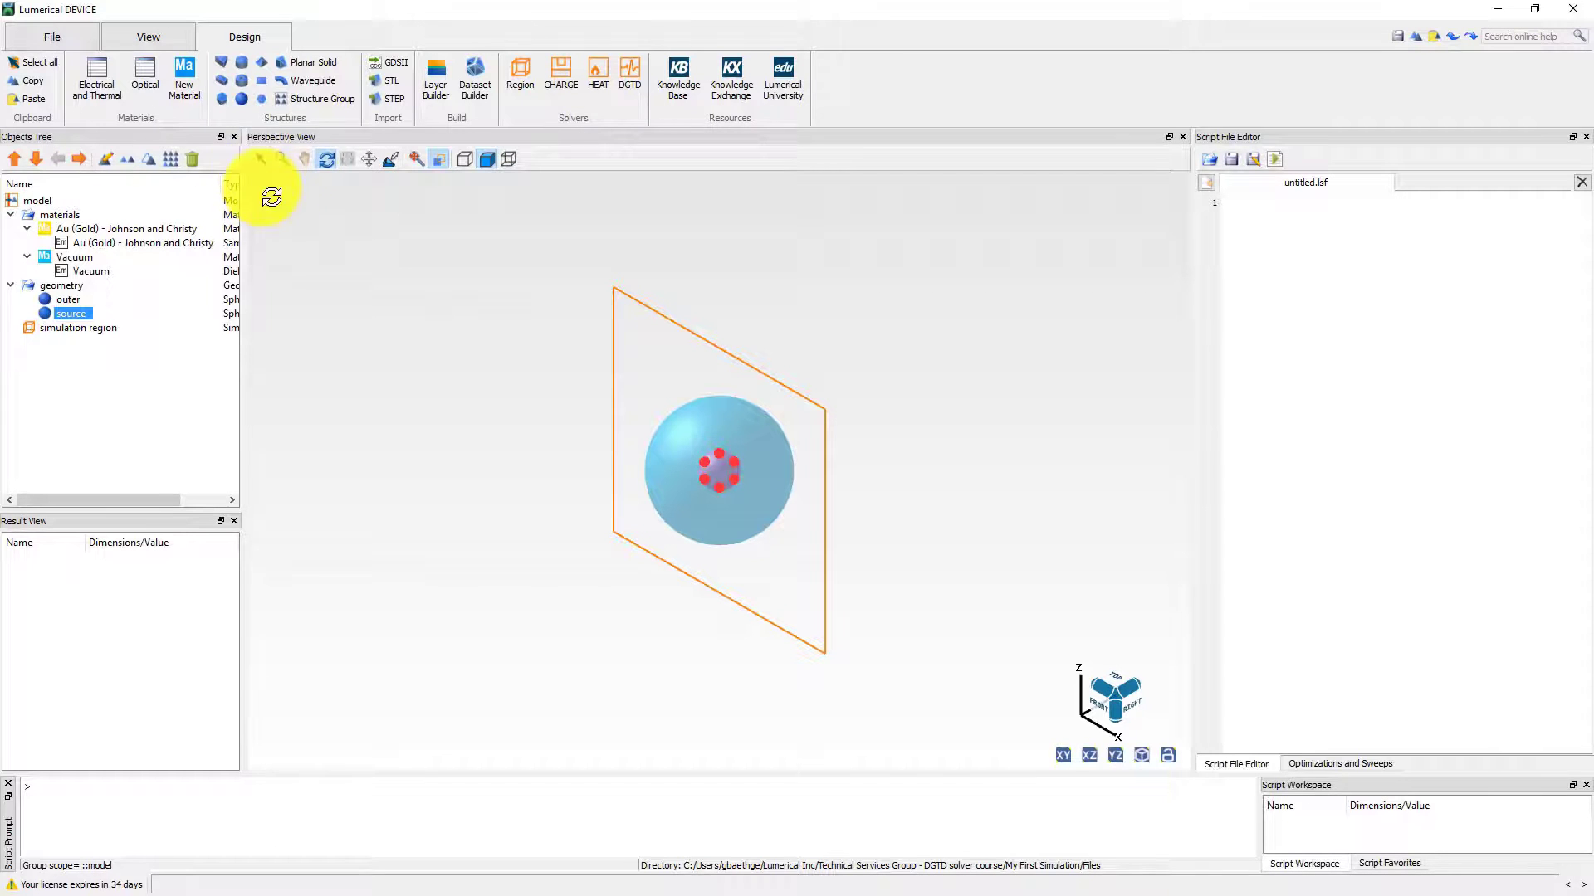
- Add a third sphere at the origin, name it "particle" and set its radius to 0.05 µm
left_click(242, 99)
key("e")
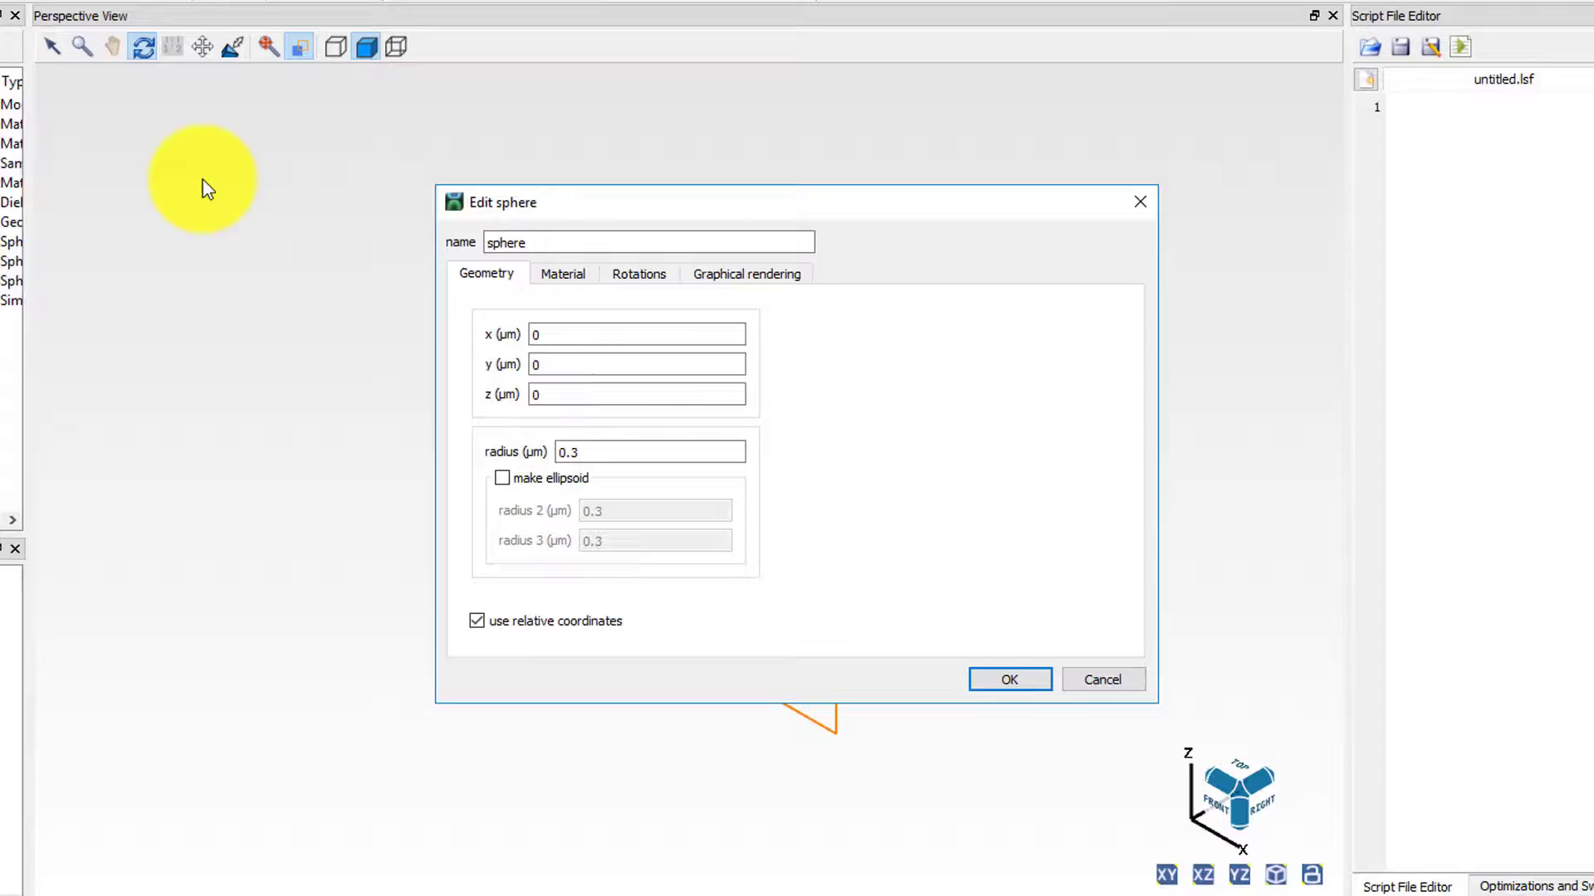
double_click(566, 241)
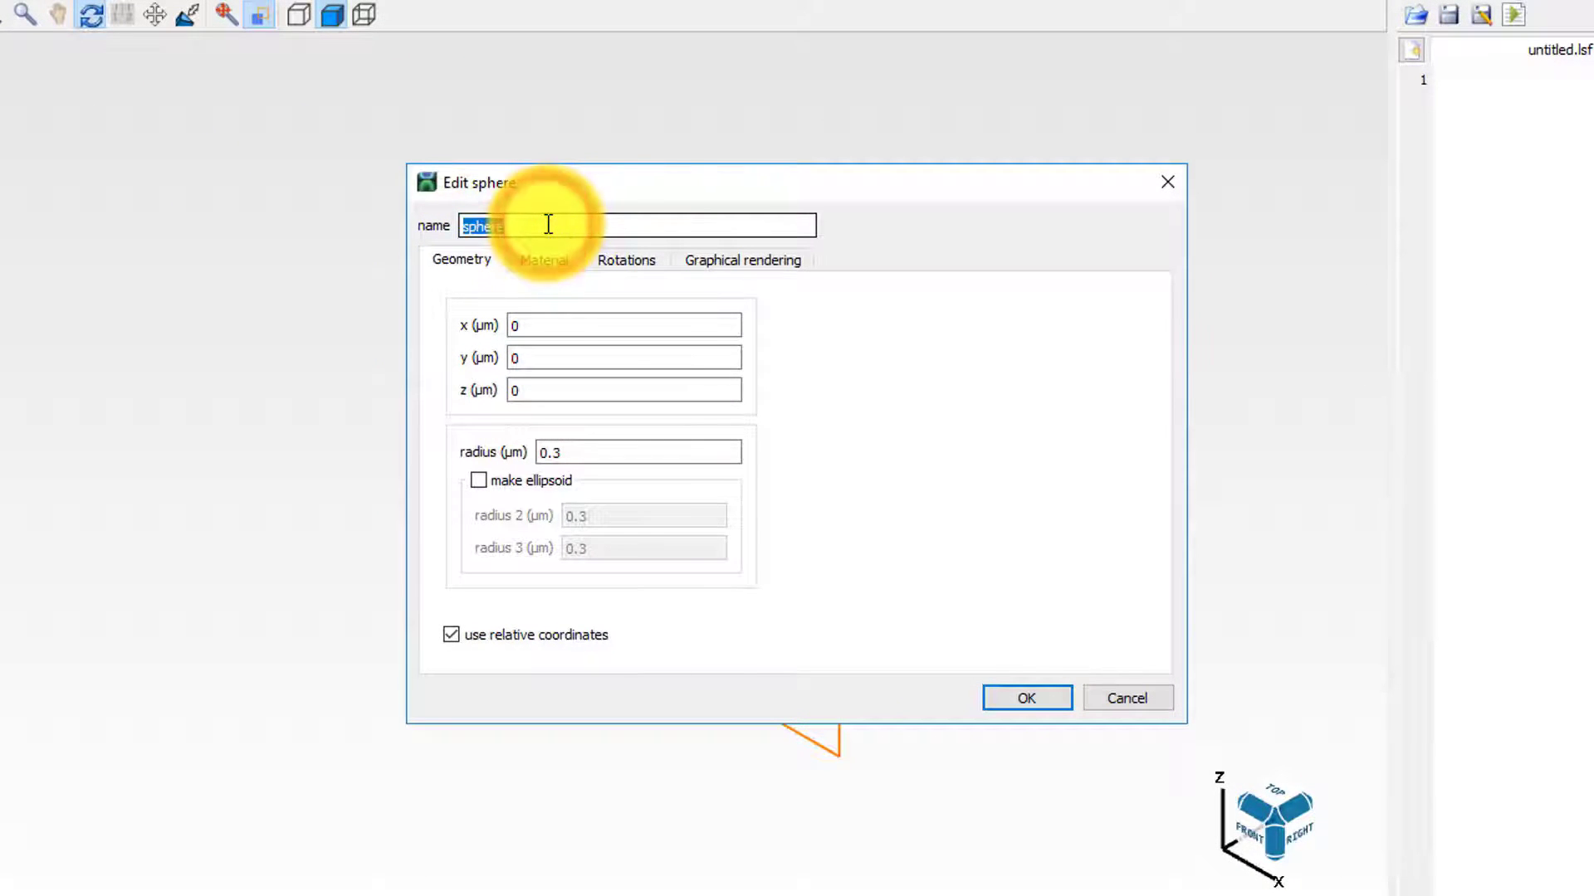
type("particle")
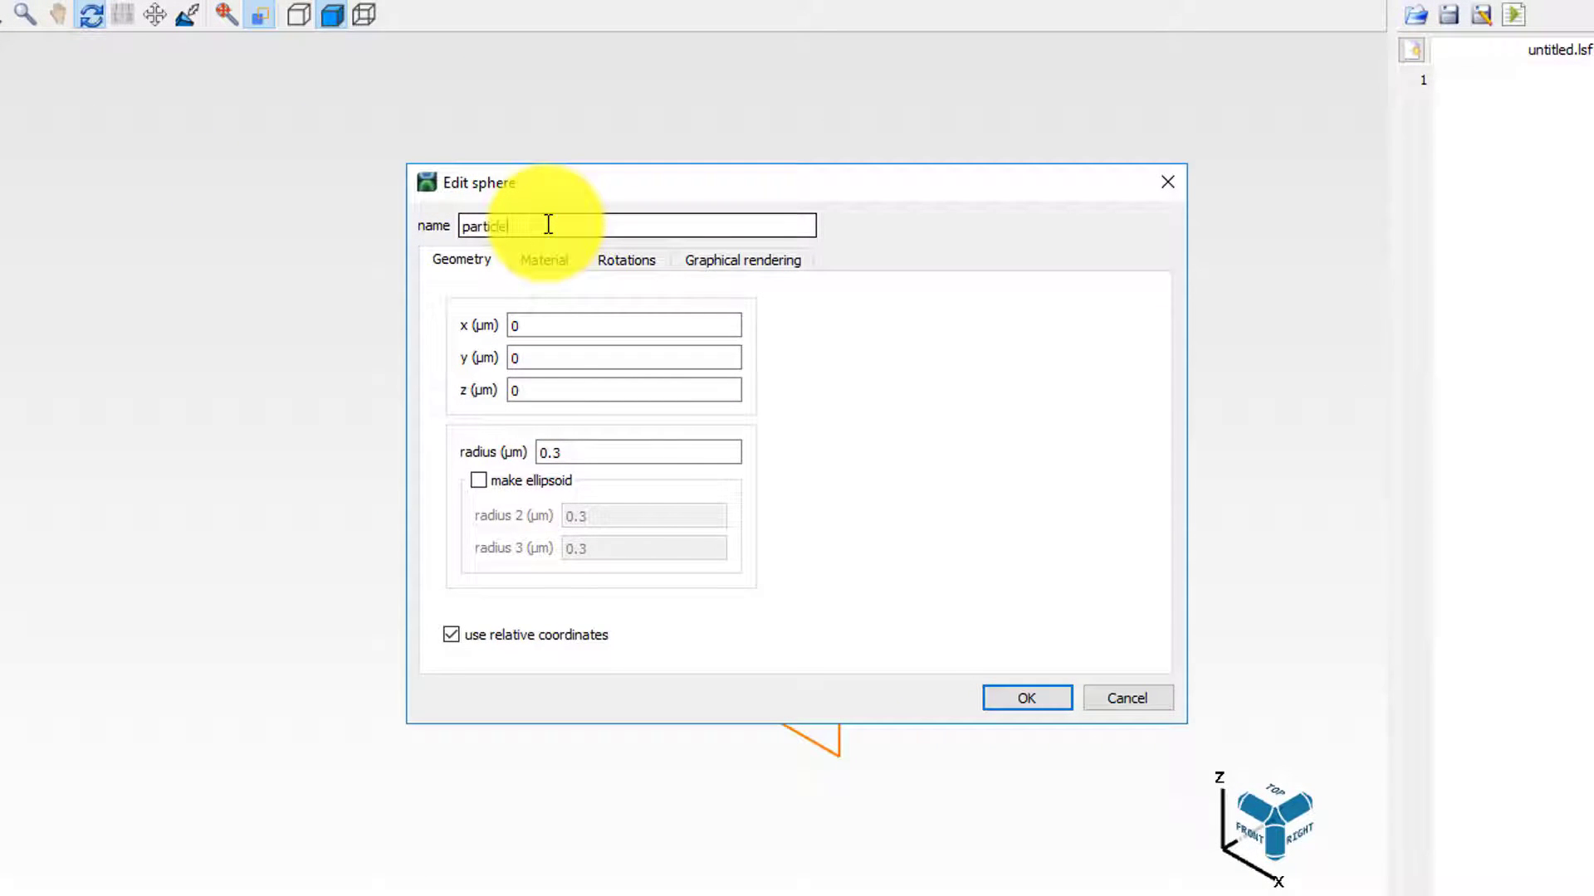
double_click(620, 455)
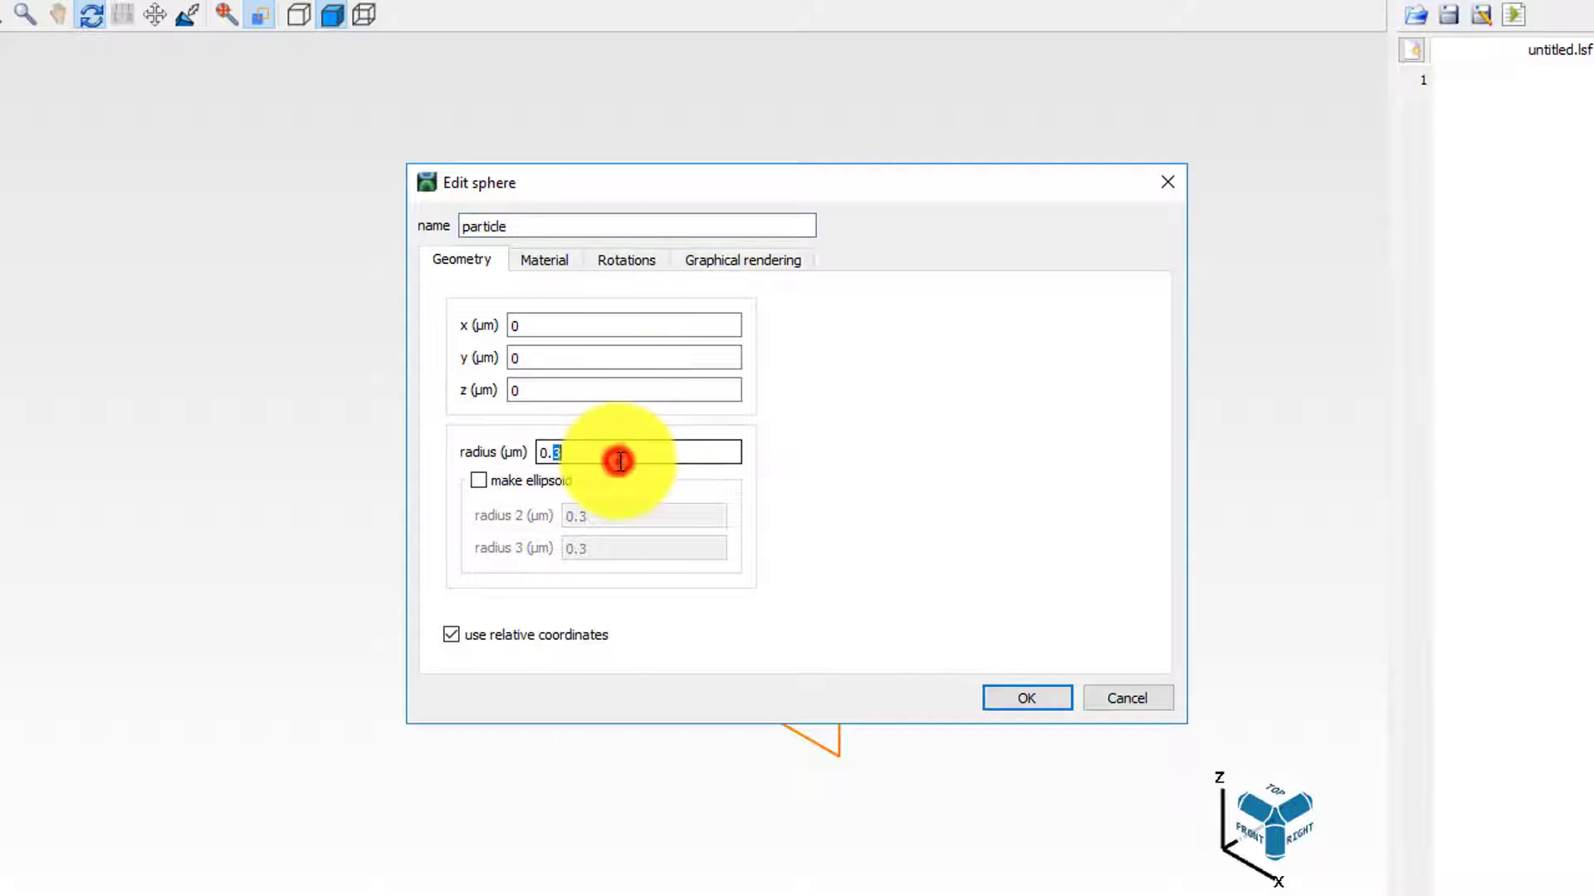
type("05")
- Assign Au (Gold) - Johnson and Christy to the particle sphere and apply its settings
left_click(556, 262)
left_click(556, 307)
left_click(533, 346)
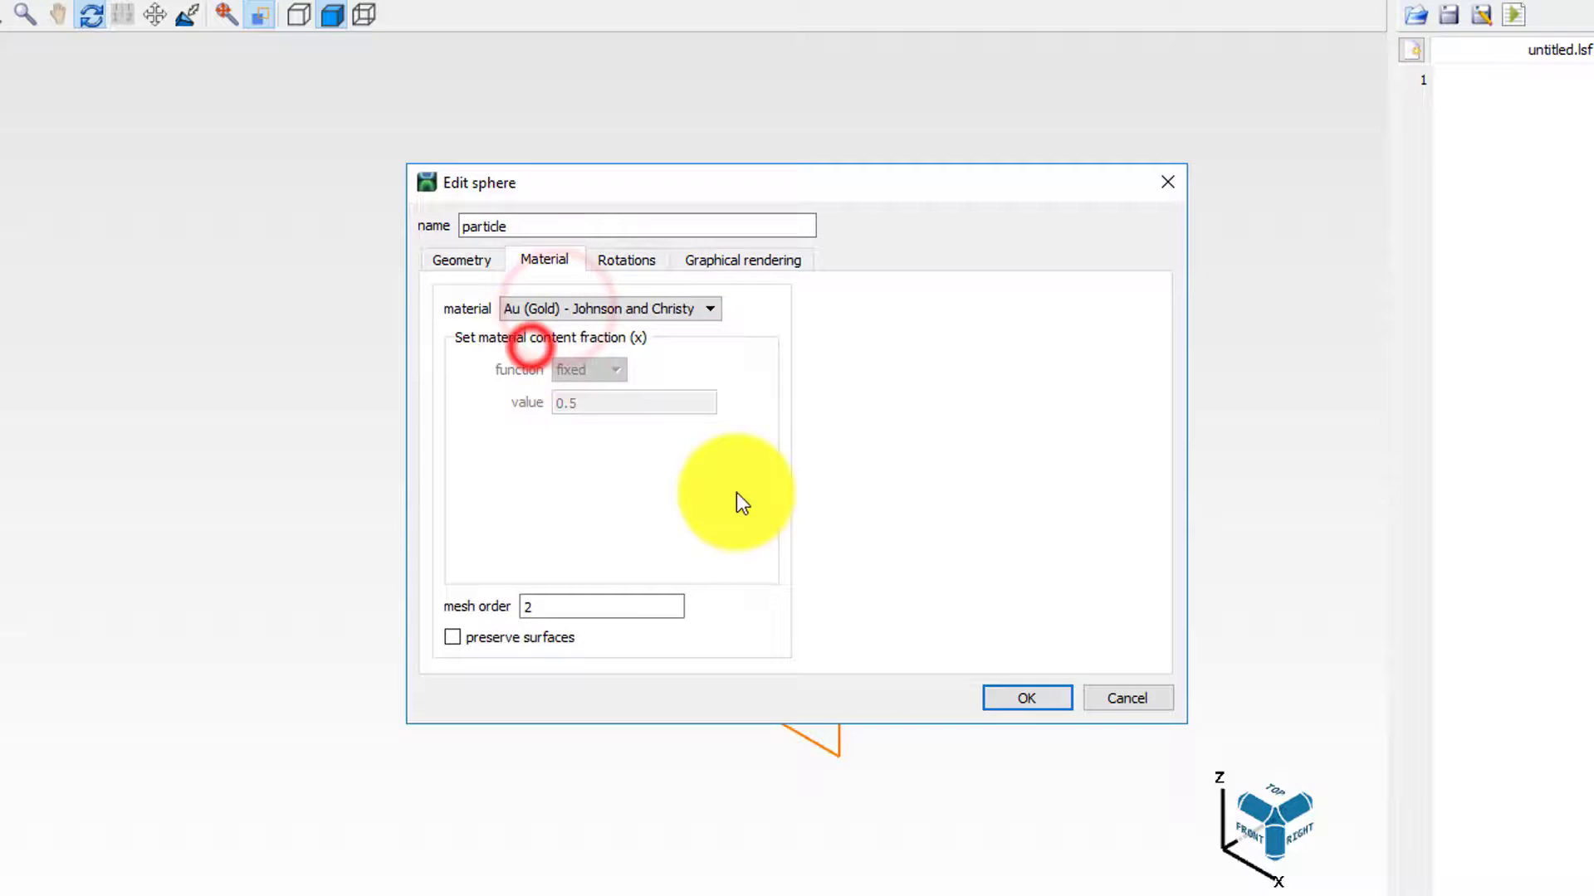
left_click(996, 687)
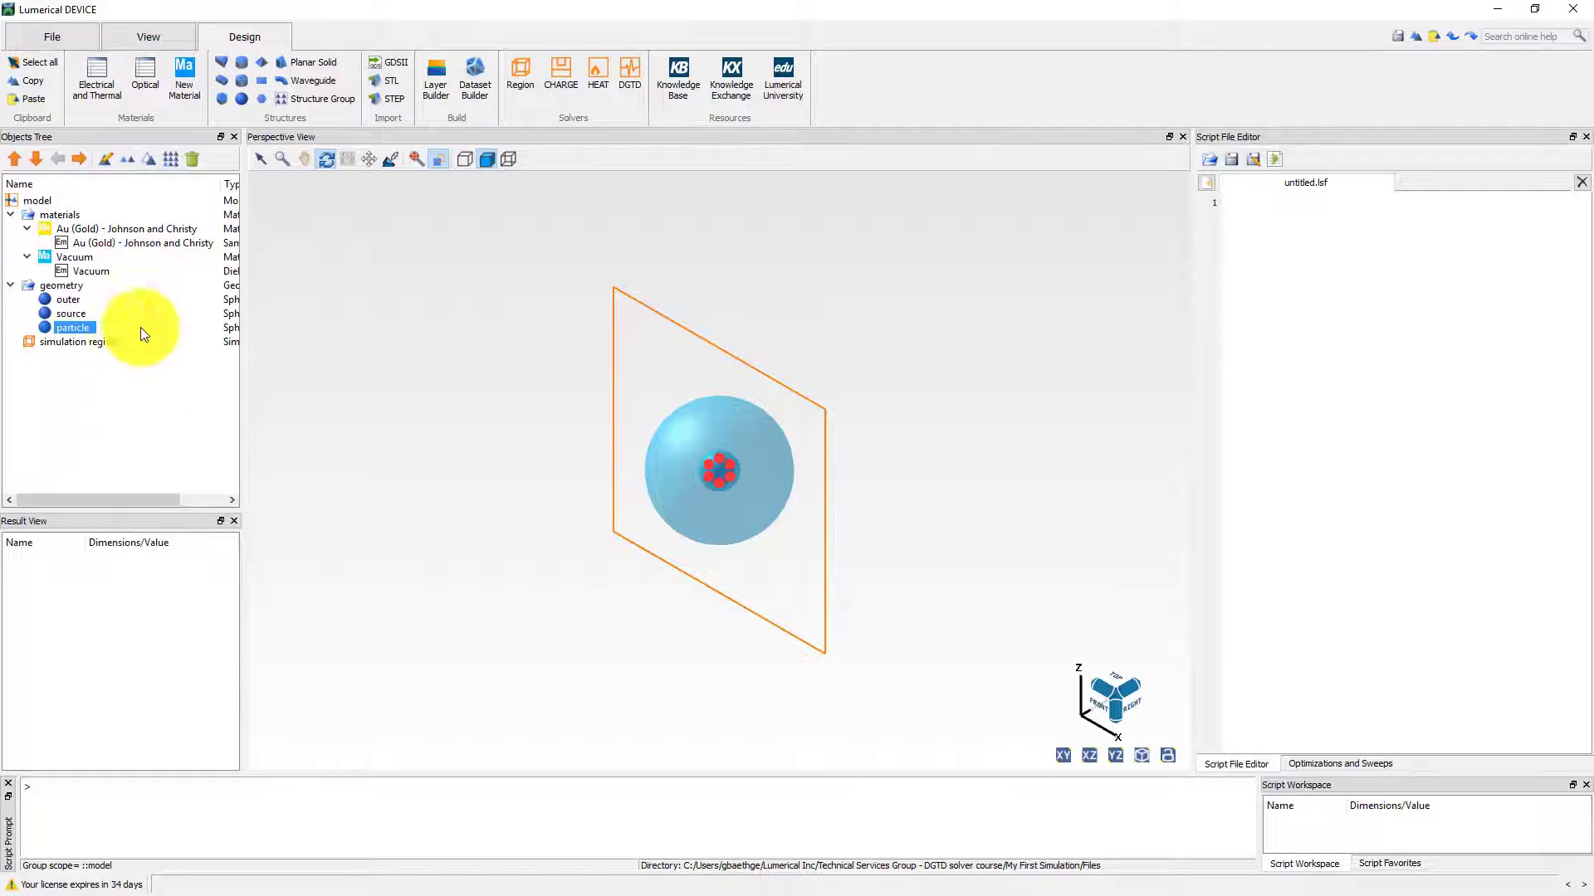
- Add a 2D rectangle cutting through the spheres, and set the simulation region's dimension to 3D
left_click(262, 81)
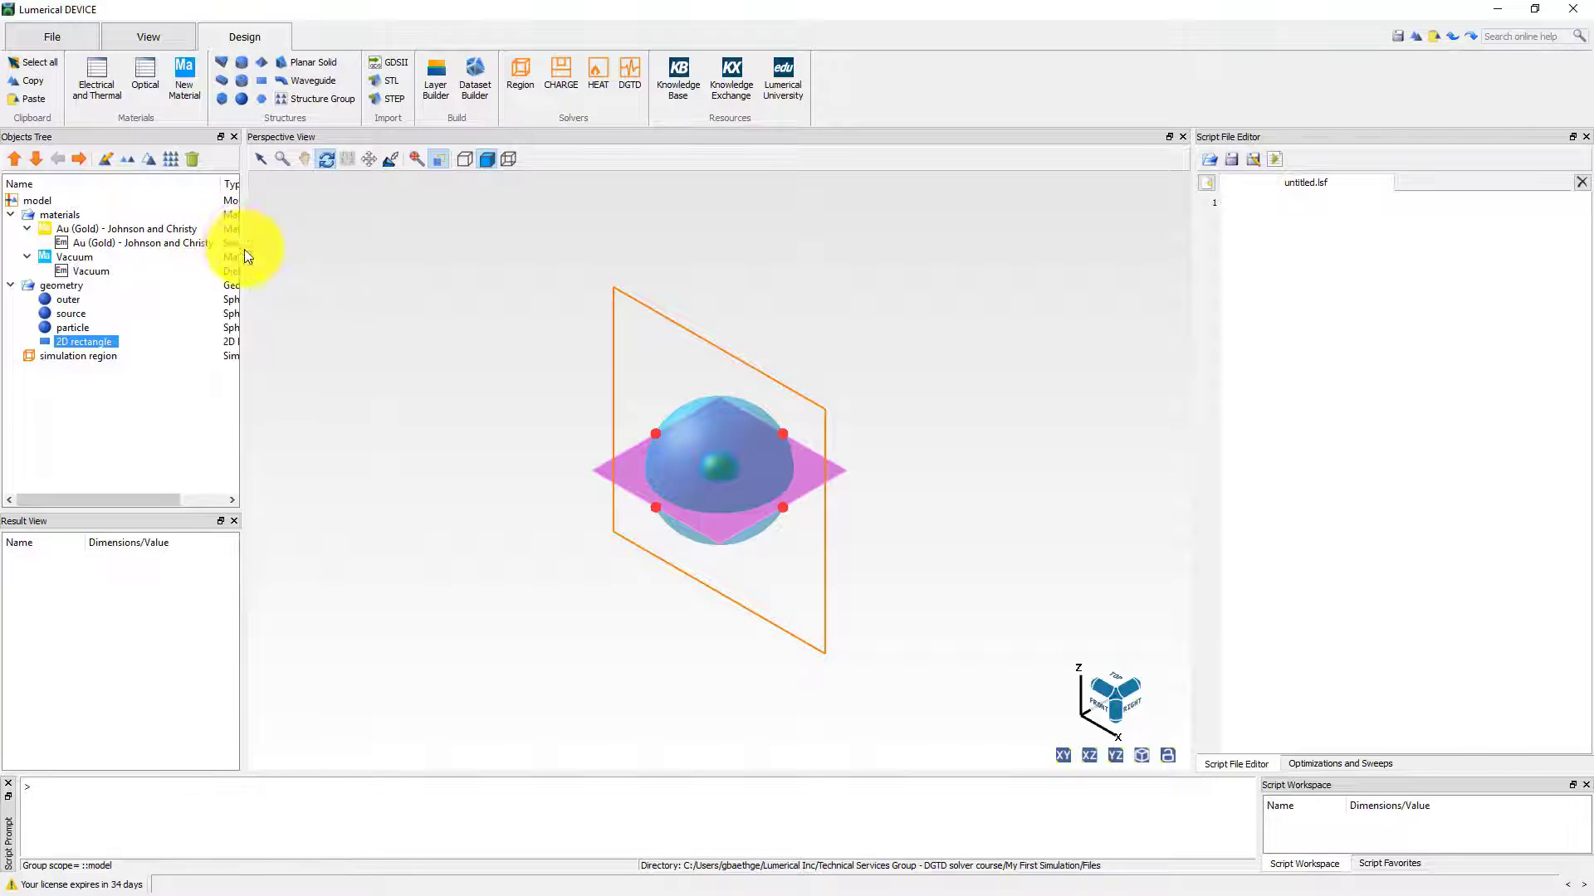
left_click(67, 357)
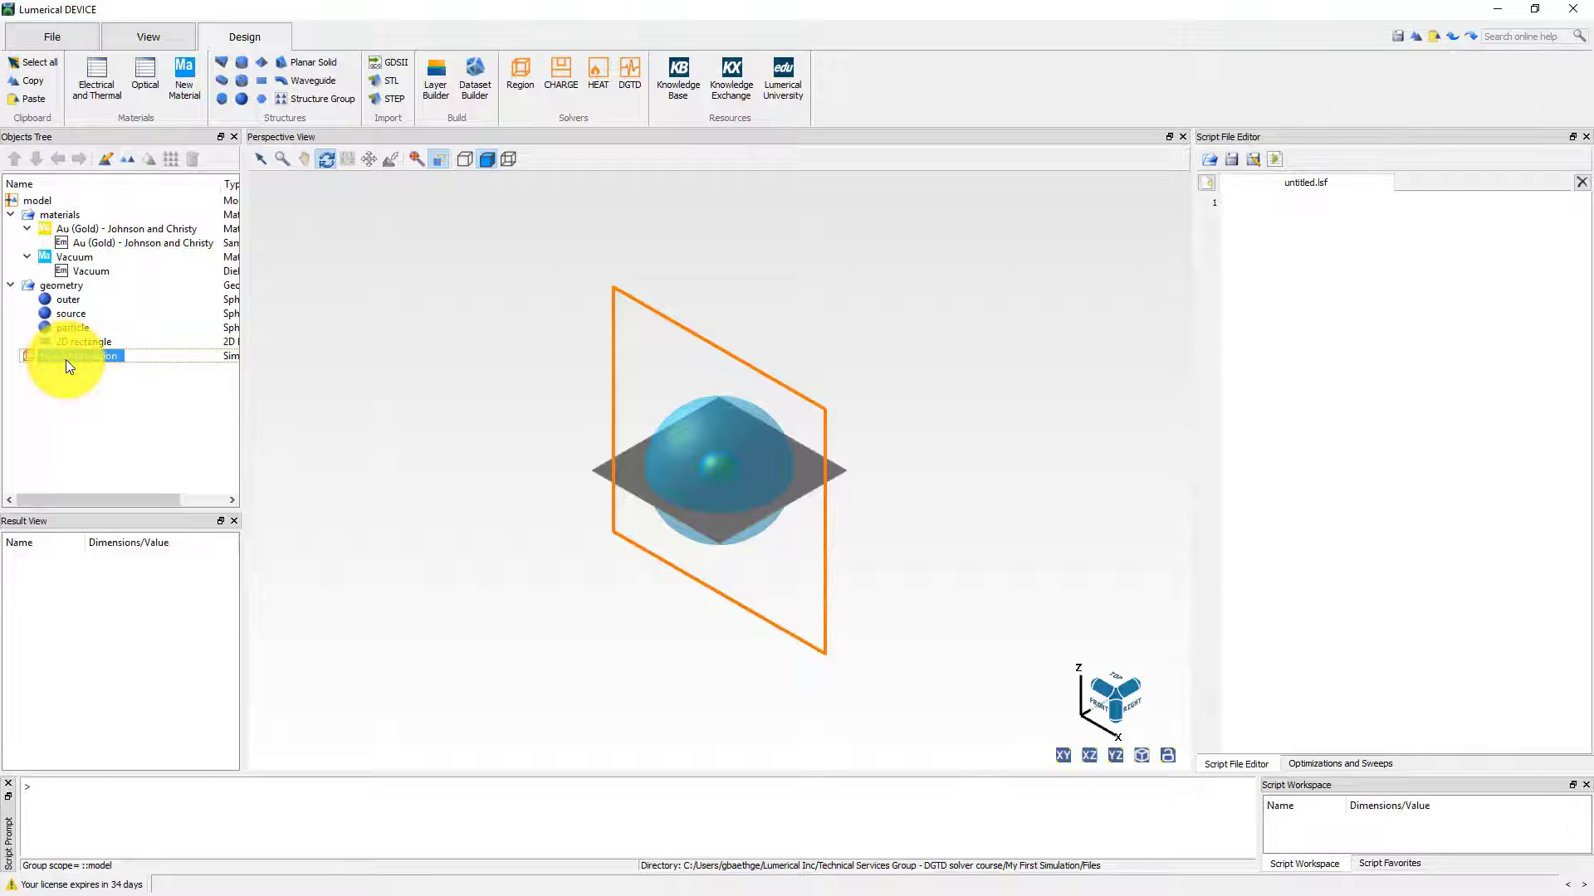
double_click(66, 360)
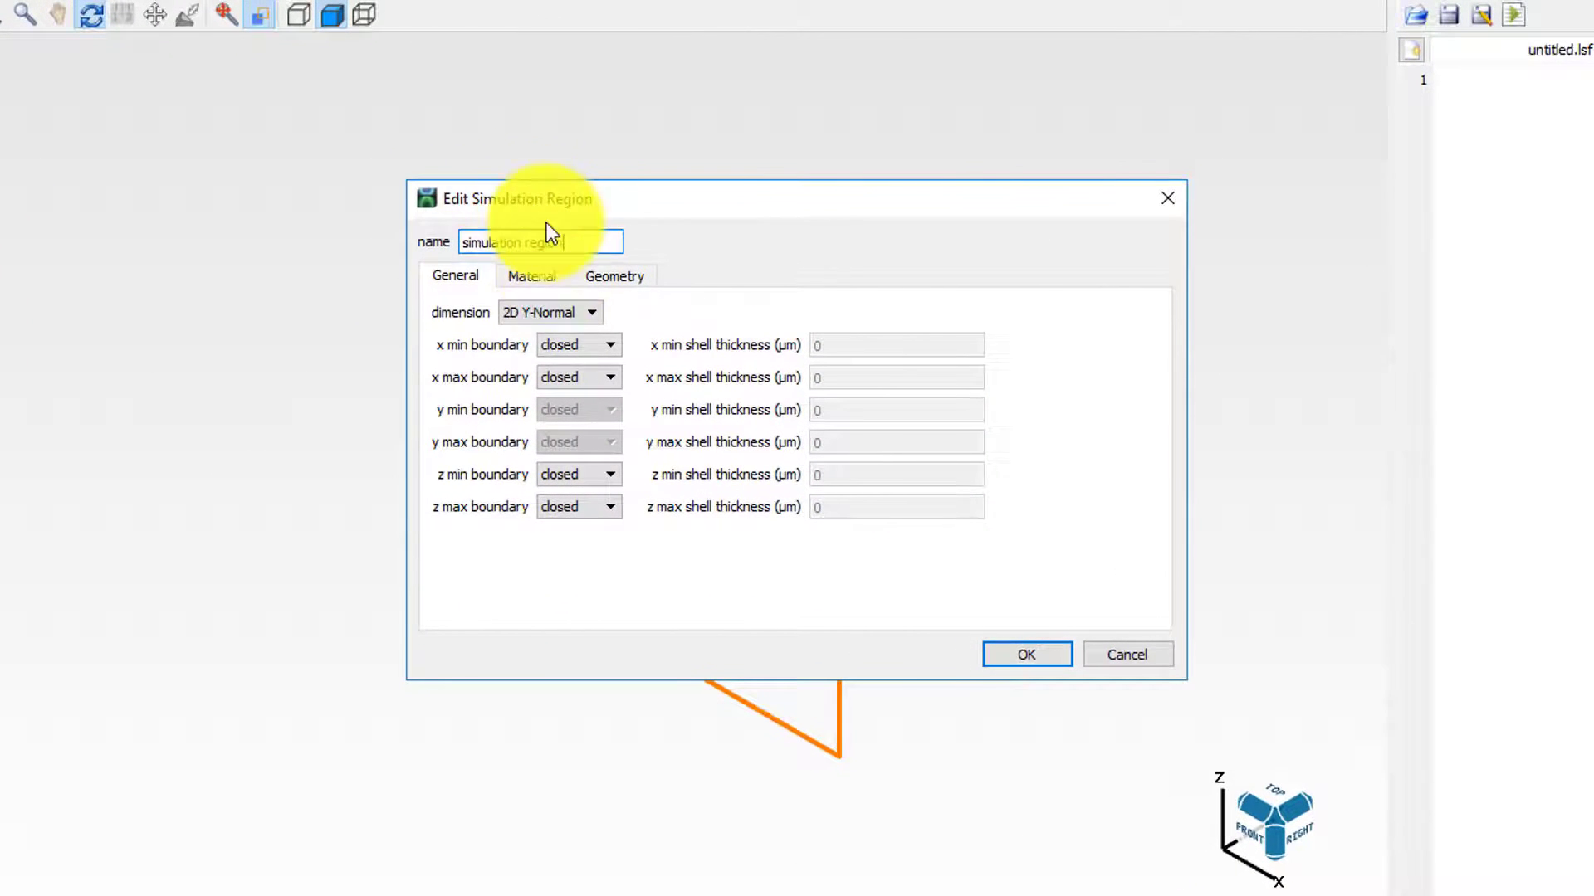
left_click(534, 314)
left_click(529, 378)
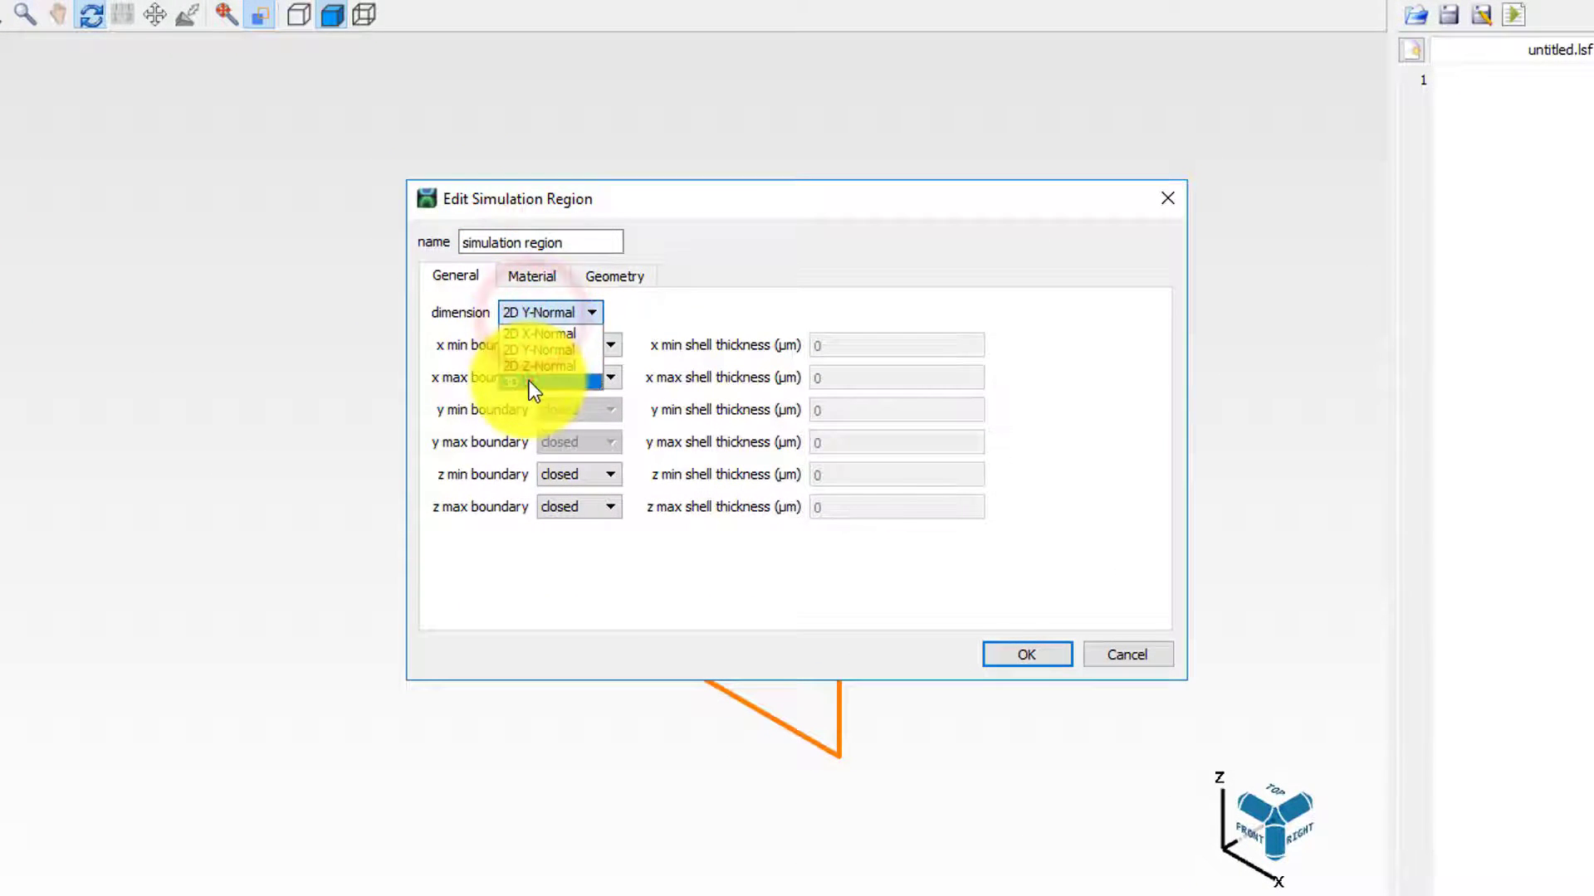
- Set the x, y and z min and max boundaries of the simulation region to open and apply the settings
left_click(574, 346)
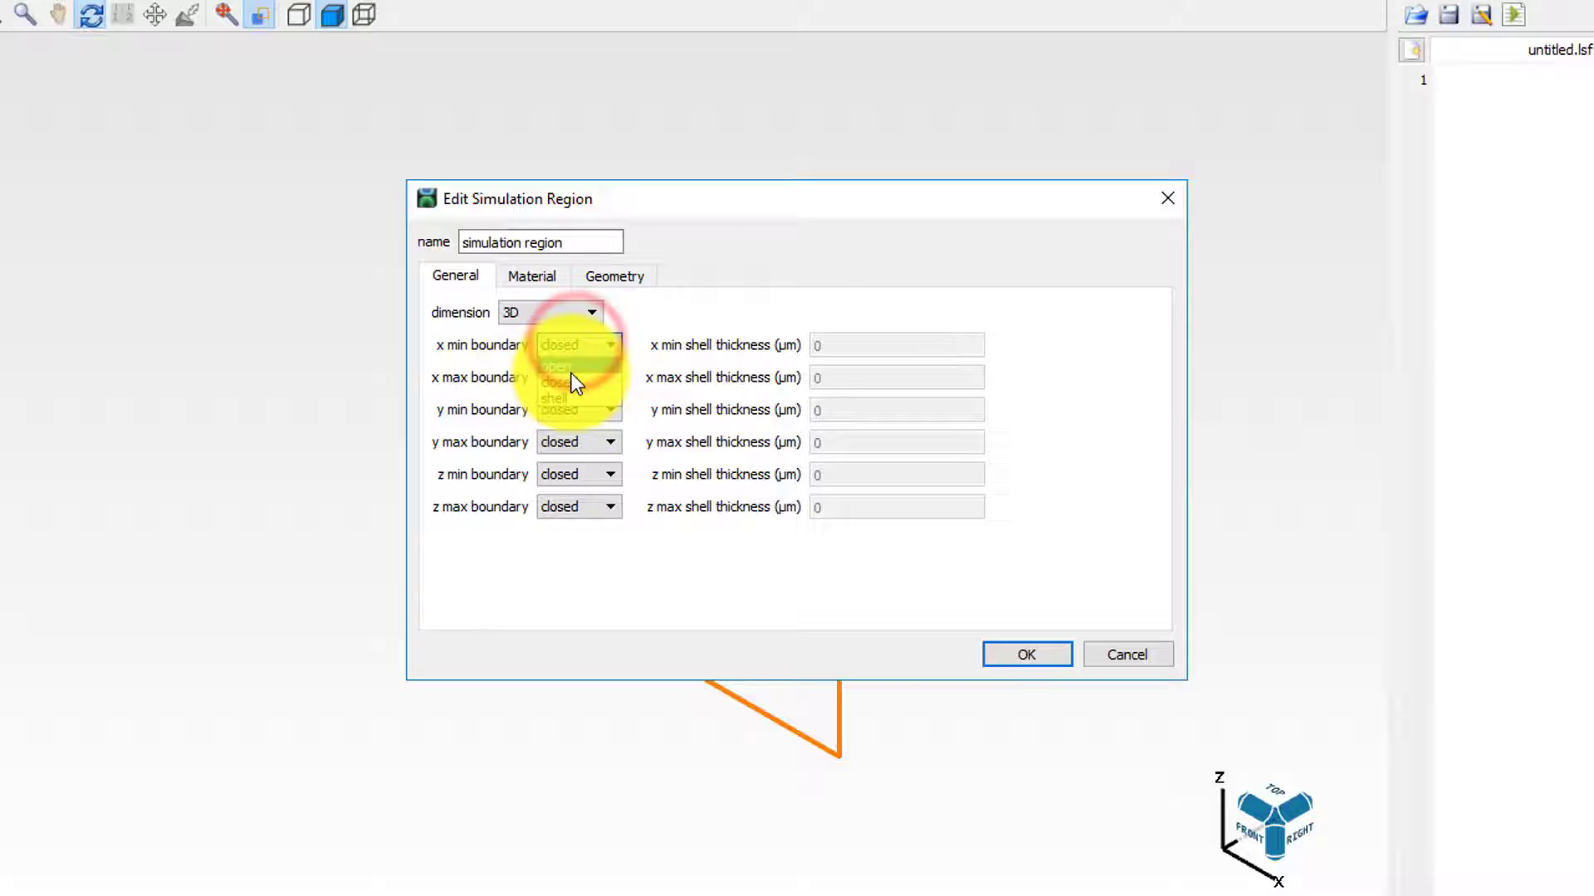
left_click(571, 370)
left_click(574, 382)
left_click(574, 397)
left_click(571, 411)
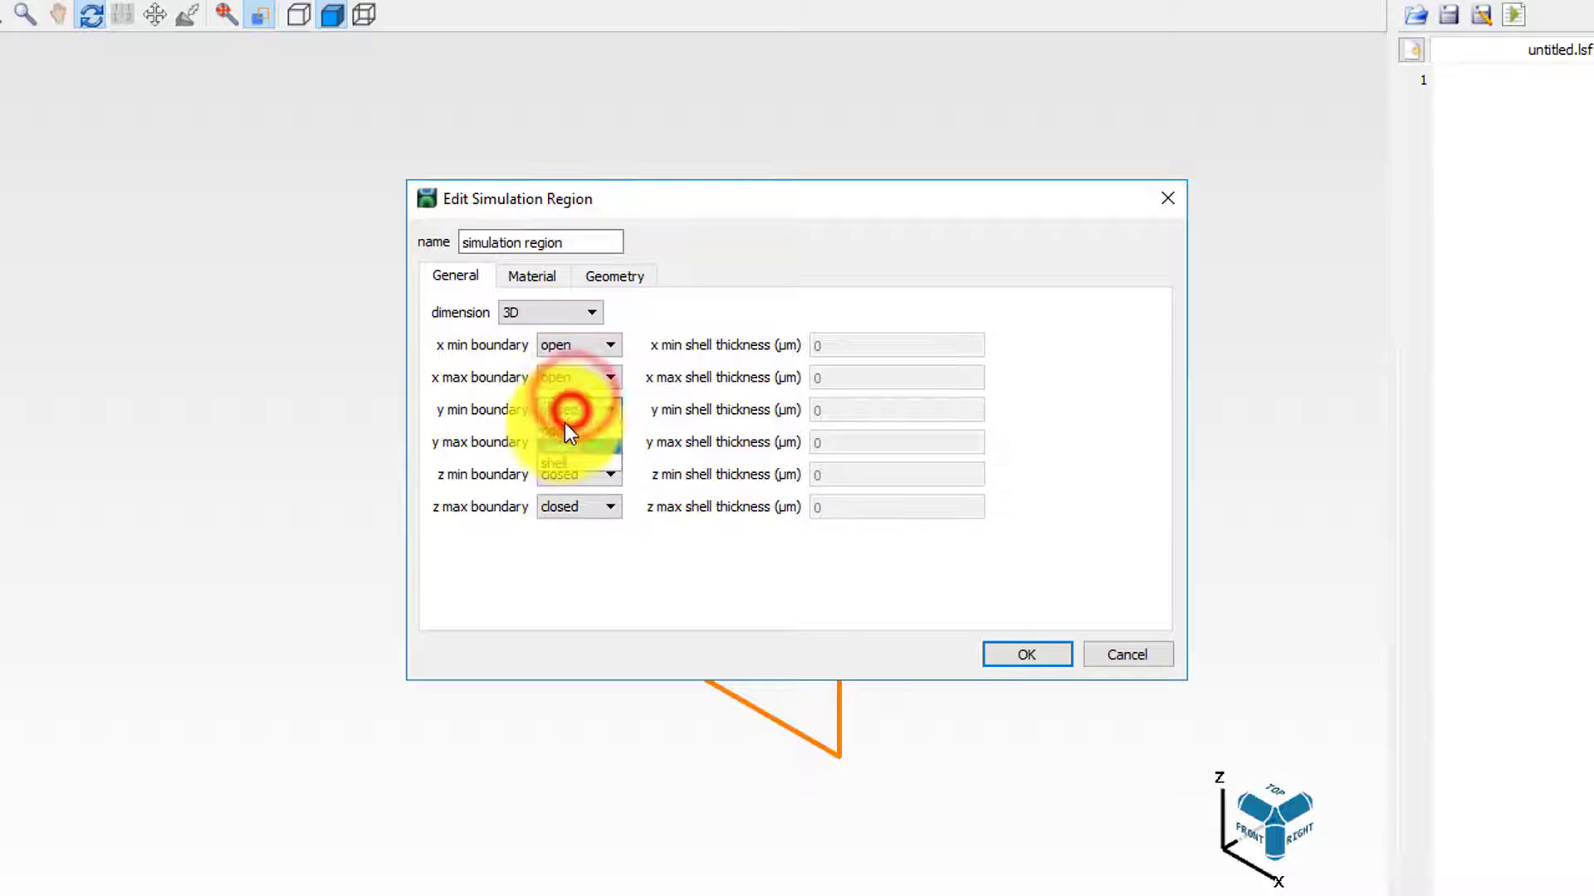
left_click(565, 430)
left_click(564, 442)
left_click(564, 461)
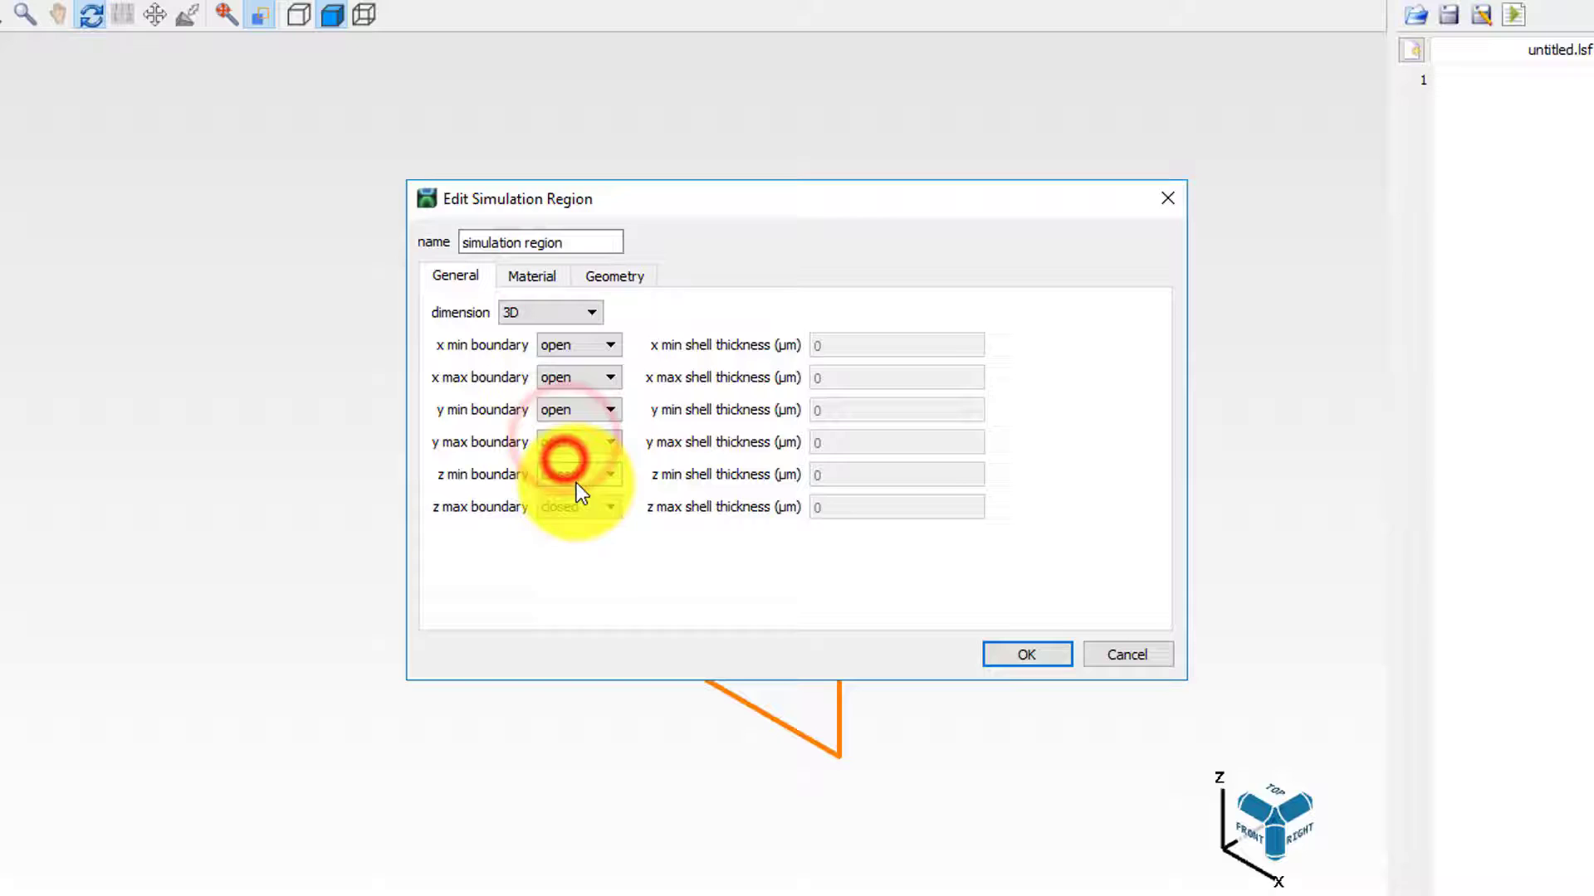
left_click(571, 494)
left_click(571, 515)
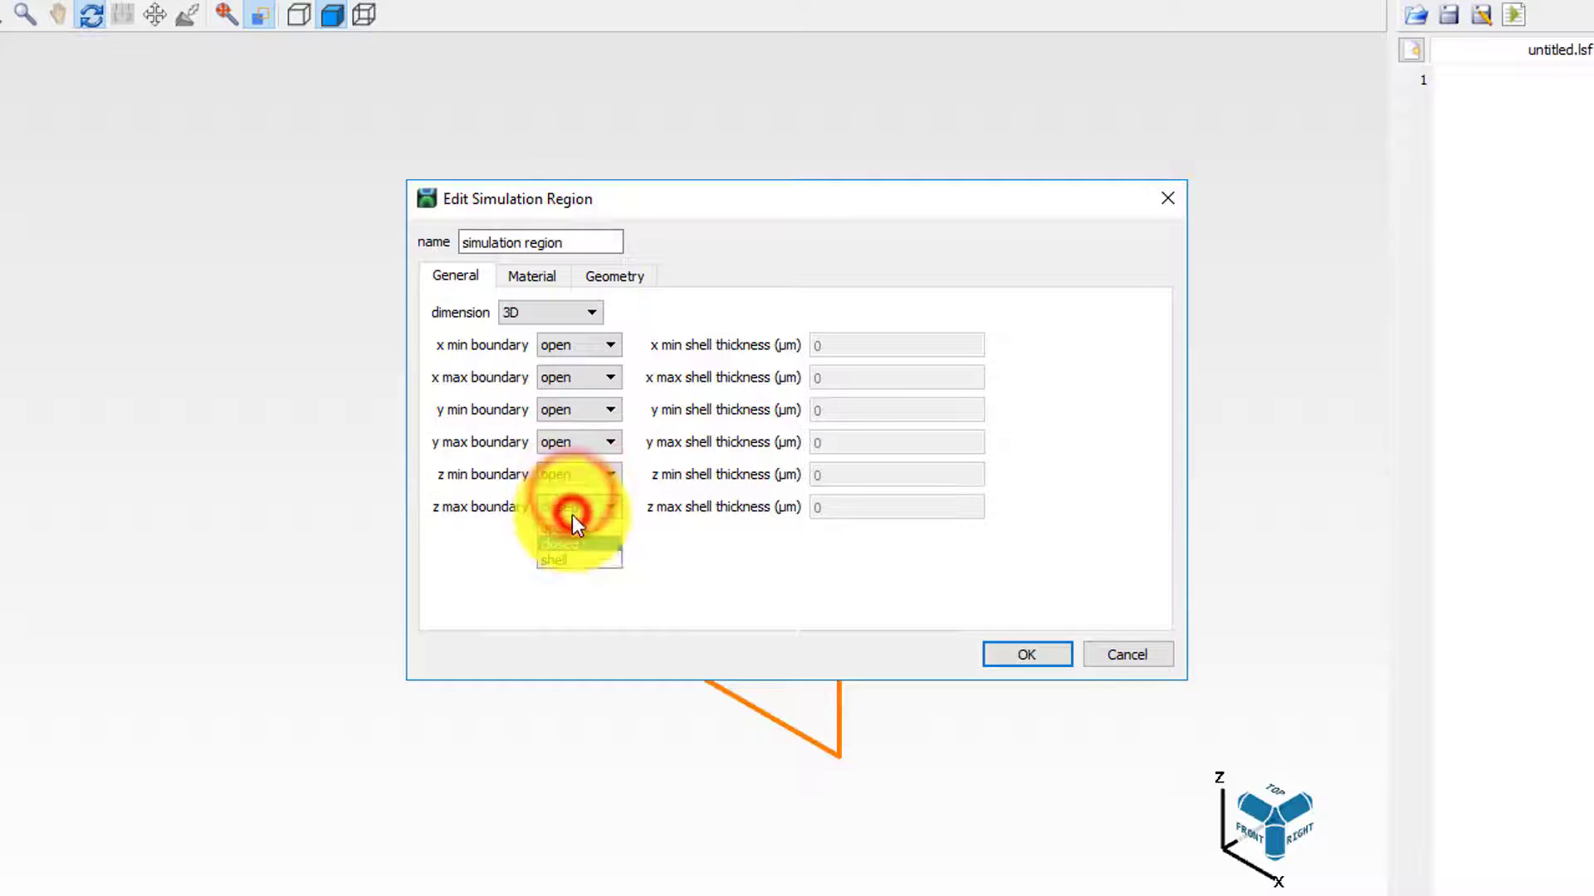
left_click(574, 528)
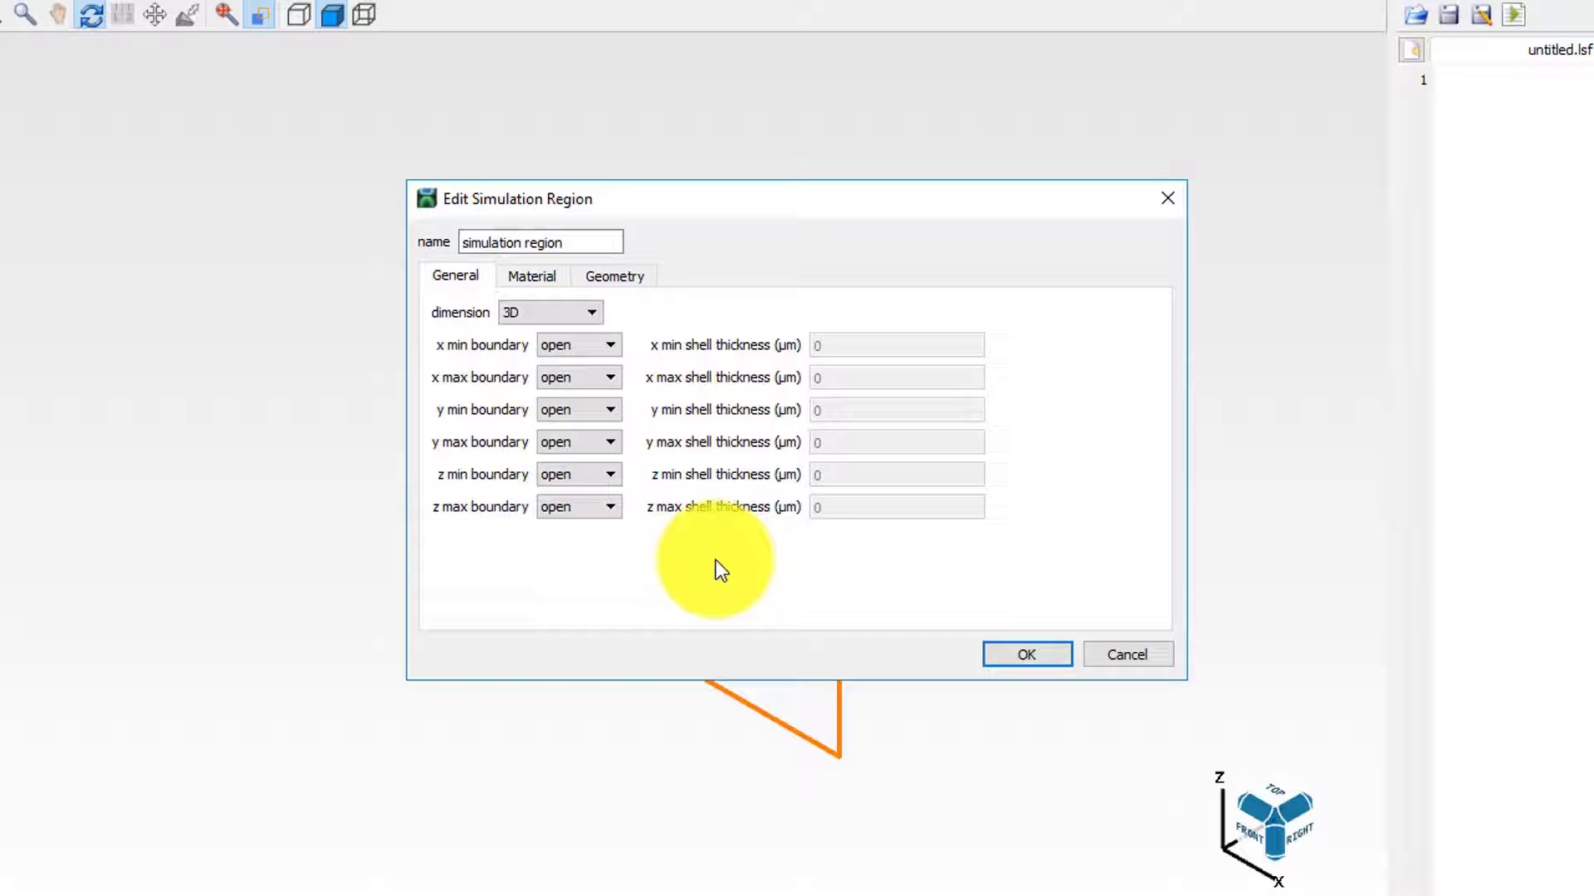
left_click(1025, 653)
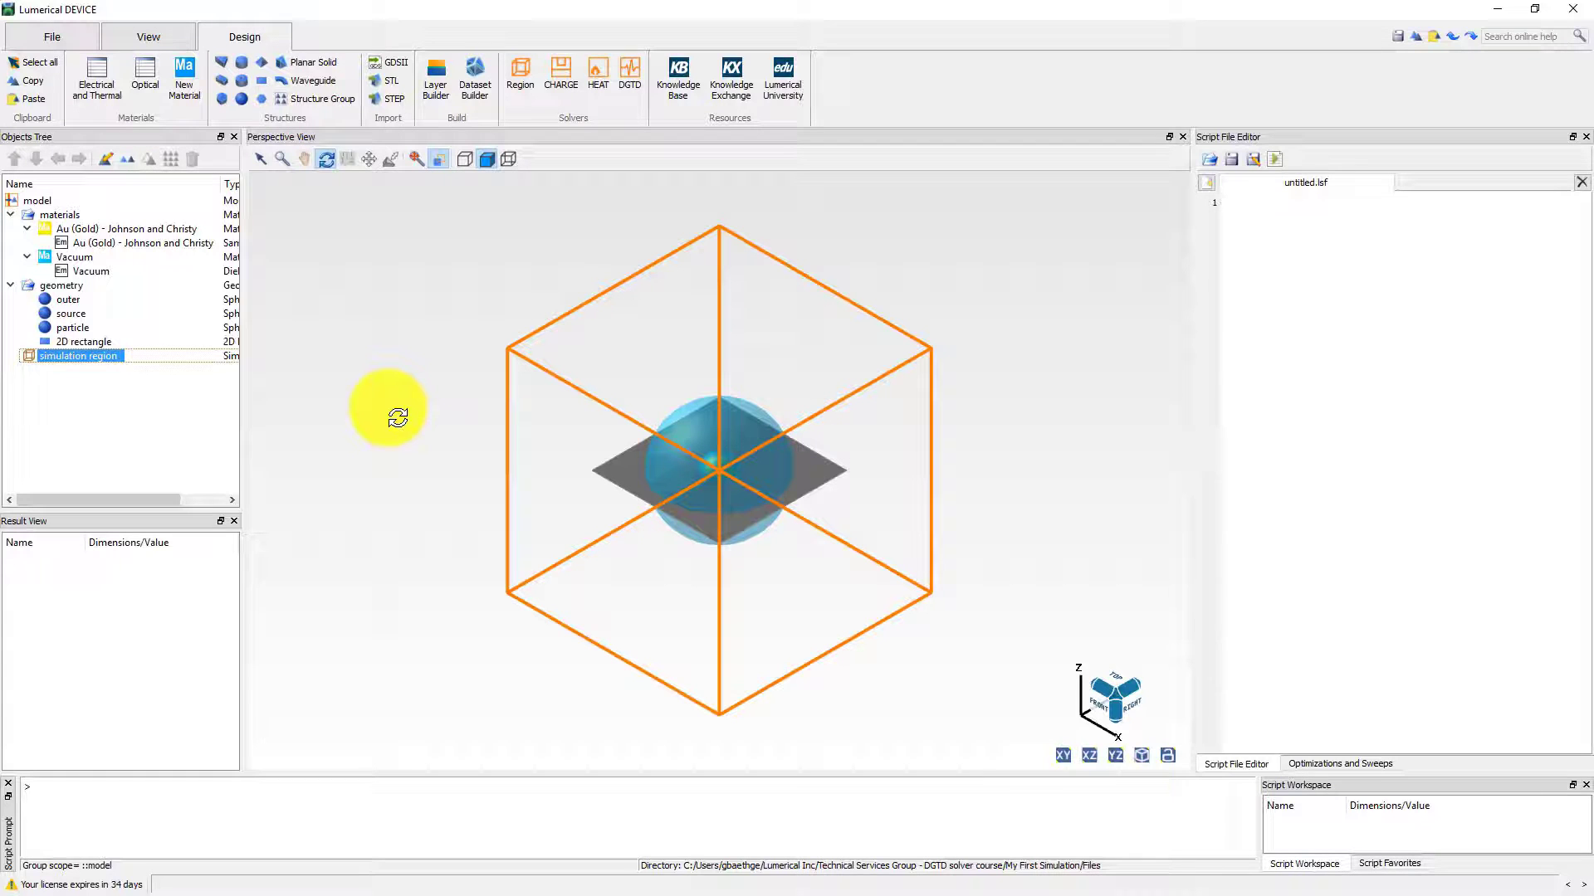
- Add a DGTD solver and set its simulation time to 35 fs
left_click(625, 65)
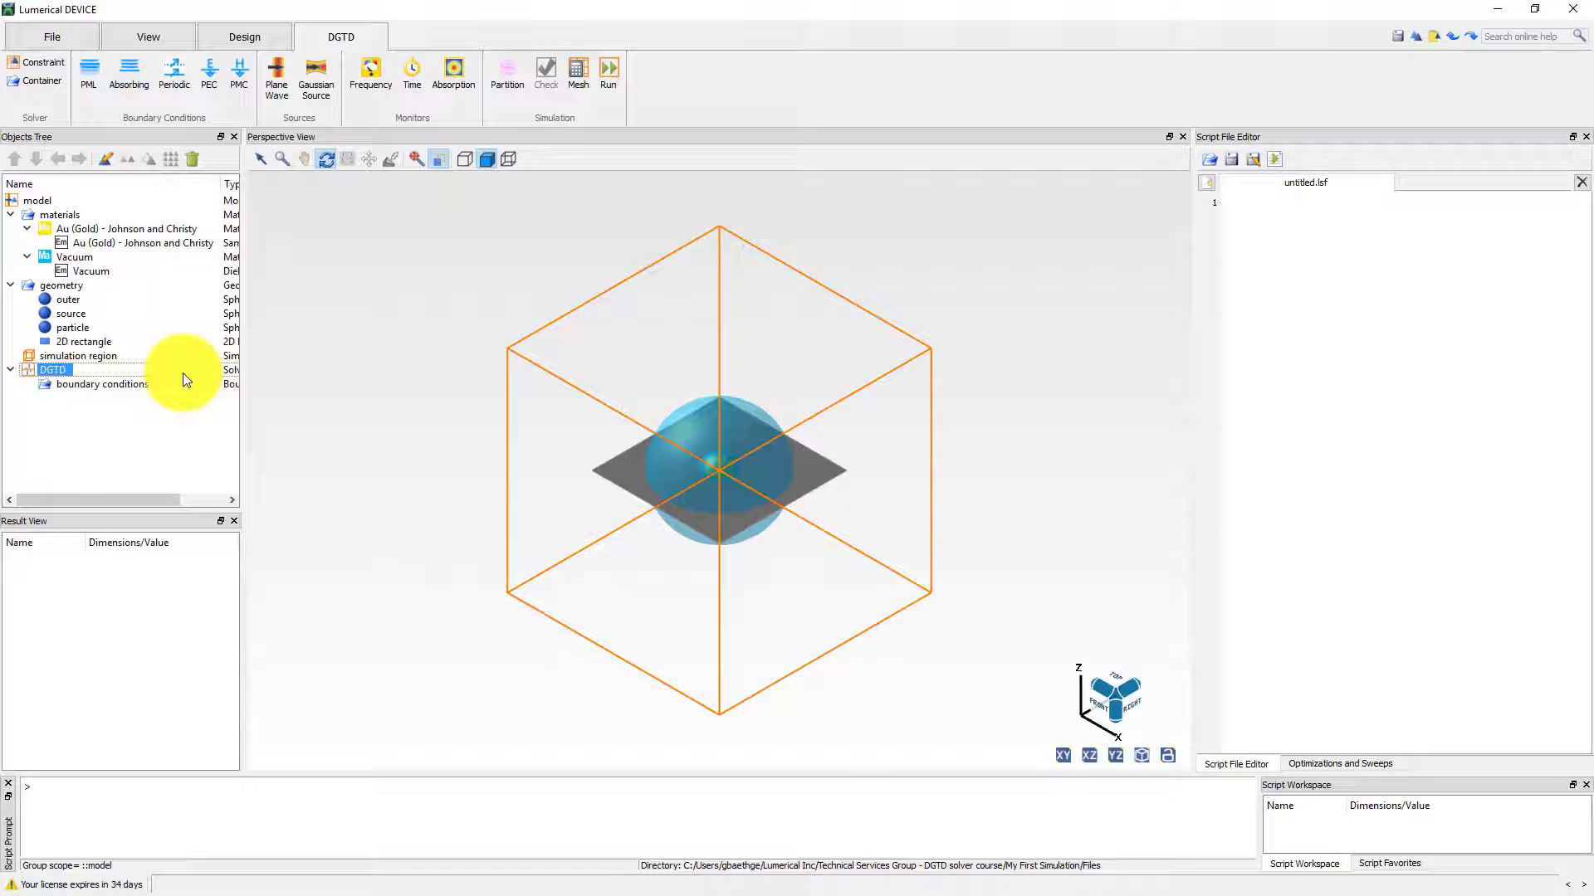
double_click(52, 369)
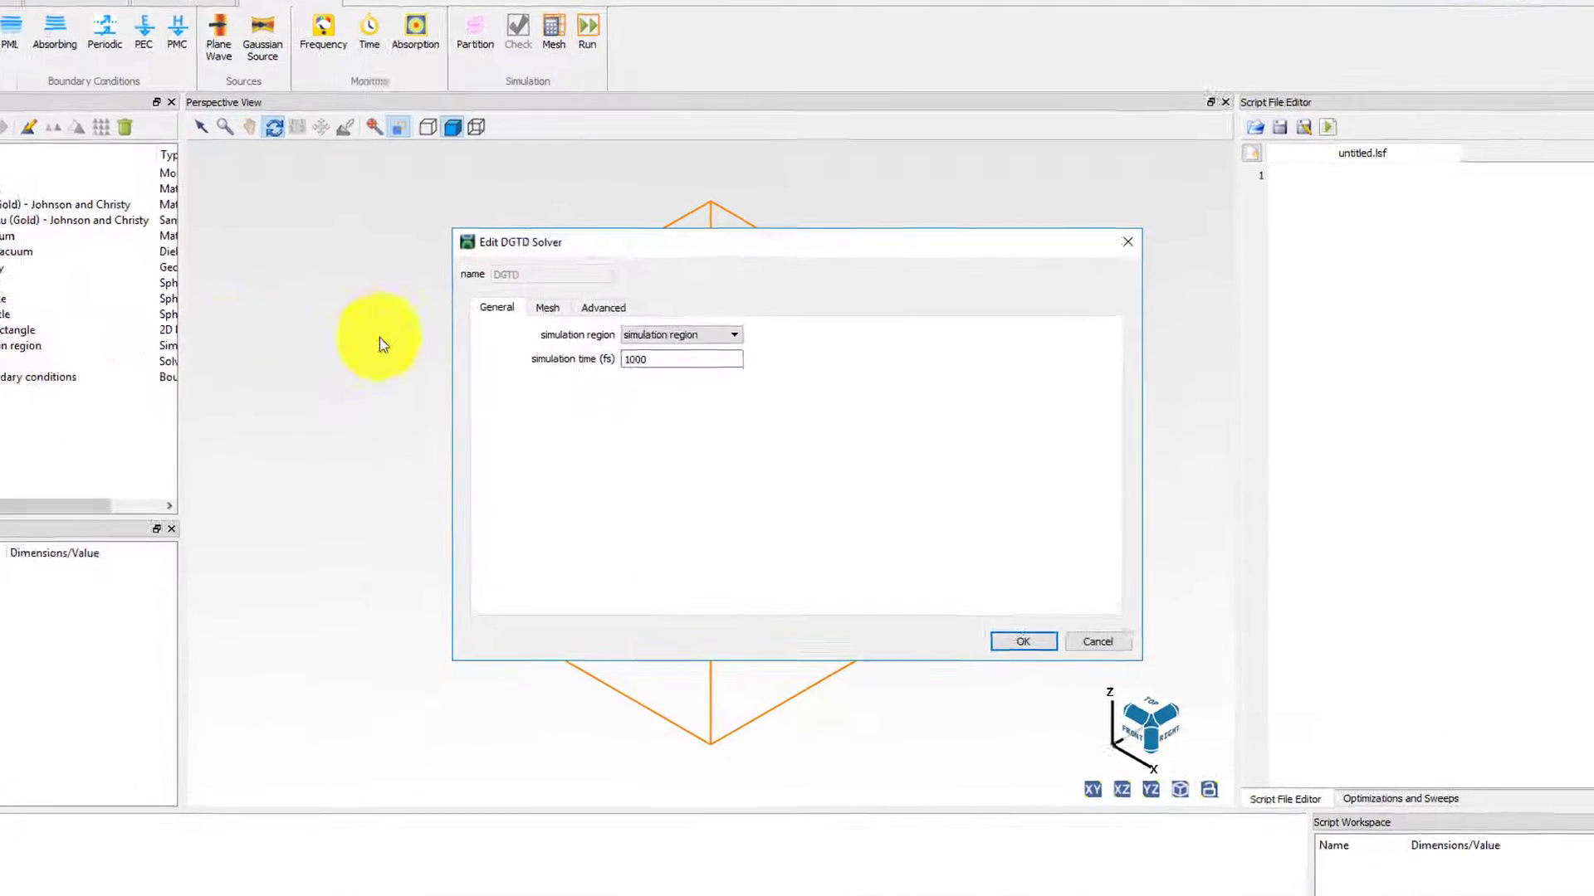
double_click(667, 361)
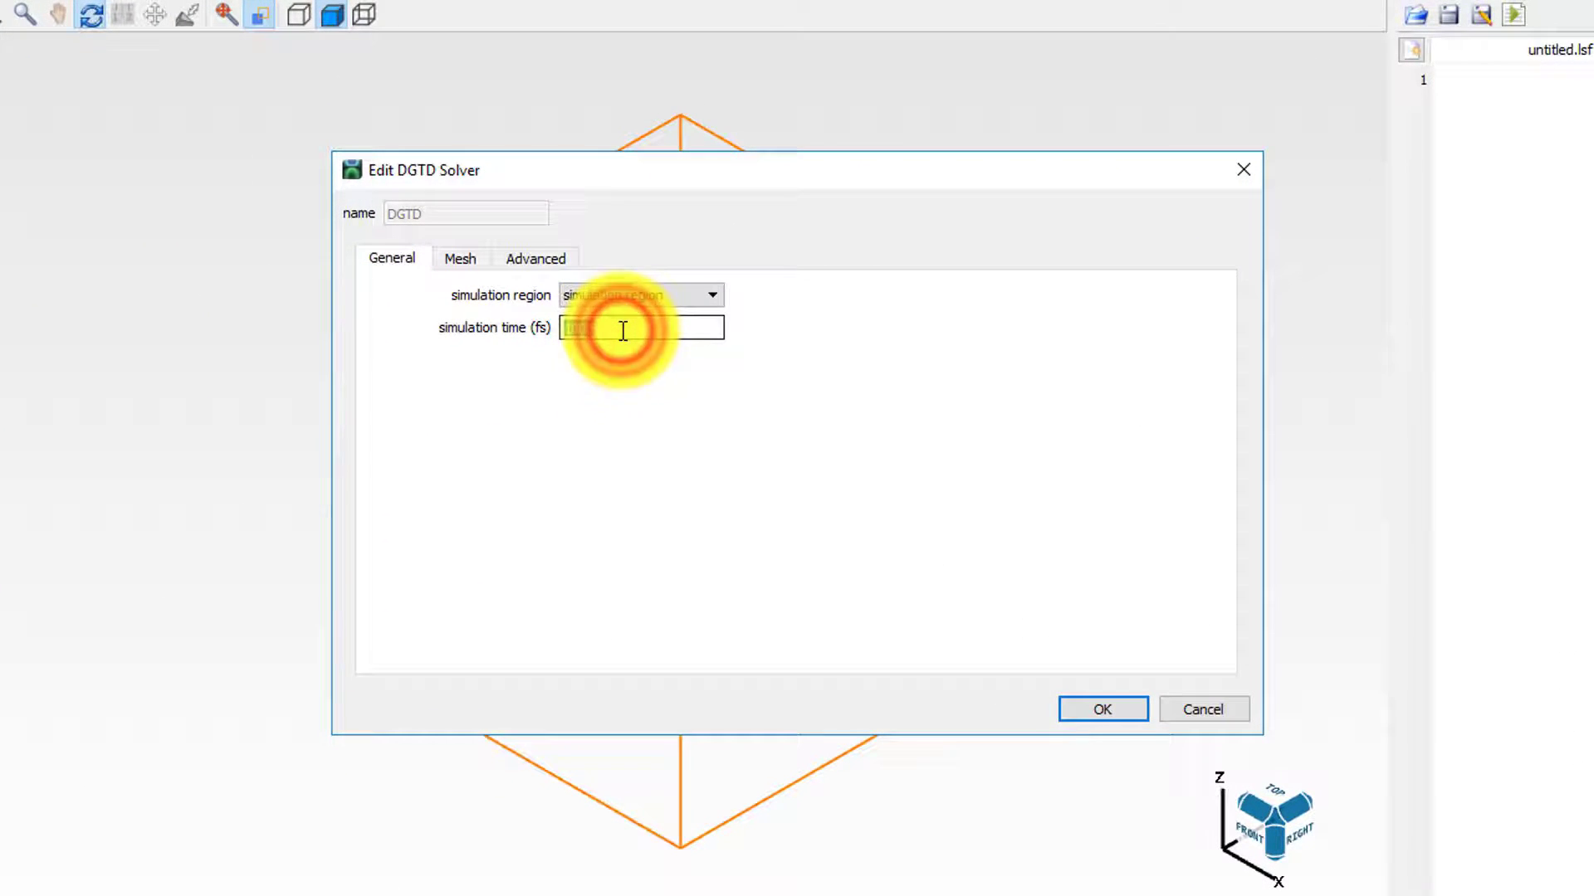
type("33")
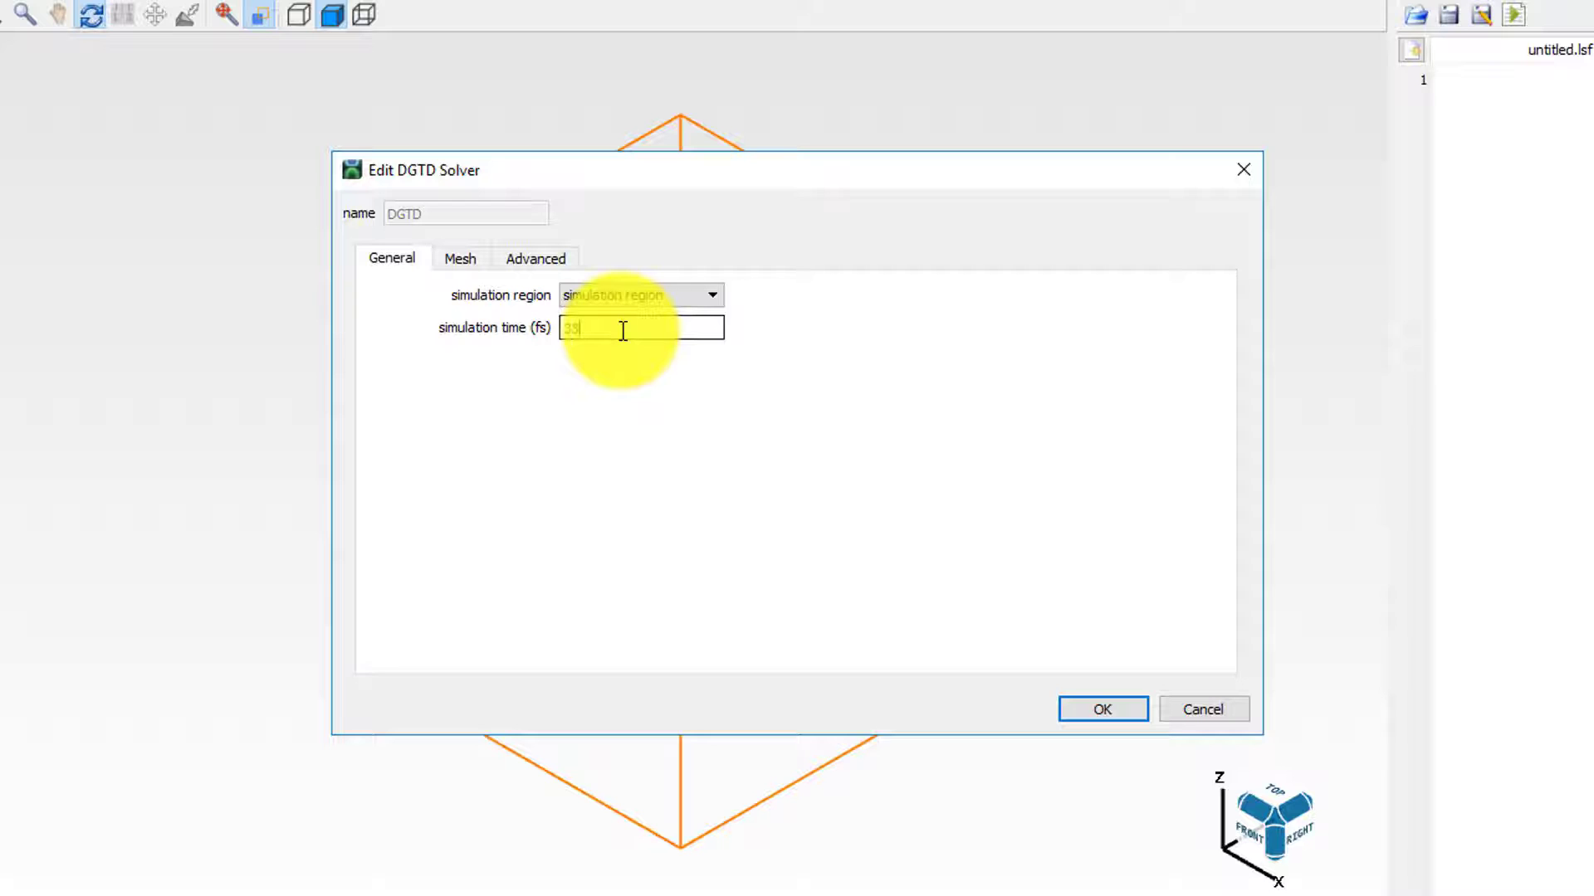
- Set the DGTD mesh to 5 edges per wavelength with polynomial order 2 and apply the solver settings
left_click(481, 274)
left_click(572, 327)
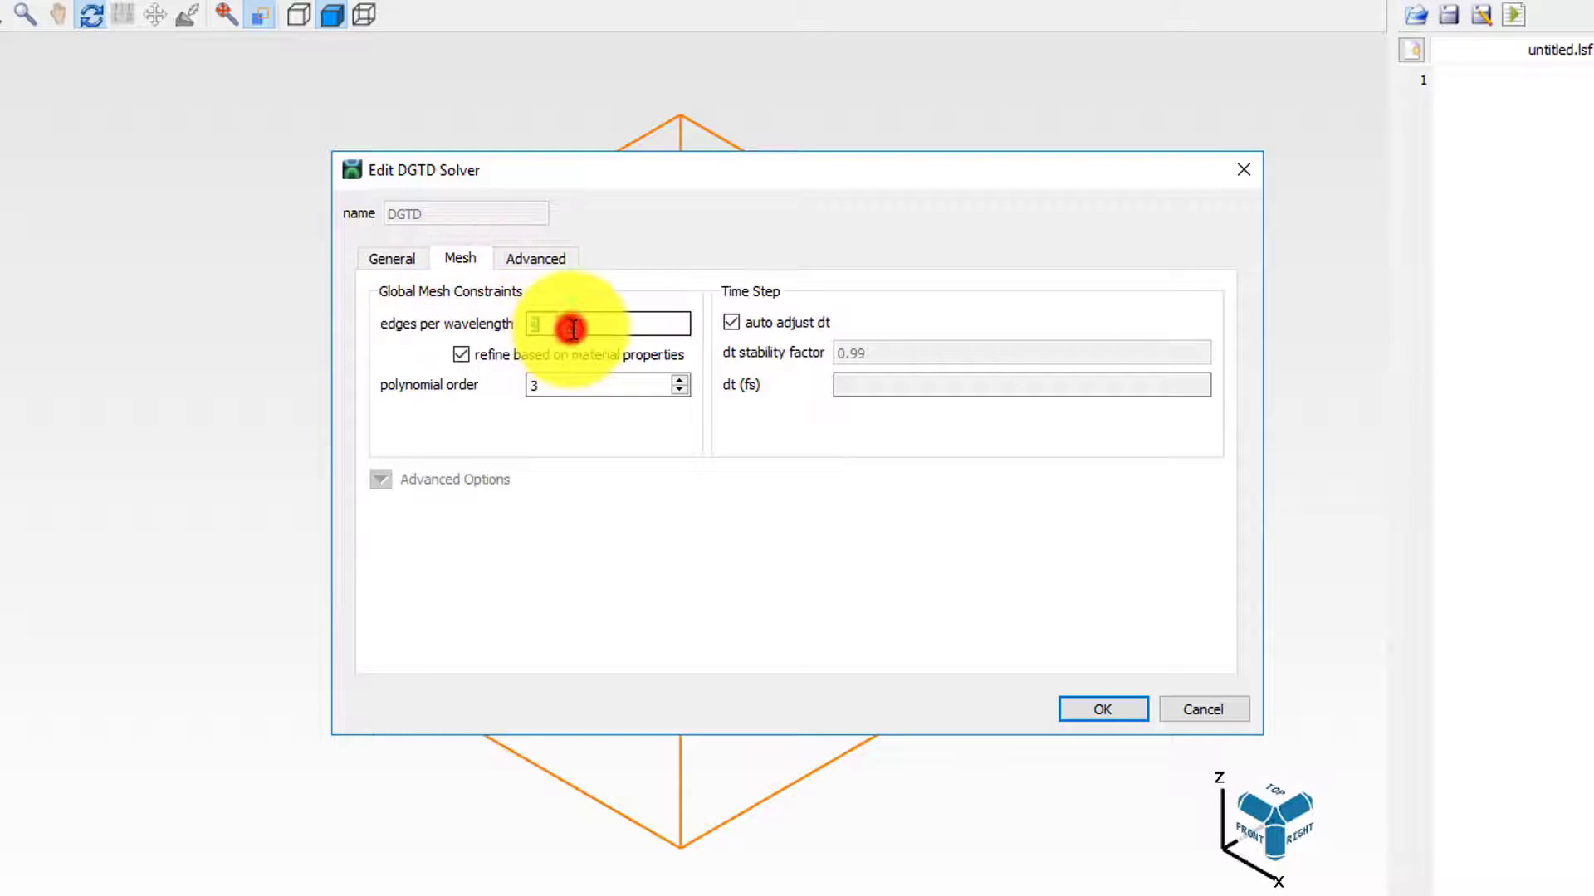
type("5")
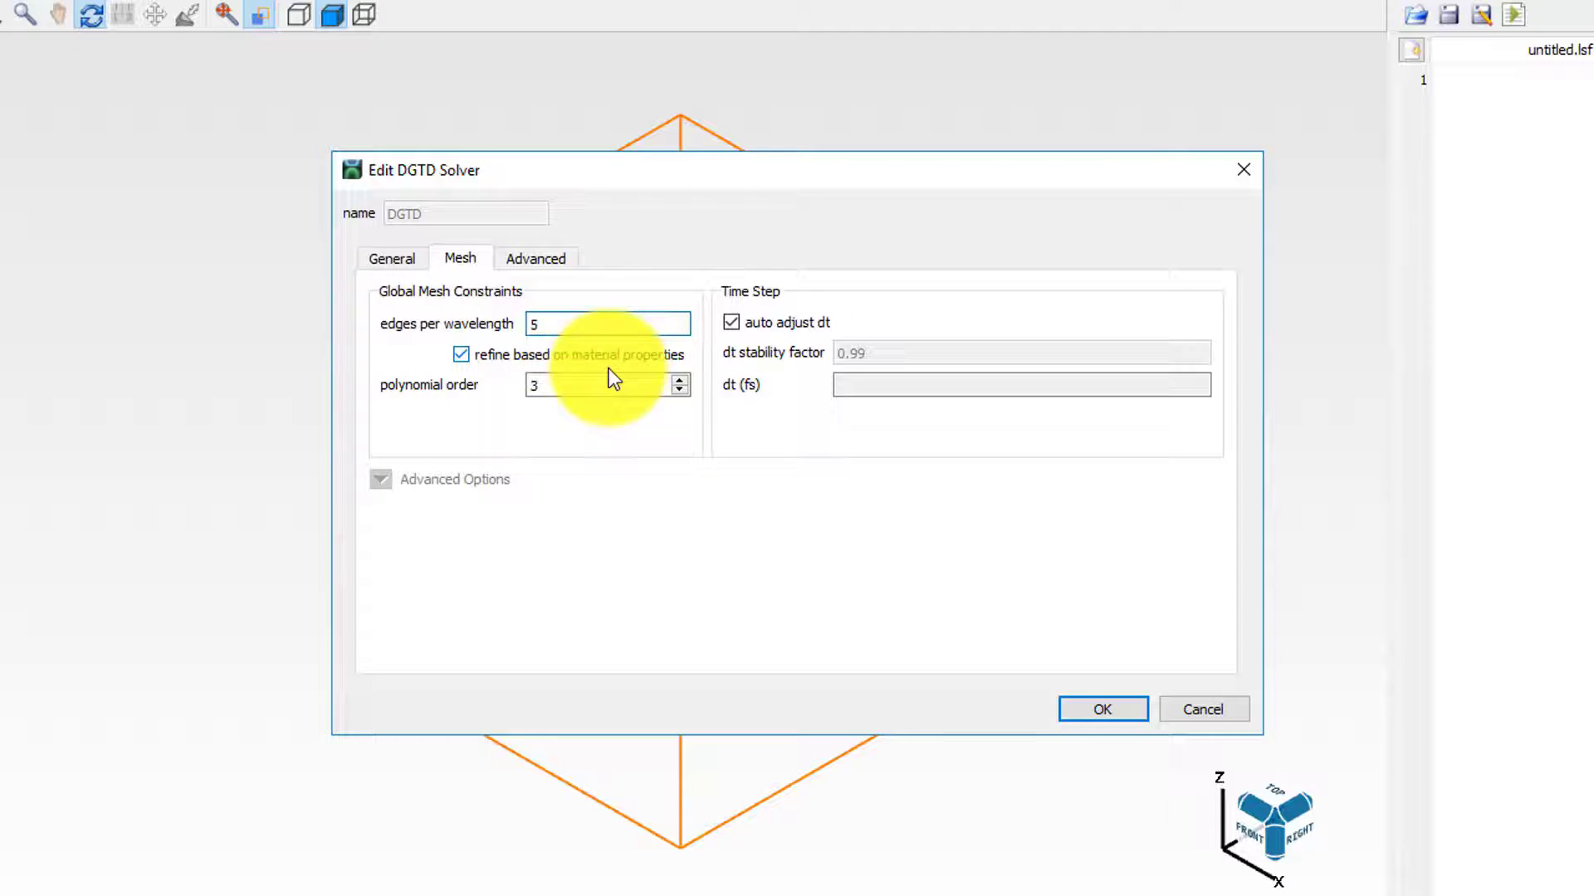
left_click(678, 391)
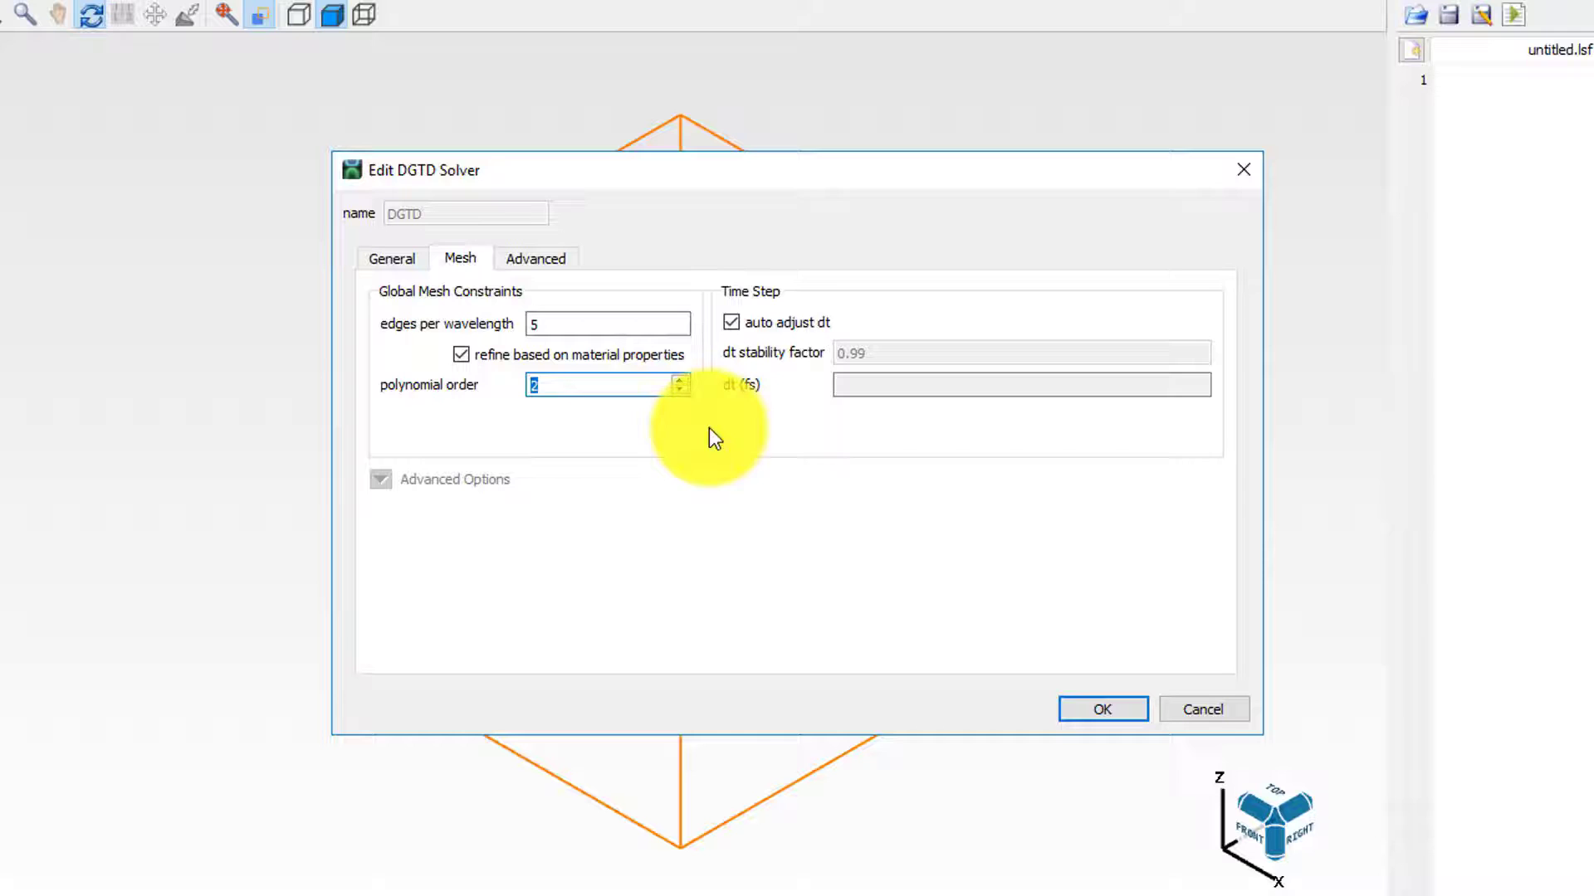
left_click(1104, 710)
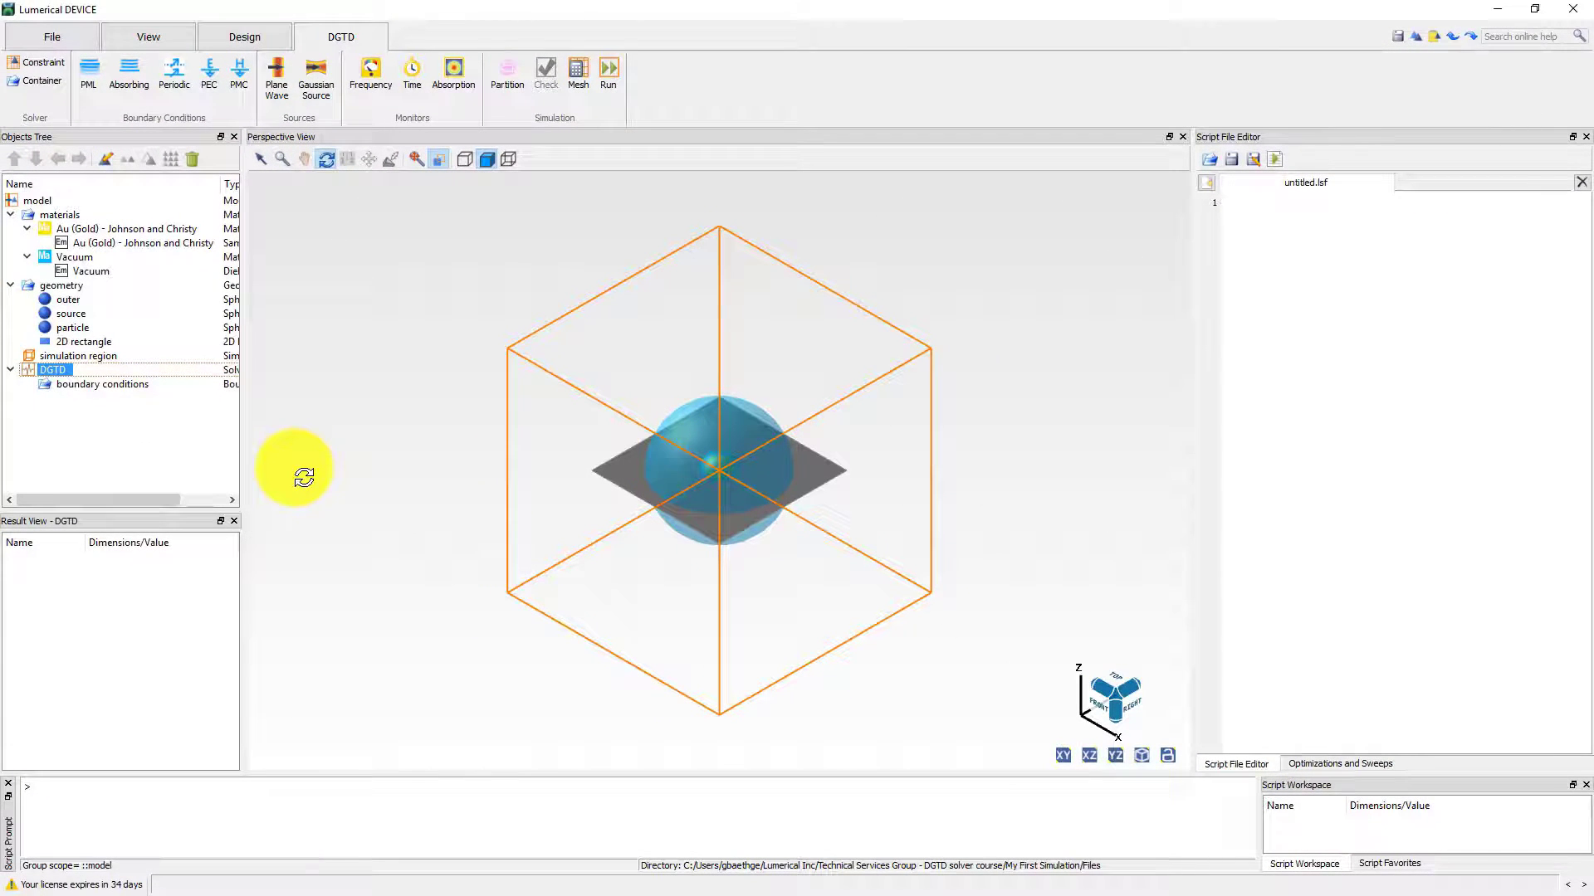
- Partition the simulation region into domains and examine domains 1 to 6 one by one in the model
left_click(512, 69)
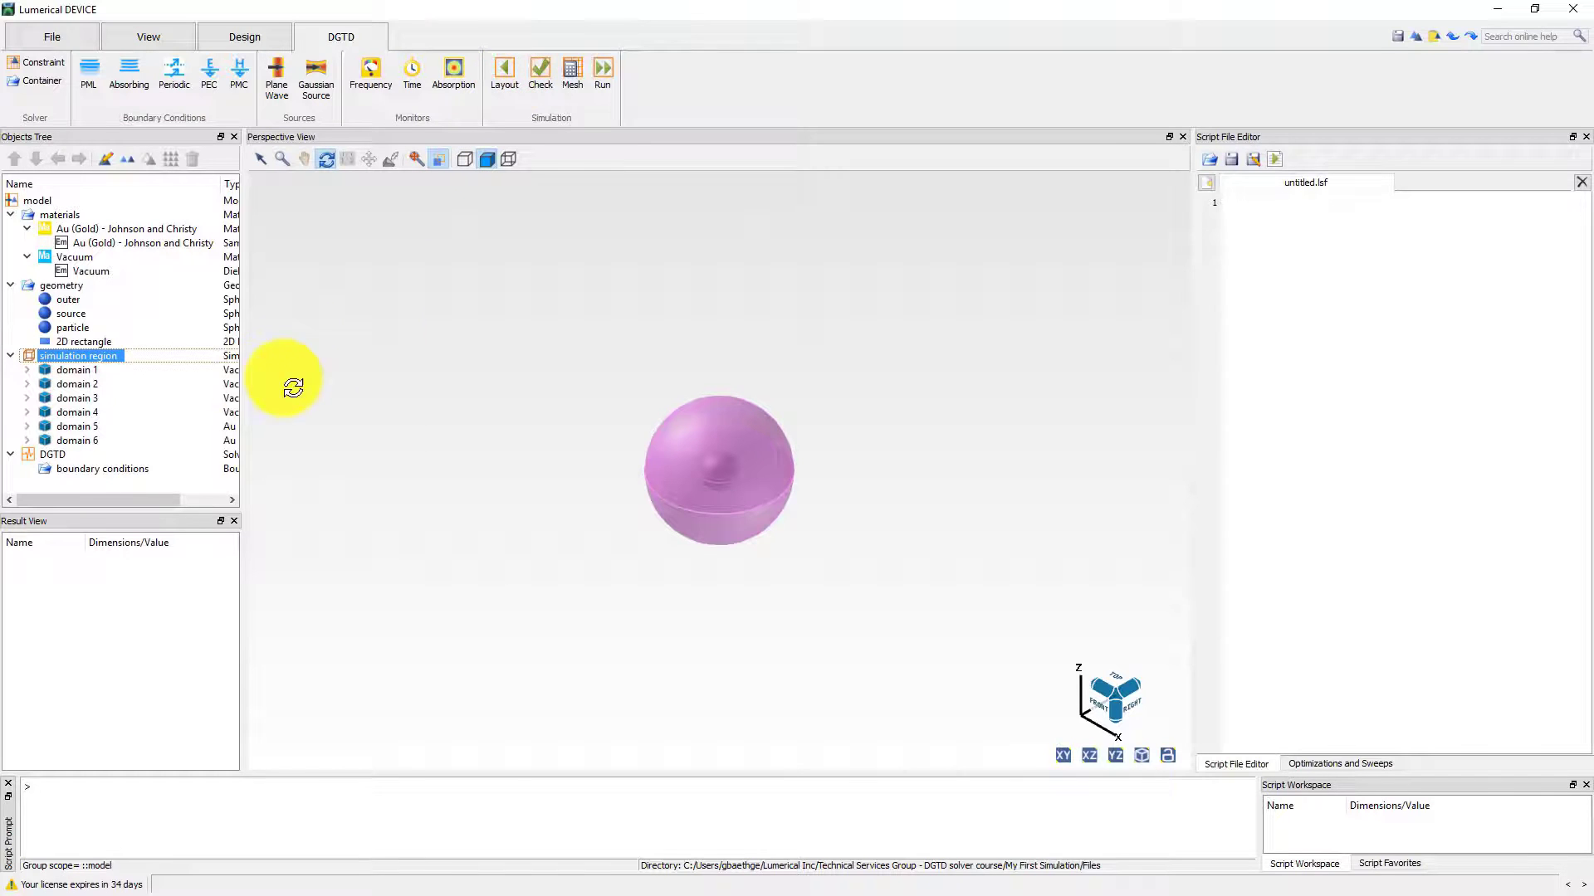
left_click_drag(219, 188, 182, 189)
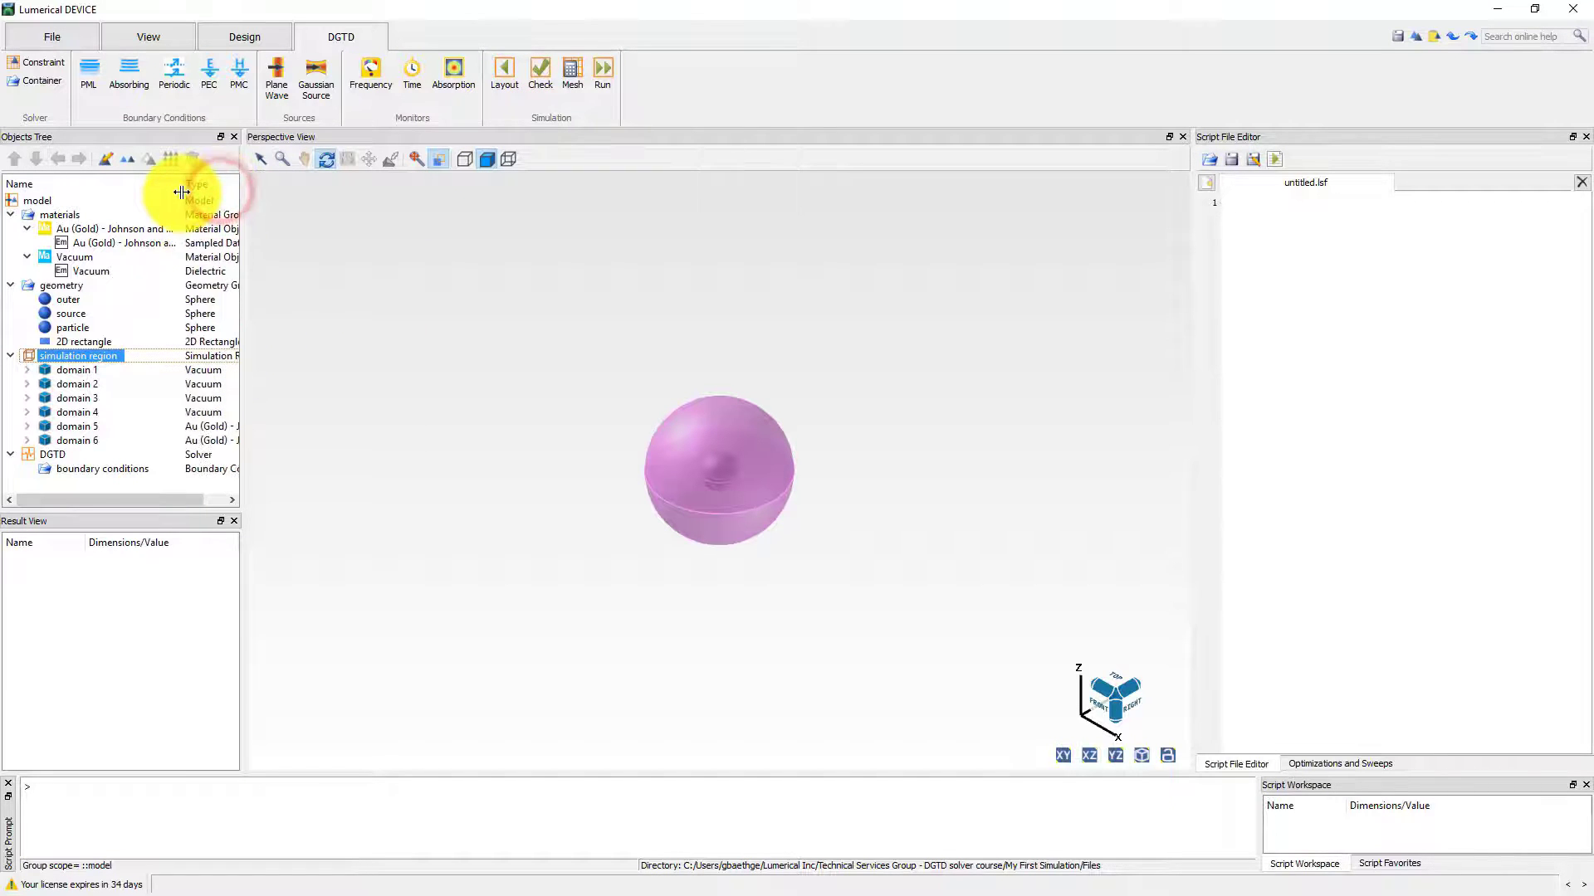
left_click(82, 370)
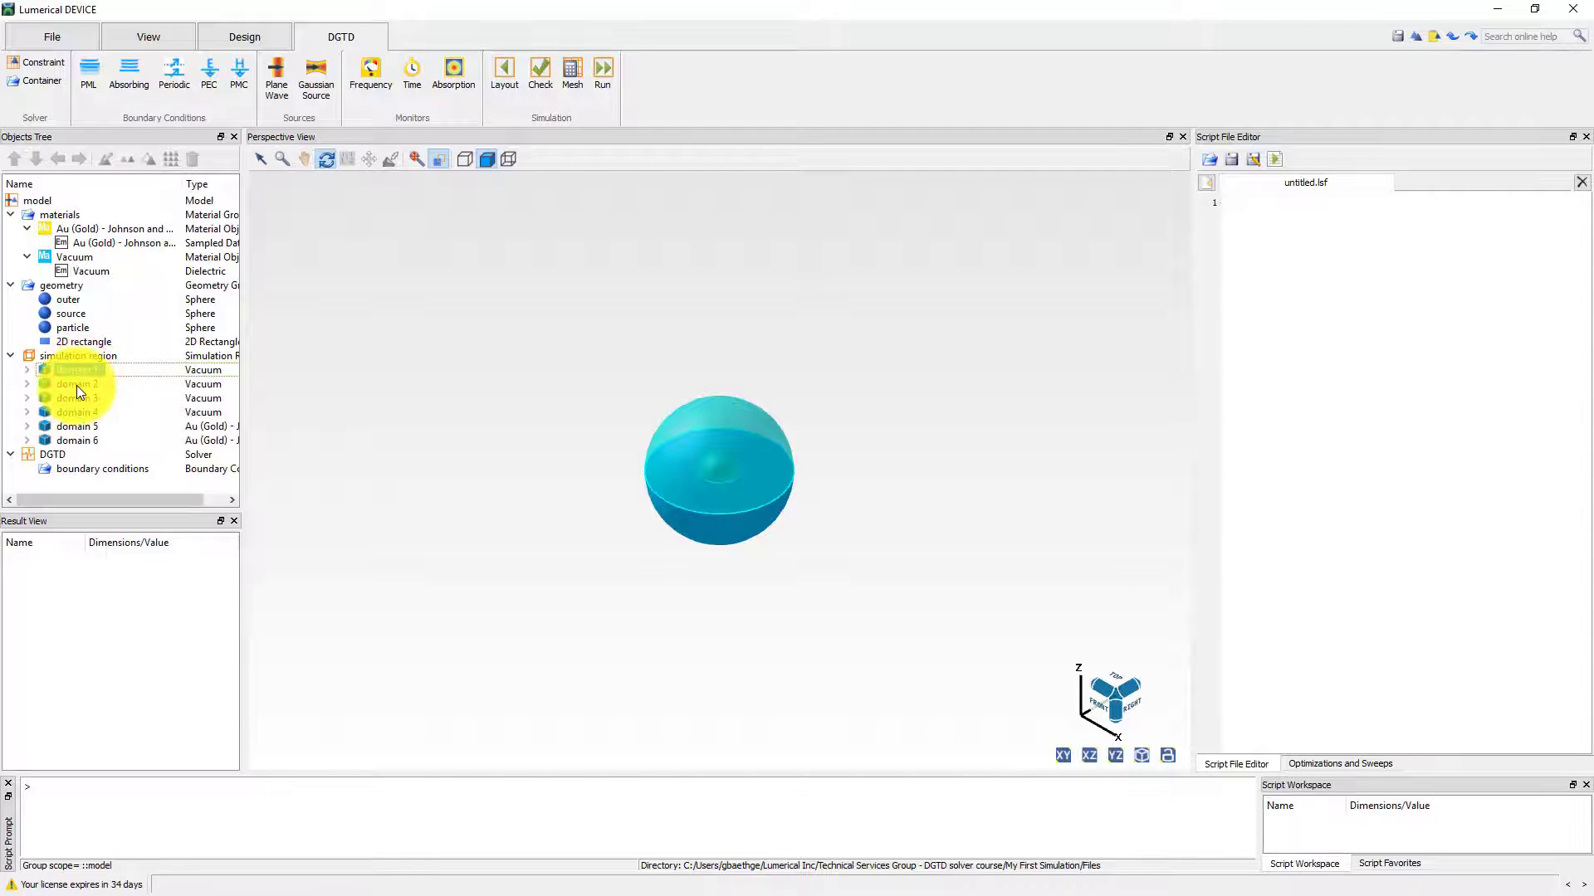
left_click(76, 385)
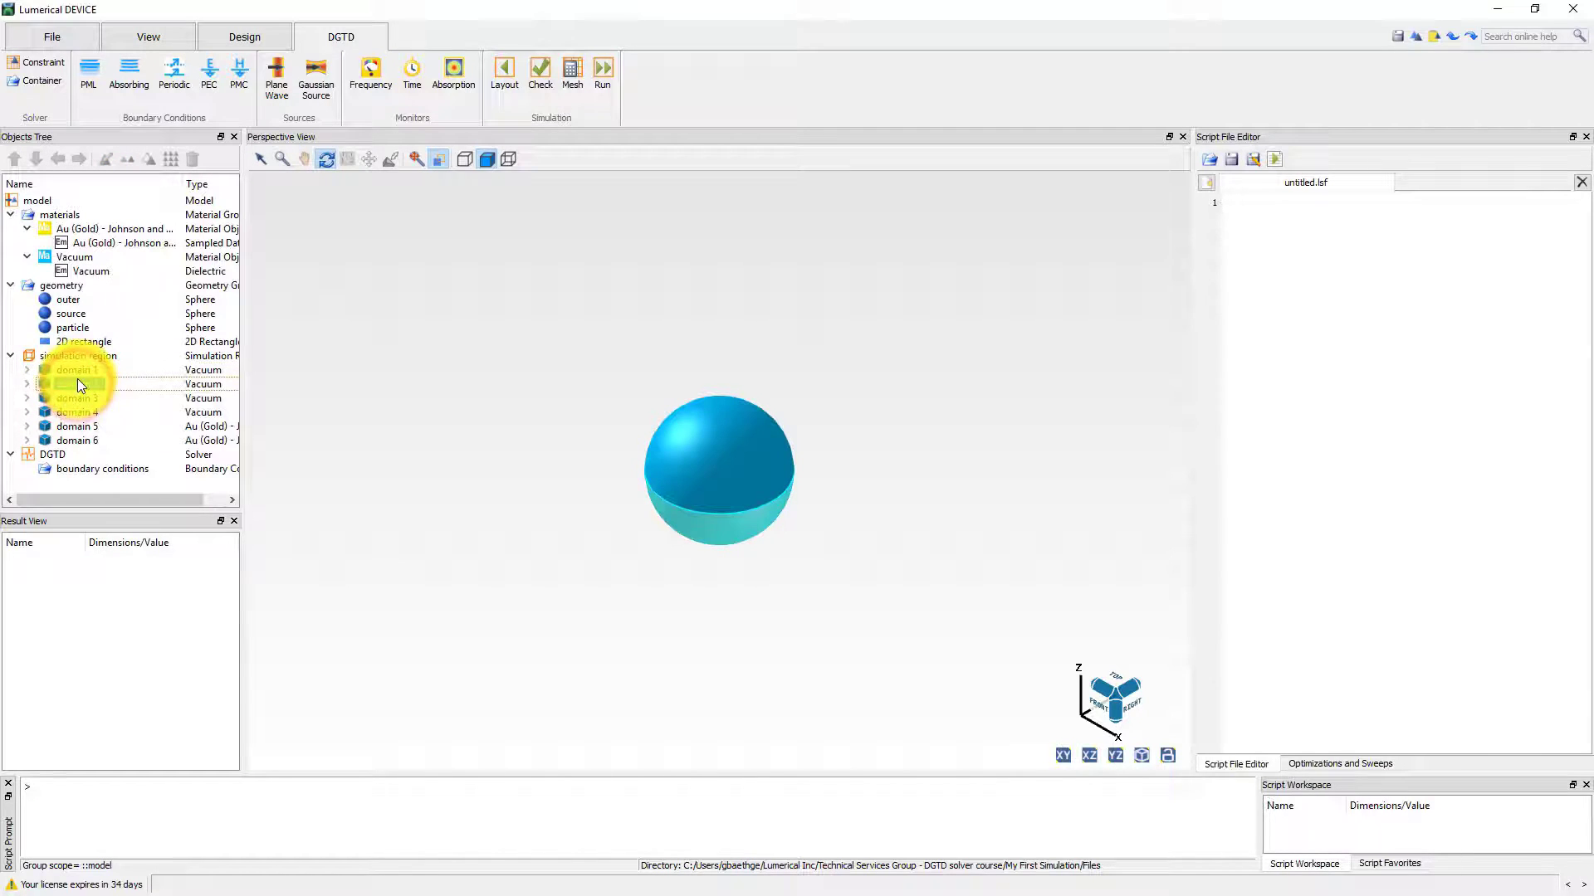
left_click(80, 398)
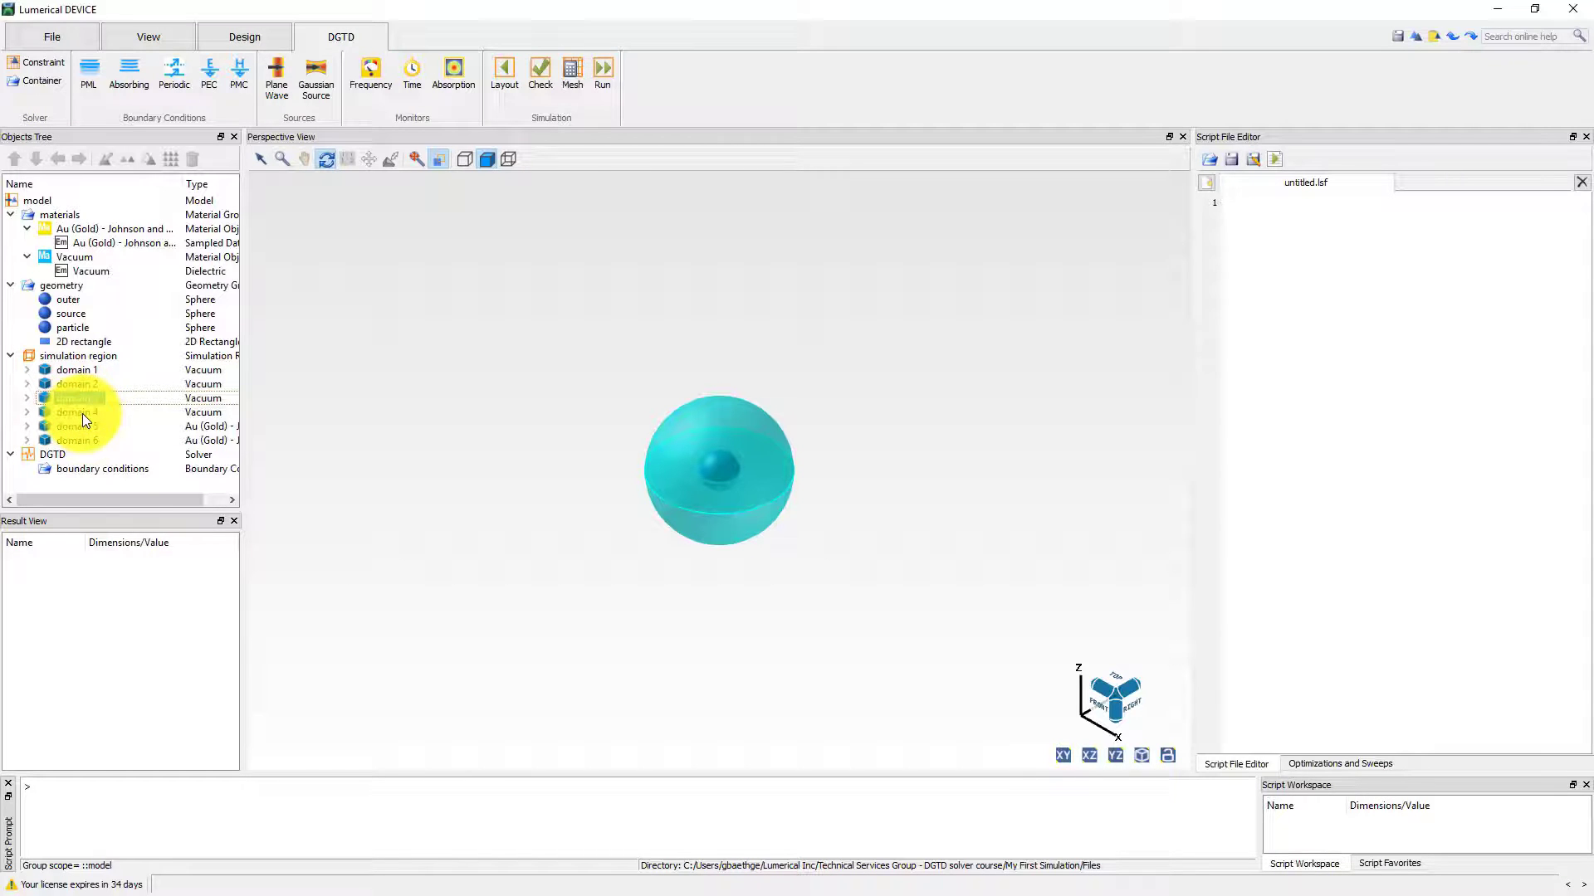
left_click(82, 413)
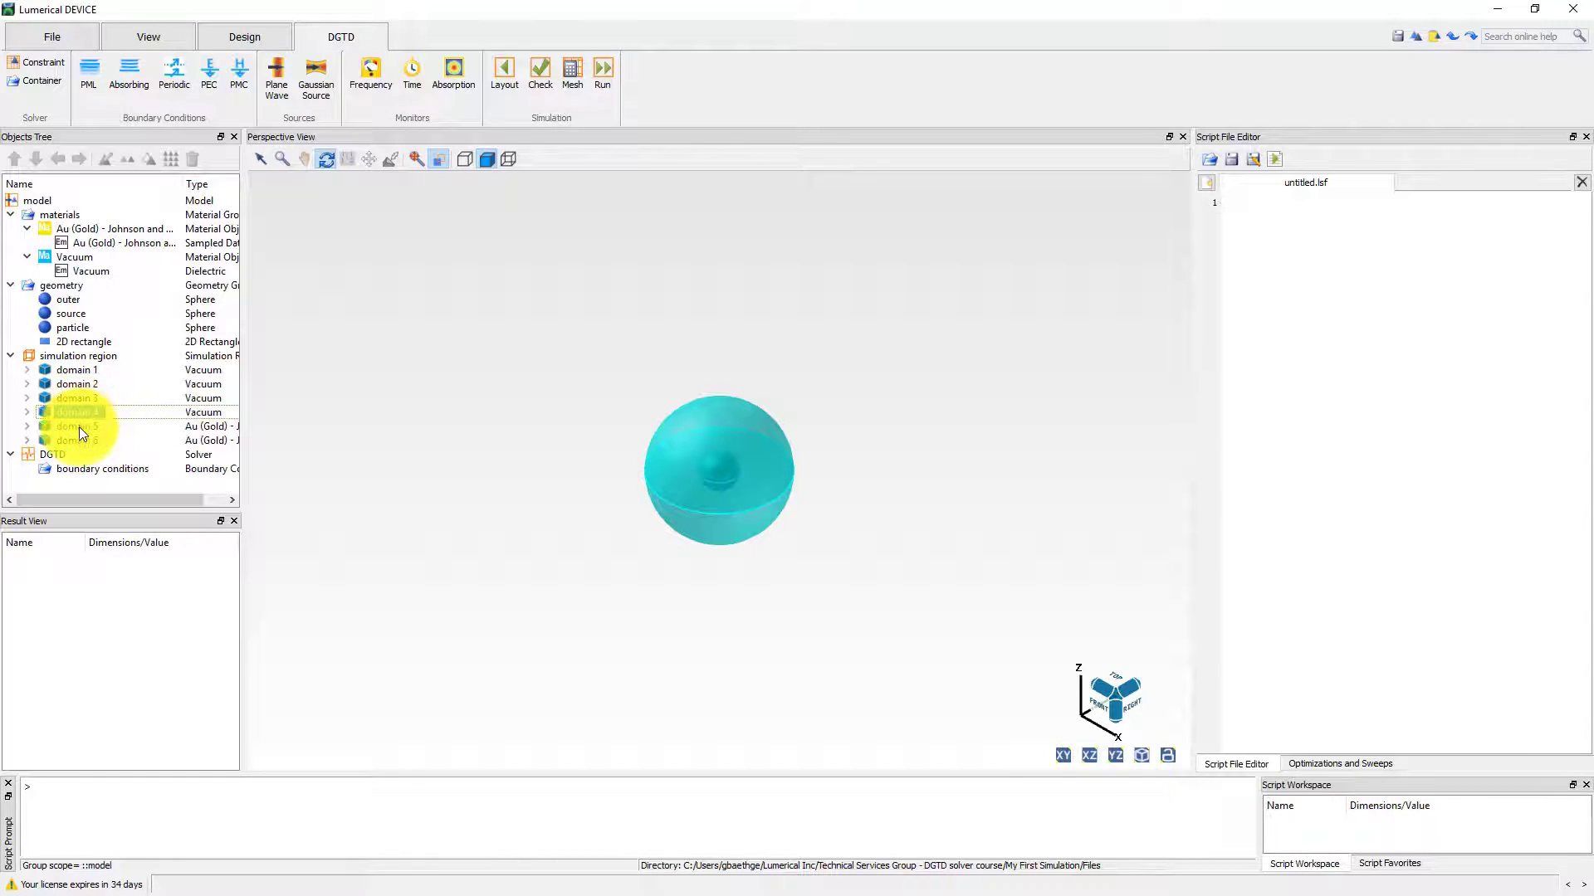
left_click(78, 426)
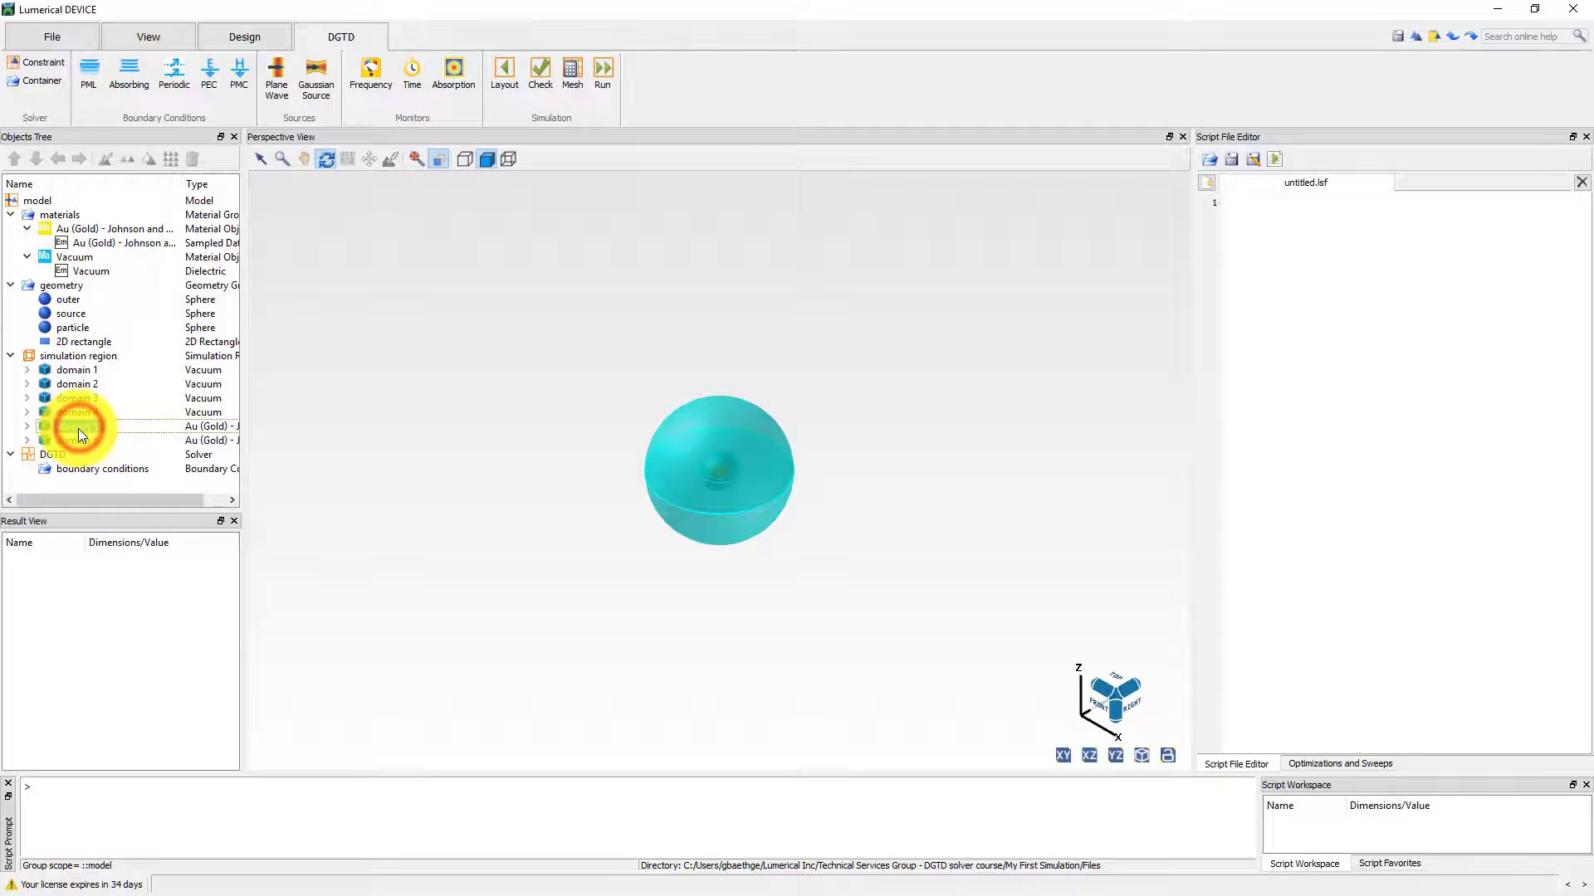
left_click(75, 441)
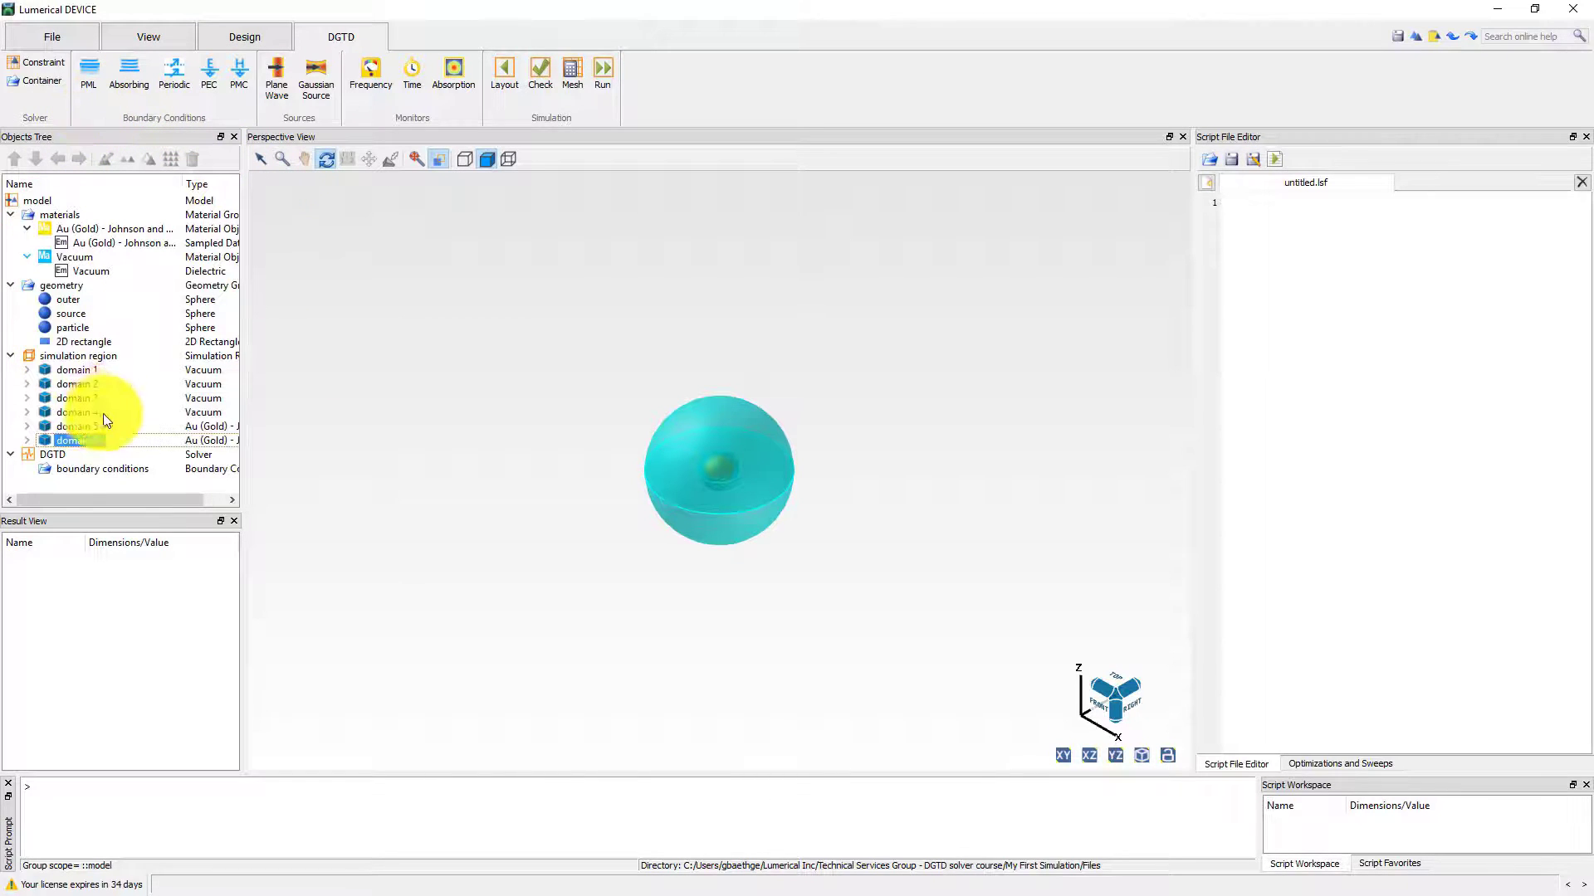
- Add an absorbing boundary condition applied to the solid "outer", limited to its outer surface only
left_click(133, 71)
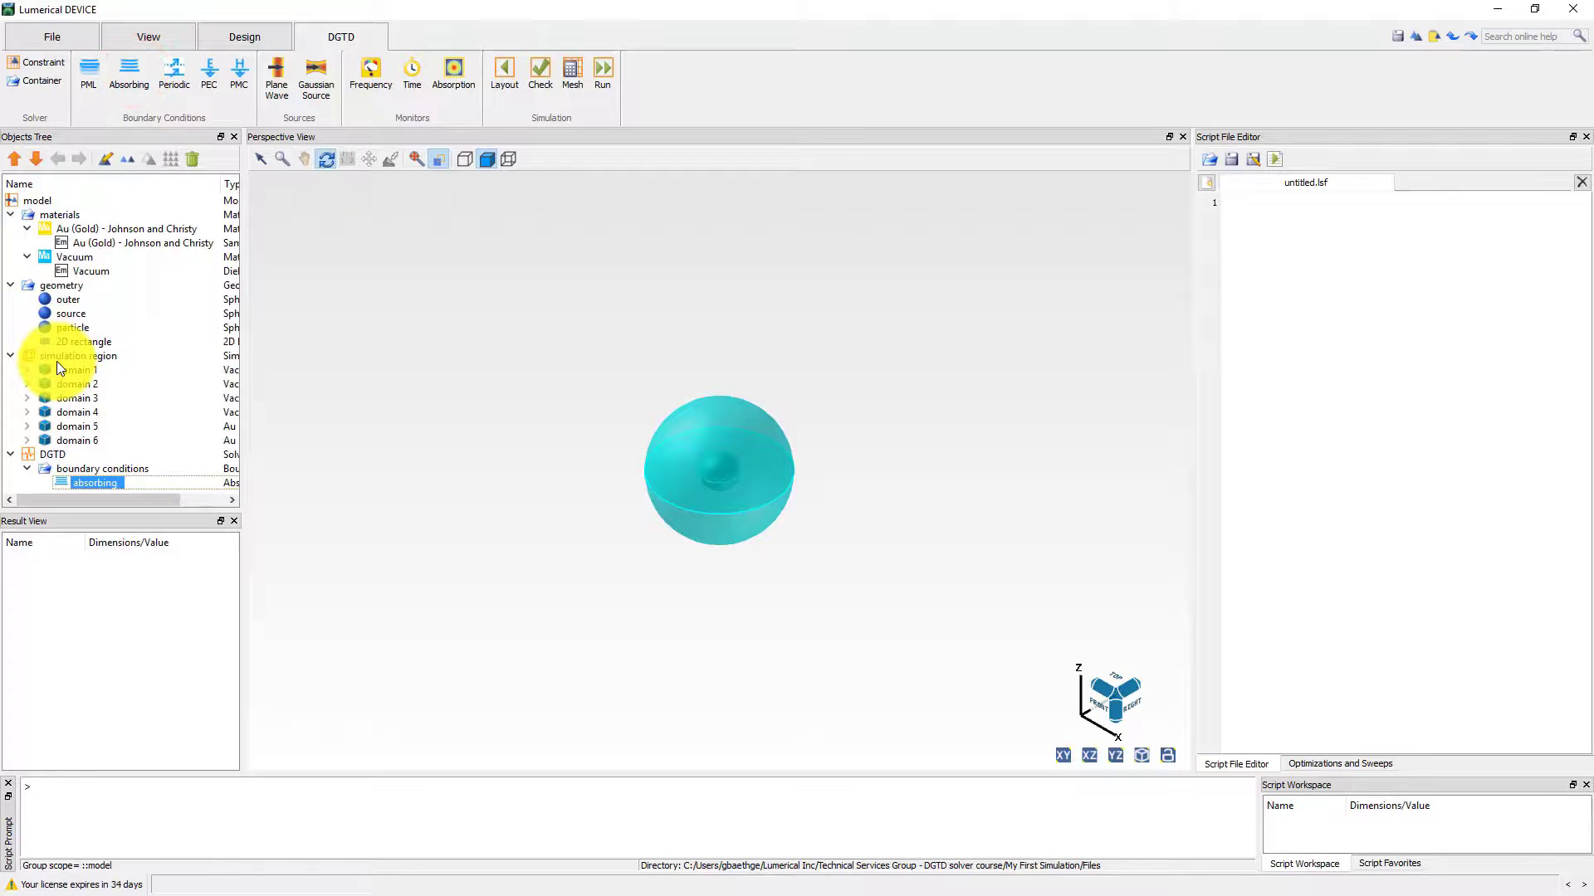
key("e")
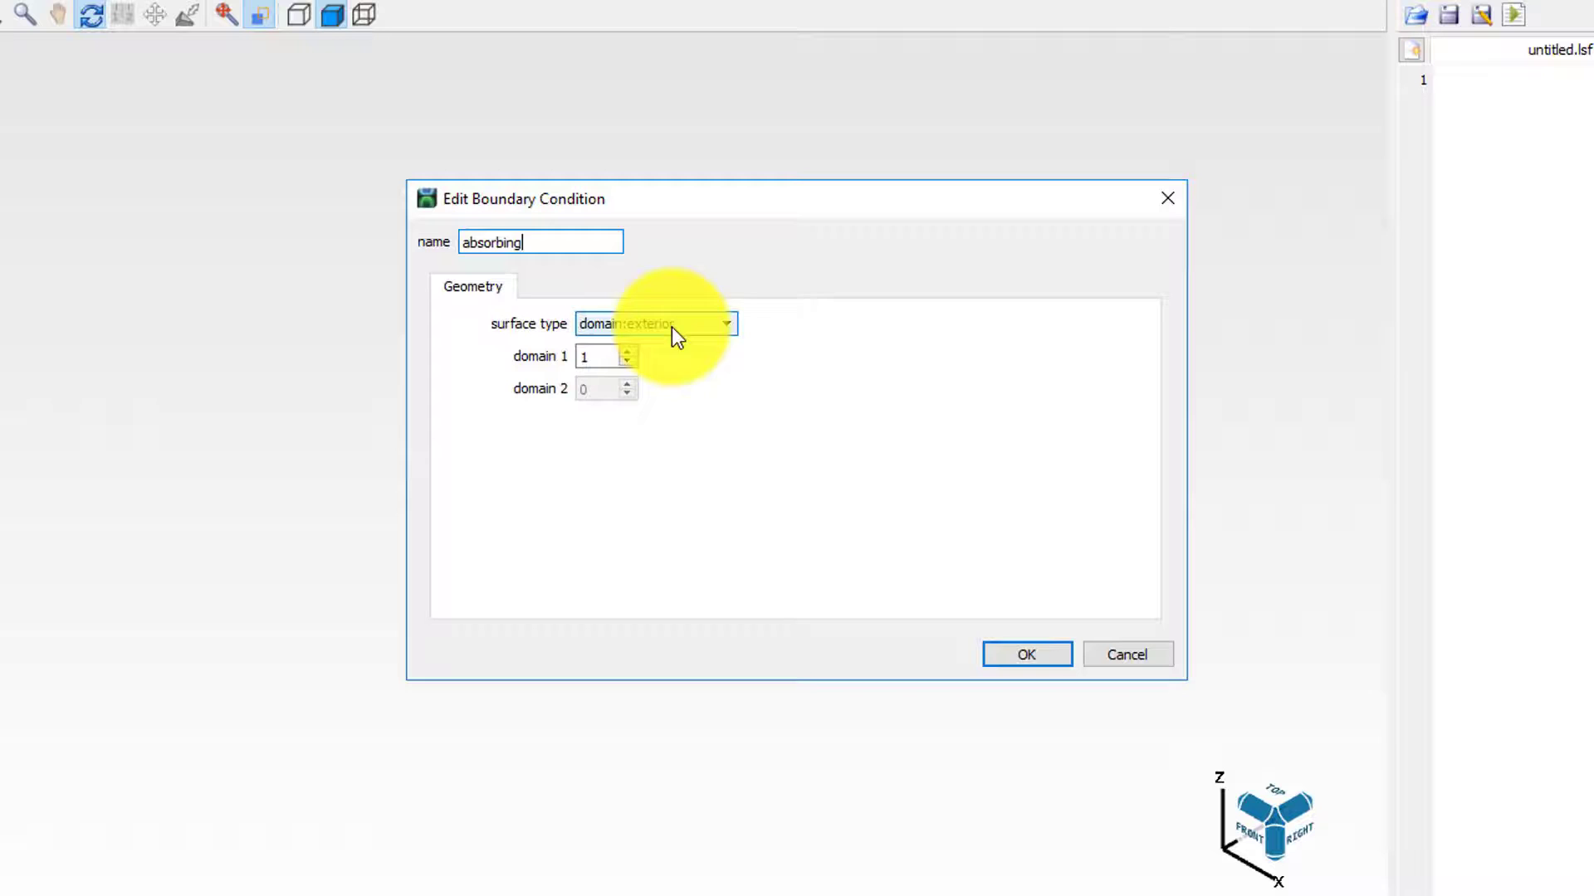
left_click(711, 317)
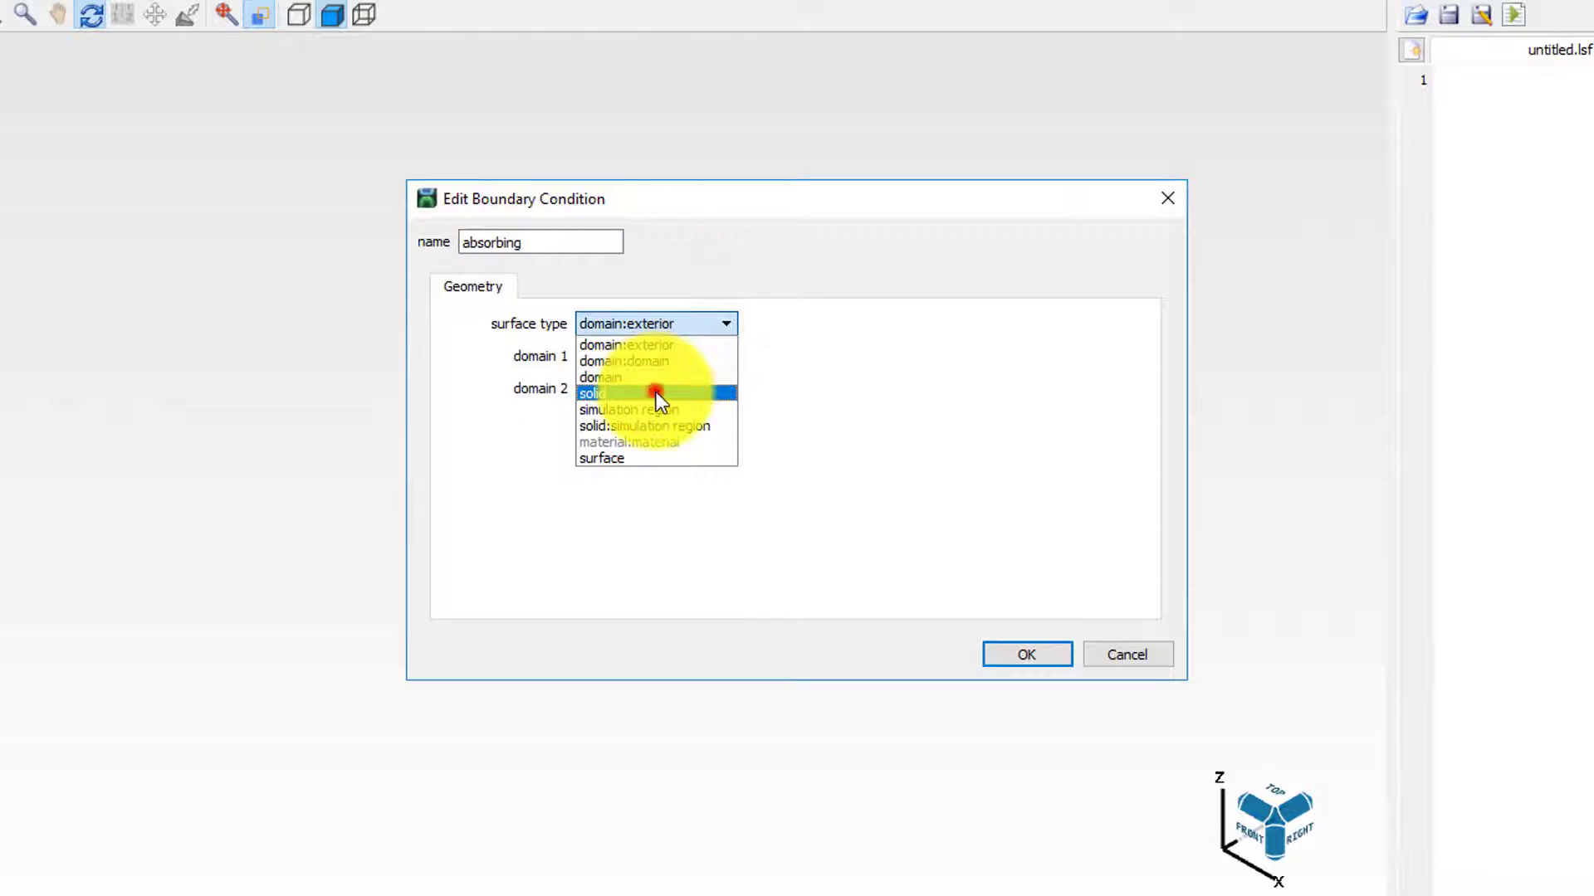
left_click(655, 392)
left_click(654, 358)
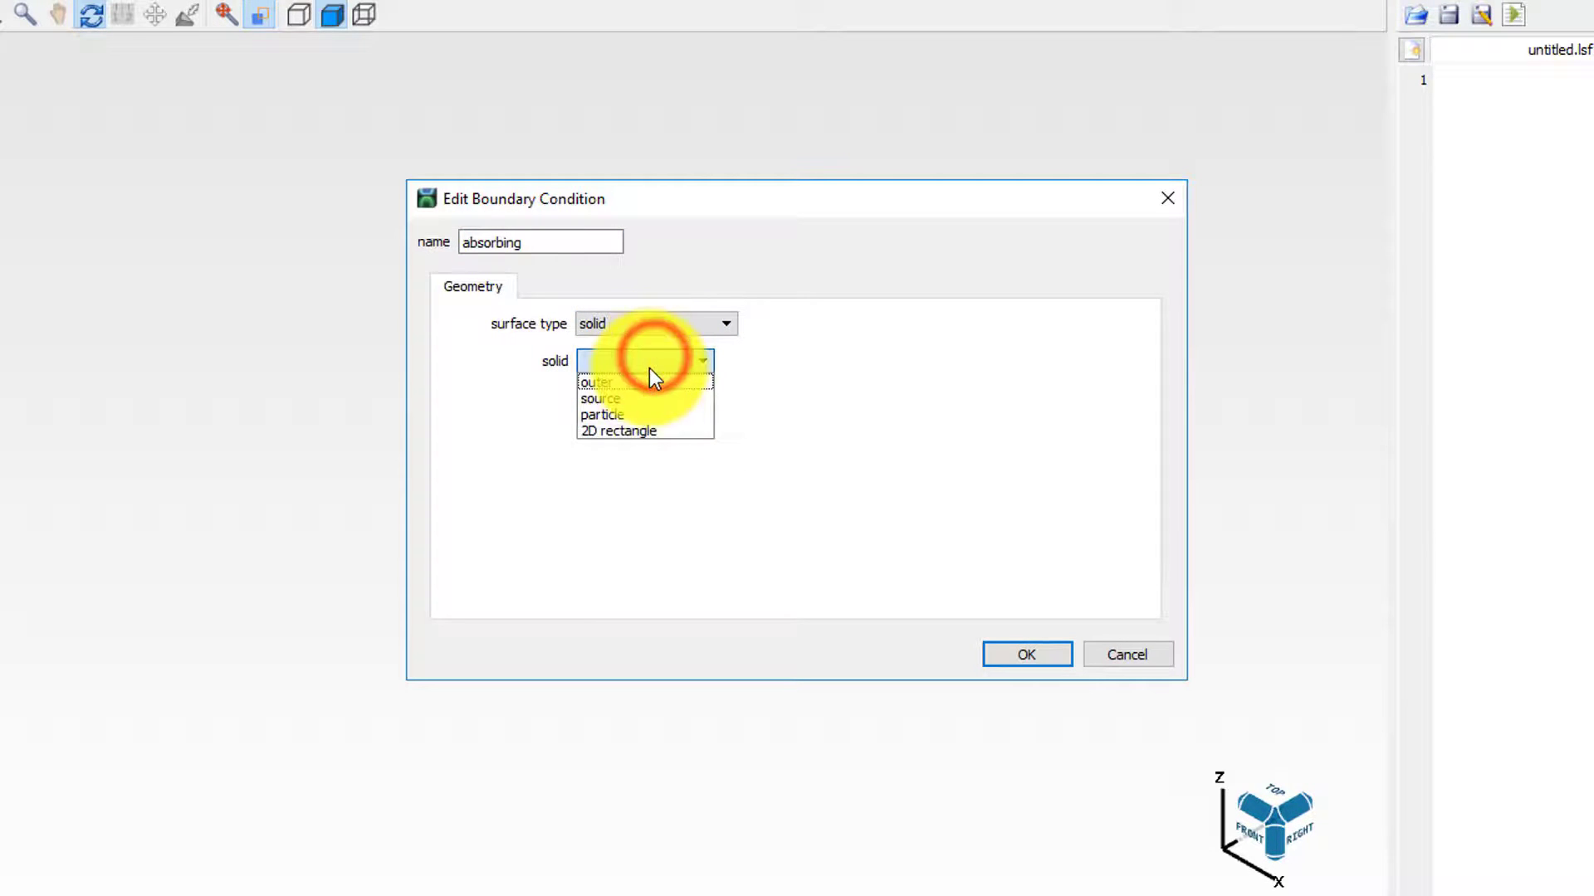
left_click(647, 382)
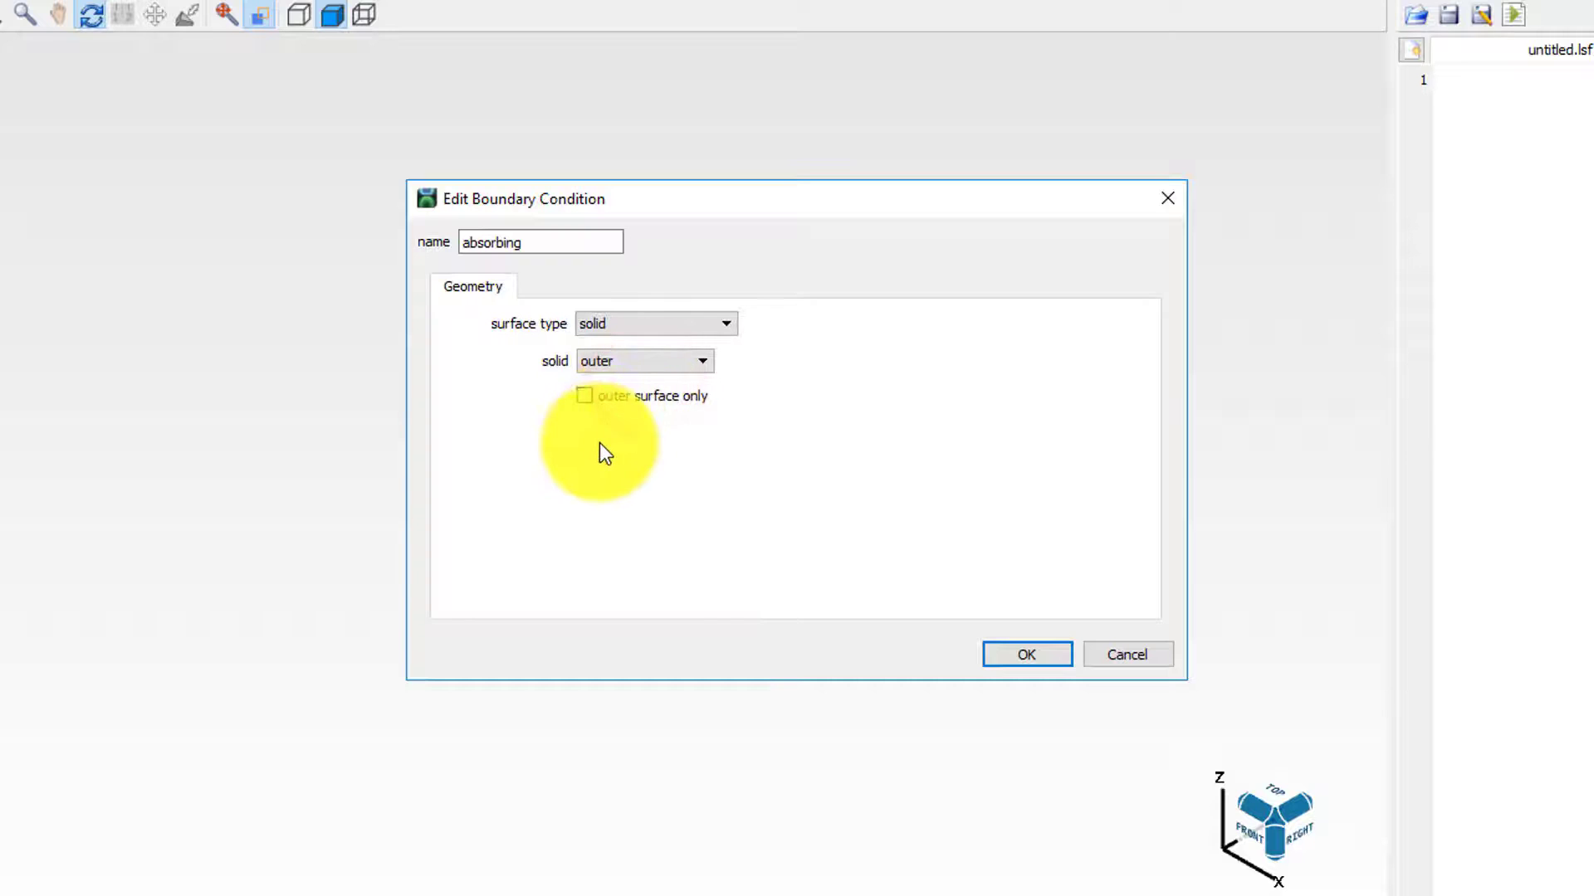
left_click(585, 397)
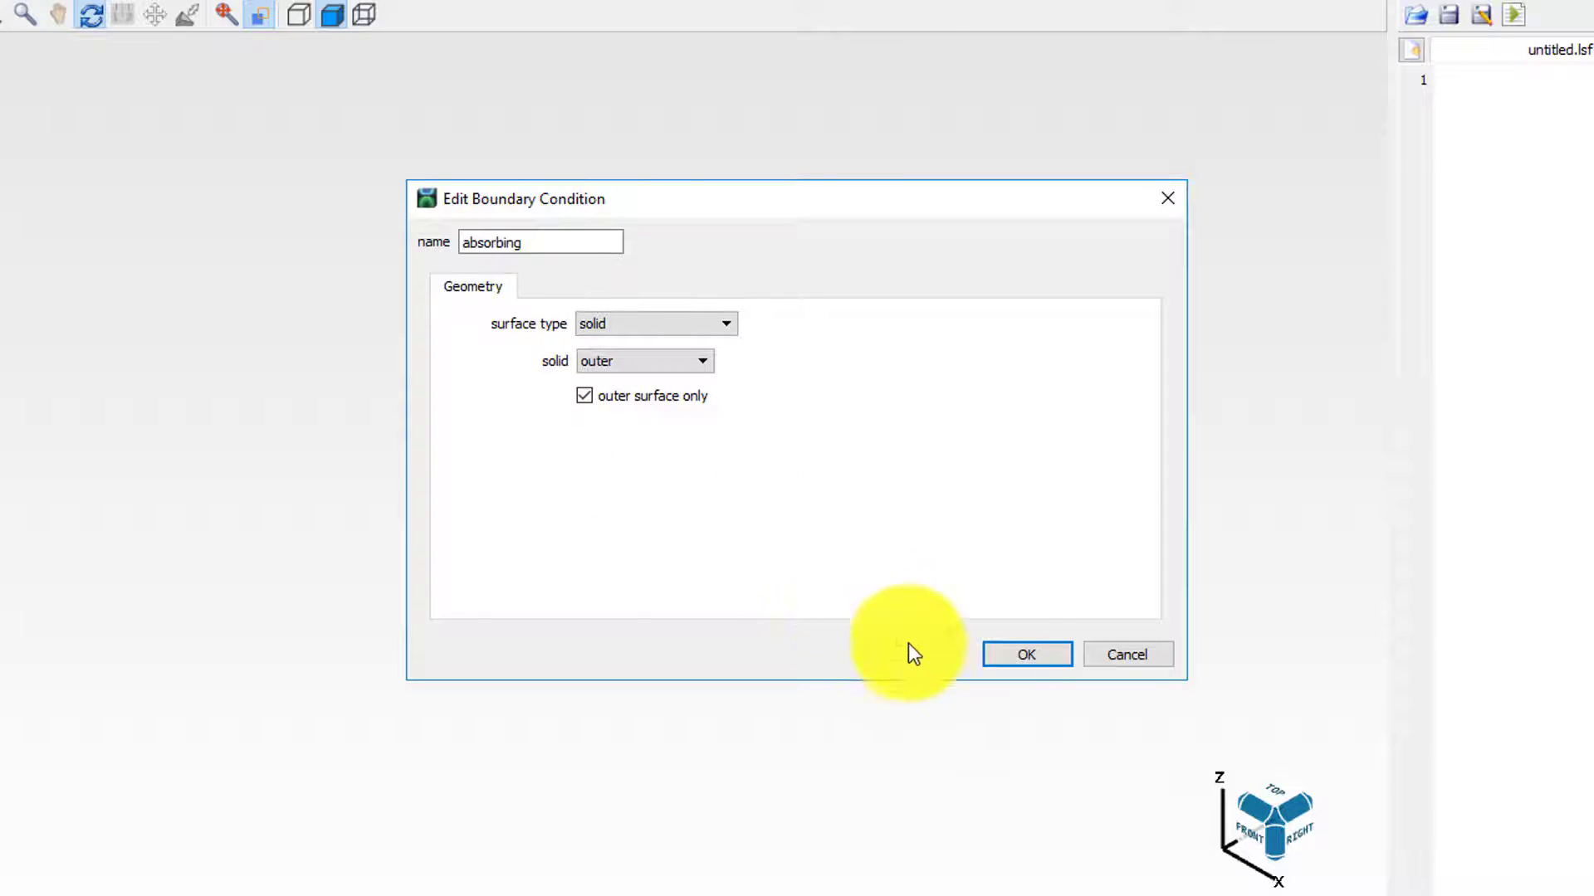
left_click(1013, 656)
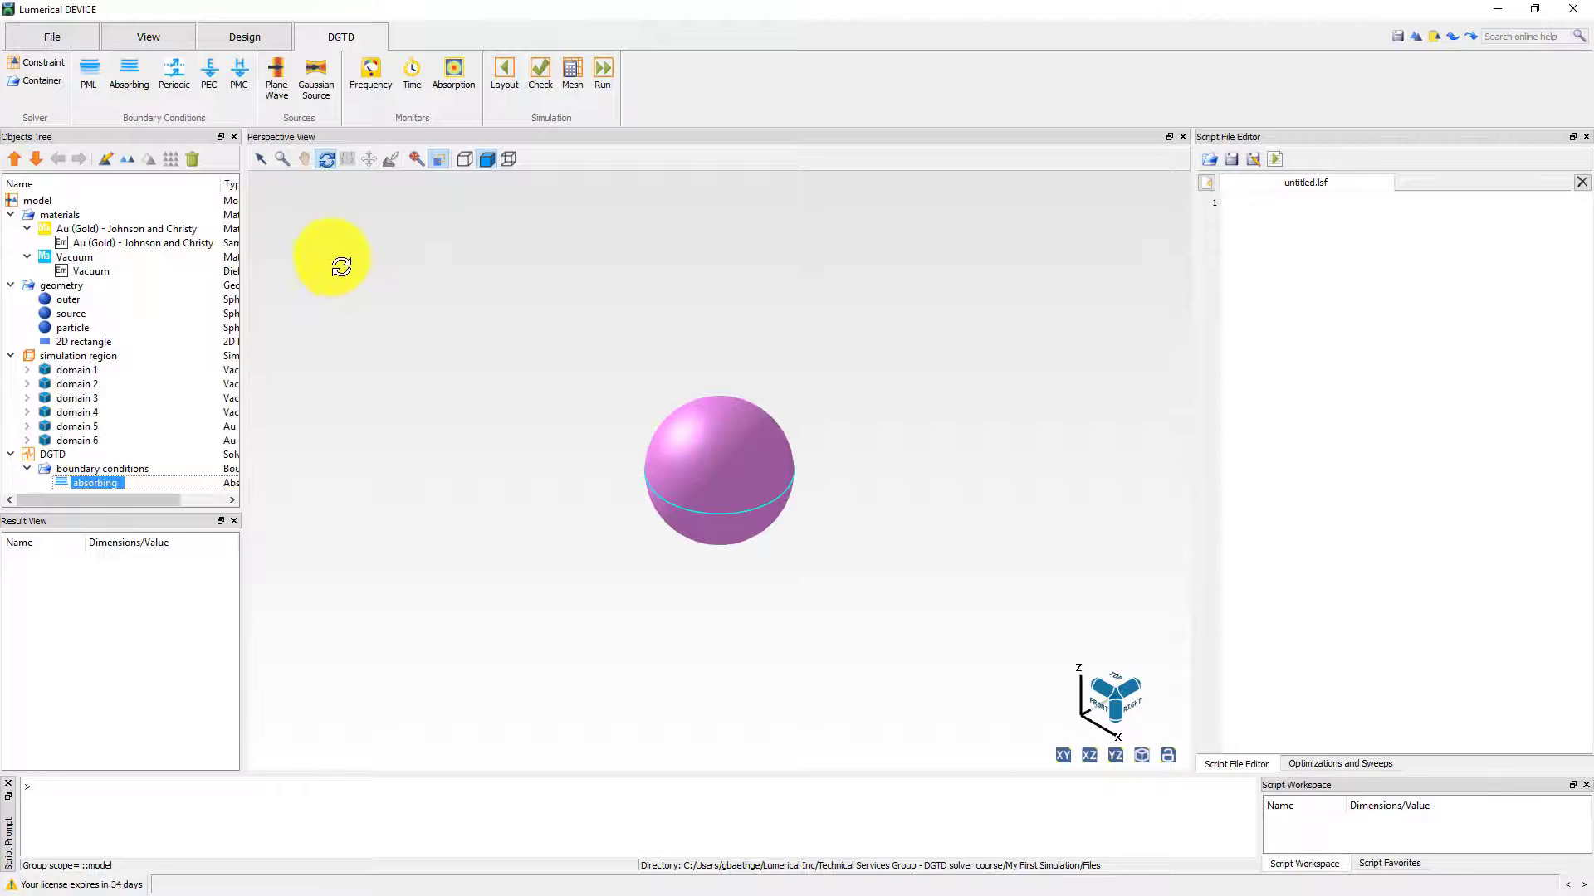
- Add a plane wave source and assign it to the solid "source", outer surface only
left_click(279, 80)
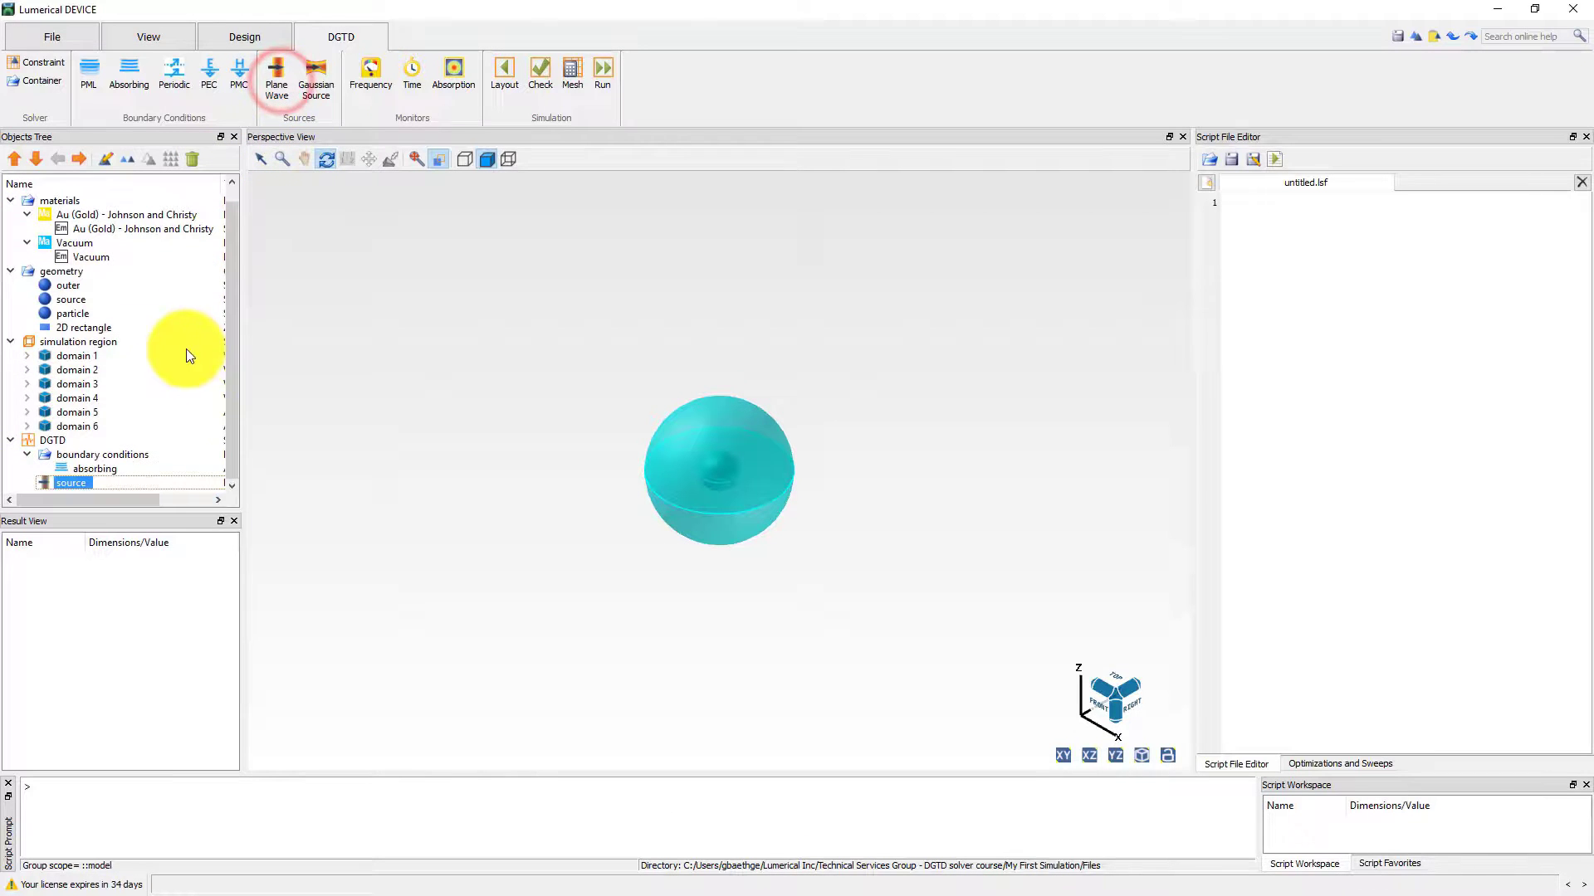
double_click(4, 430)
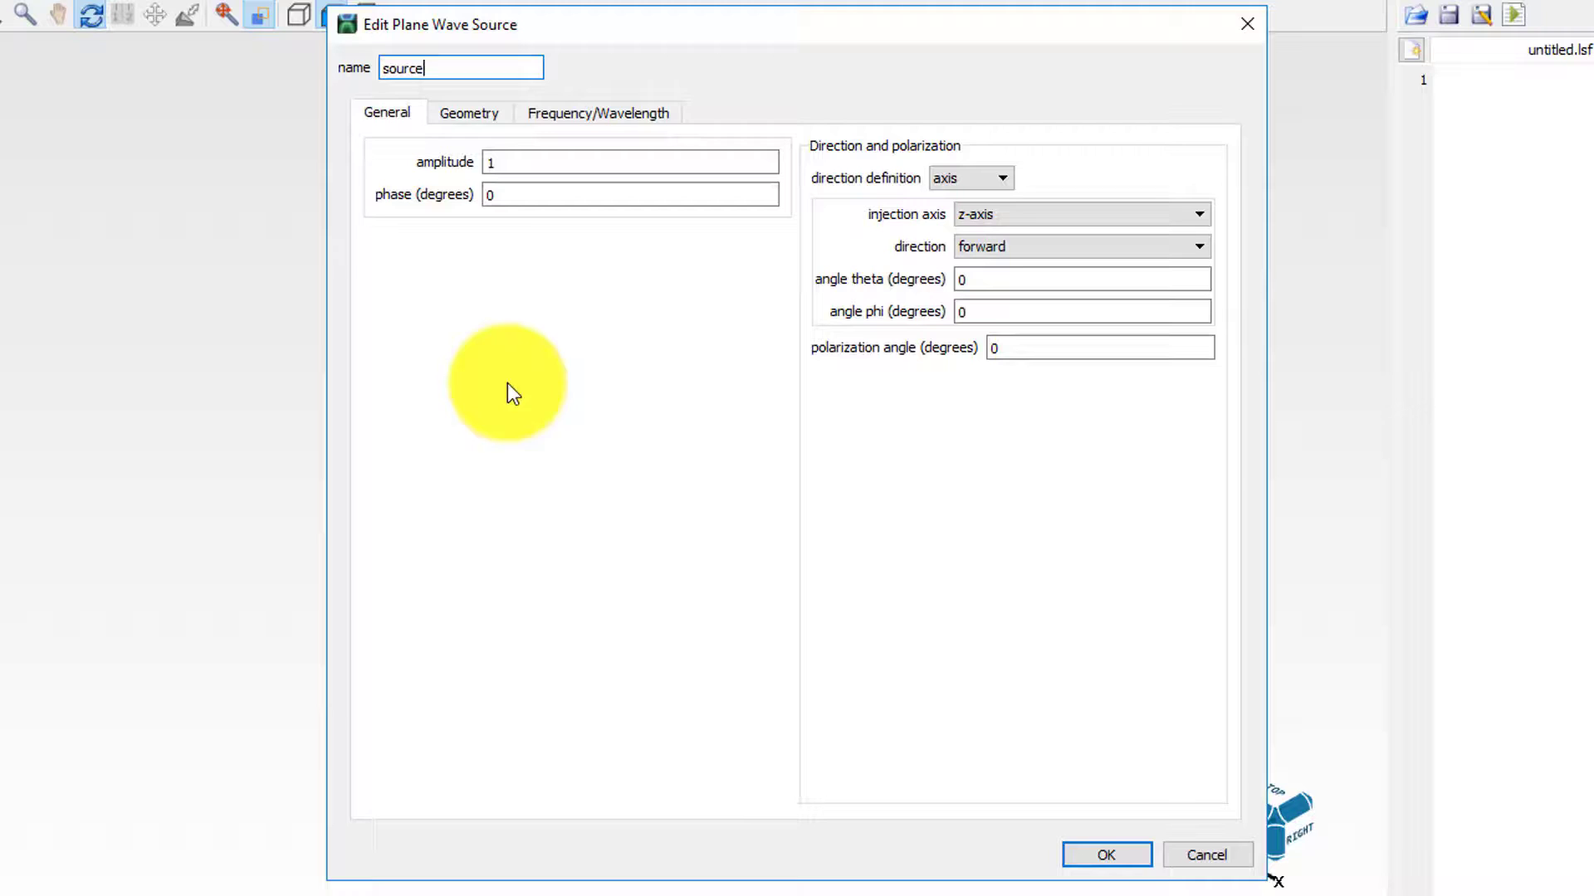
left_click(466, 116)
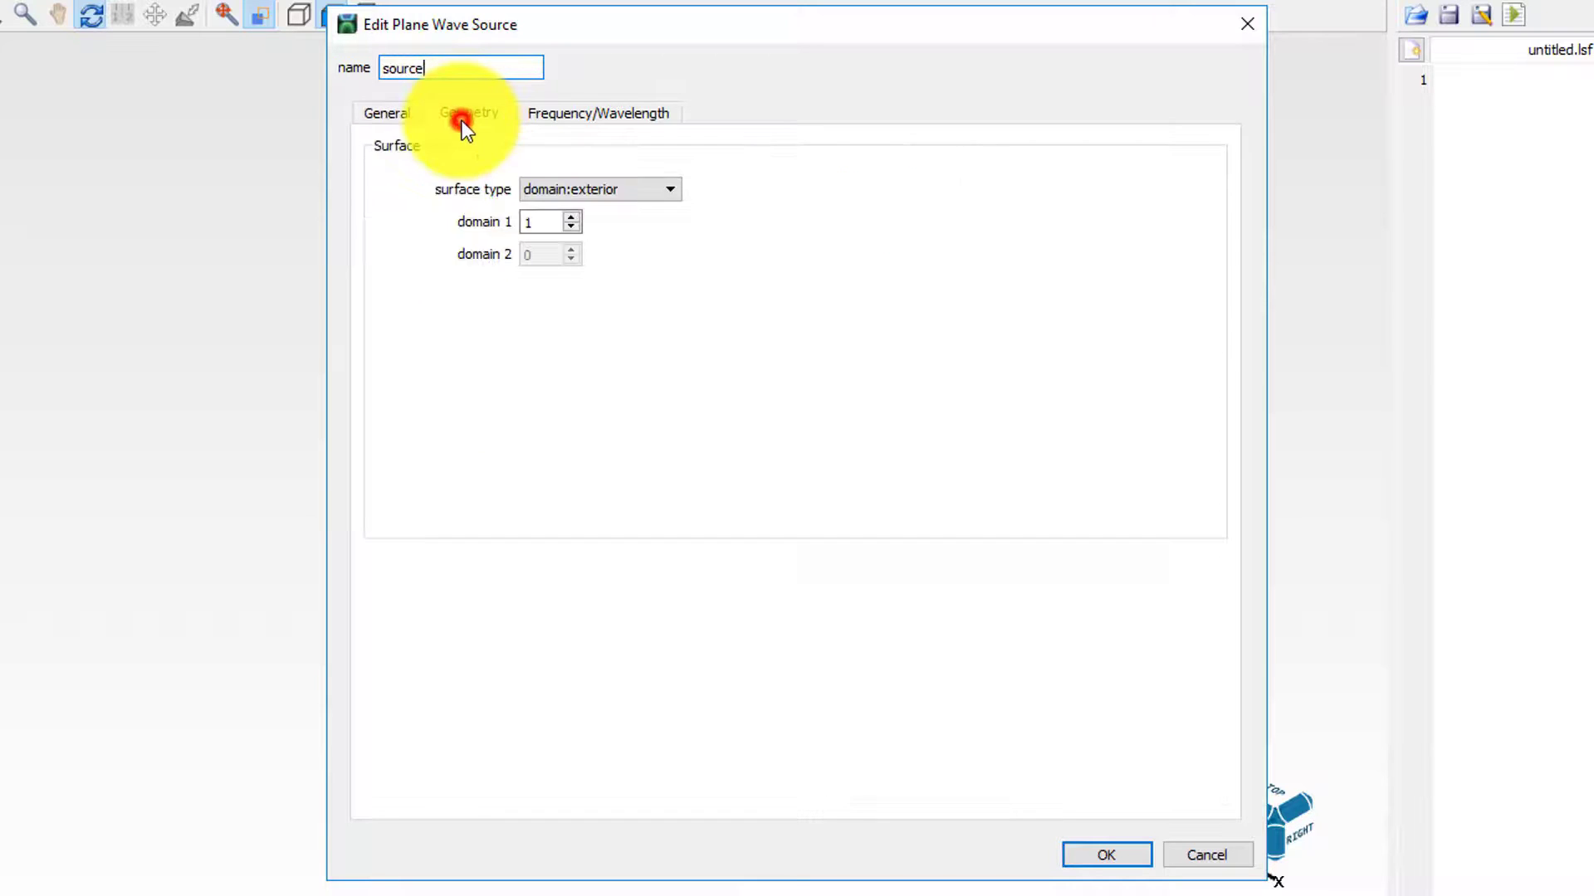
left_click(654, 188)
left_click(604, 257)
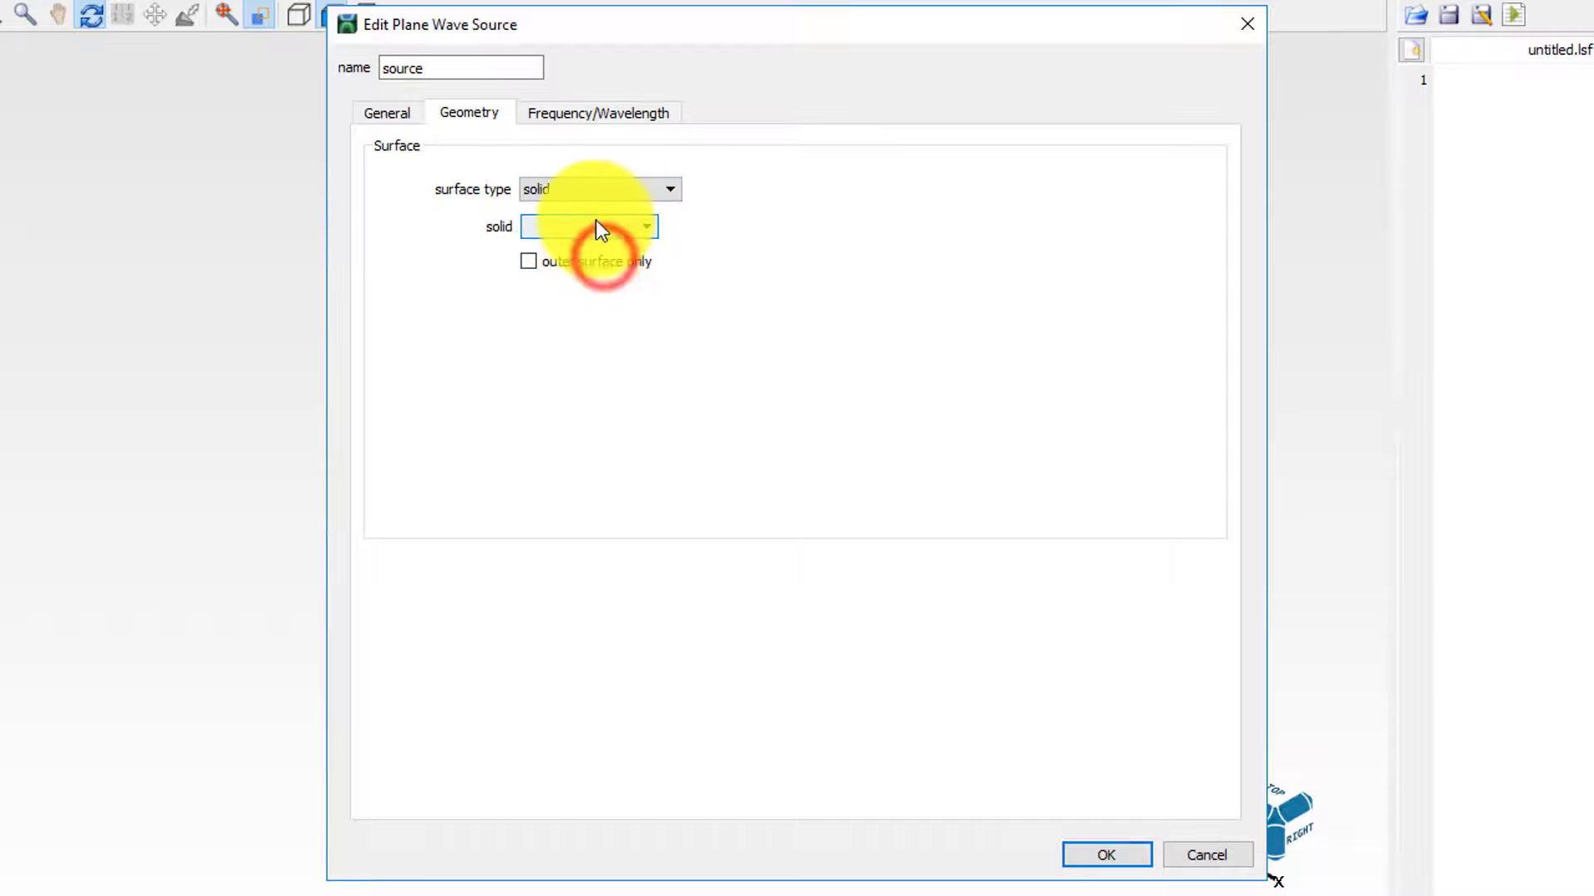
left_click(596, 225)
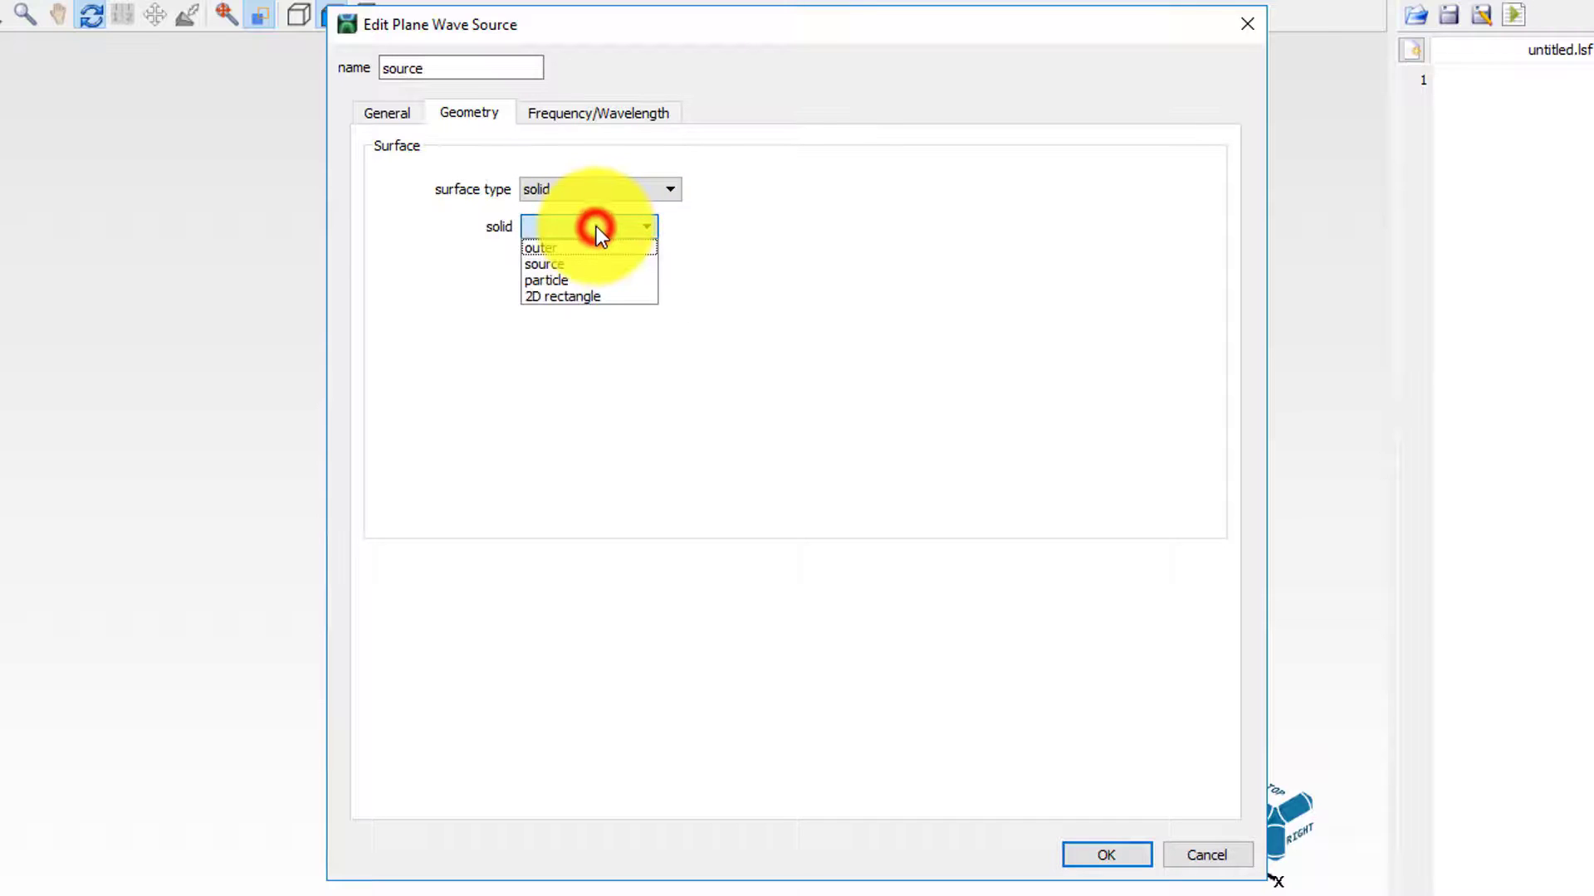
left_click(564, 265)
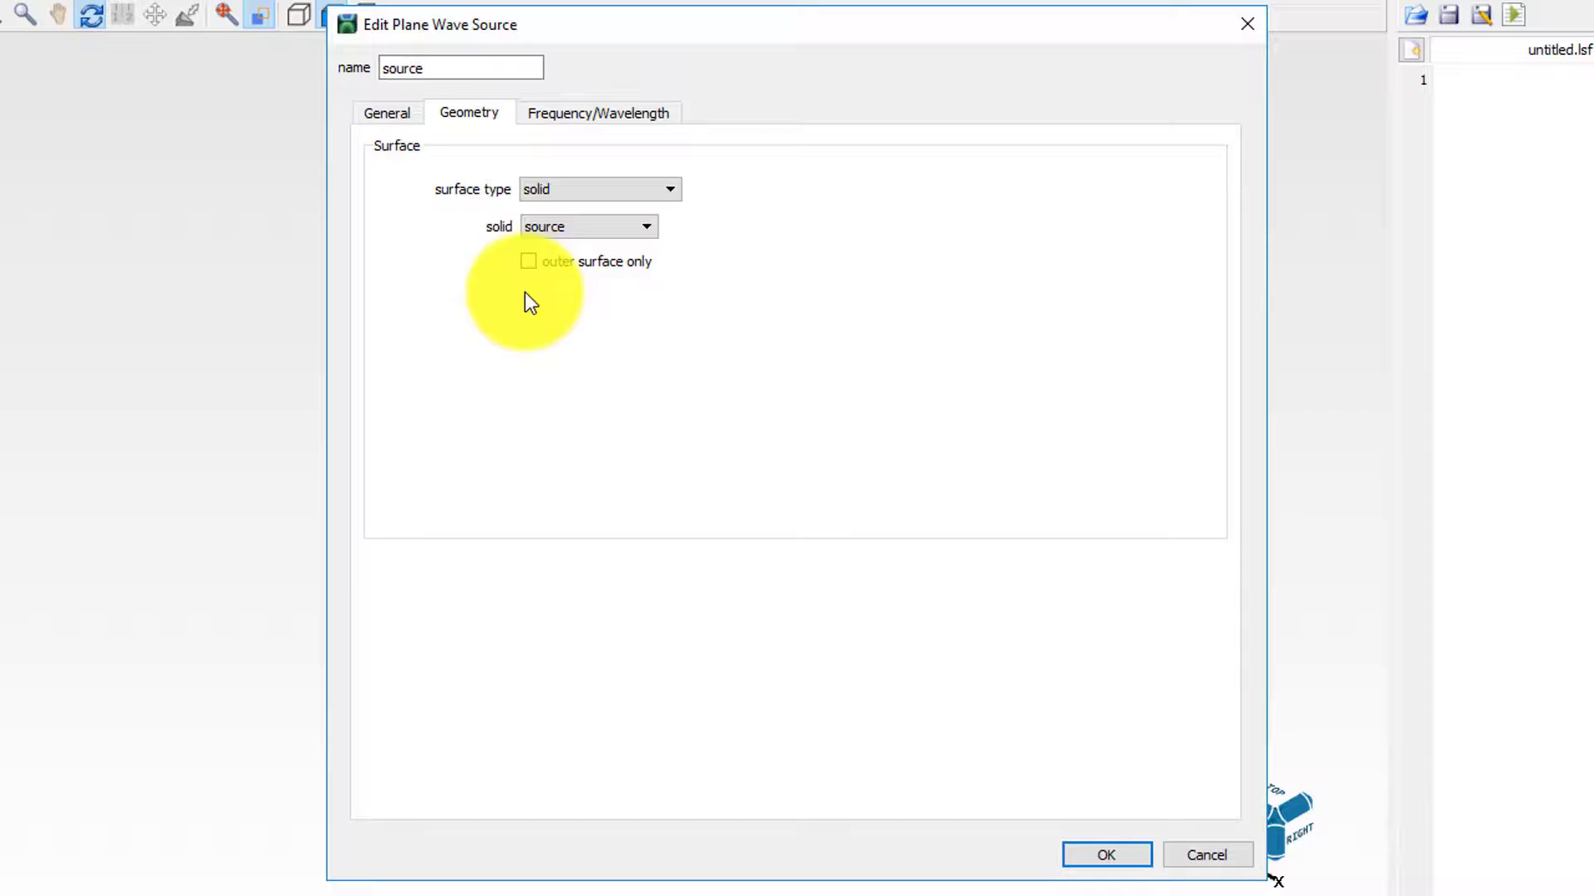
left_click(529, 263)
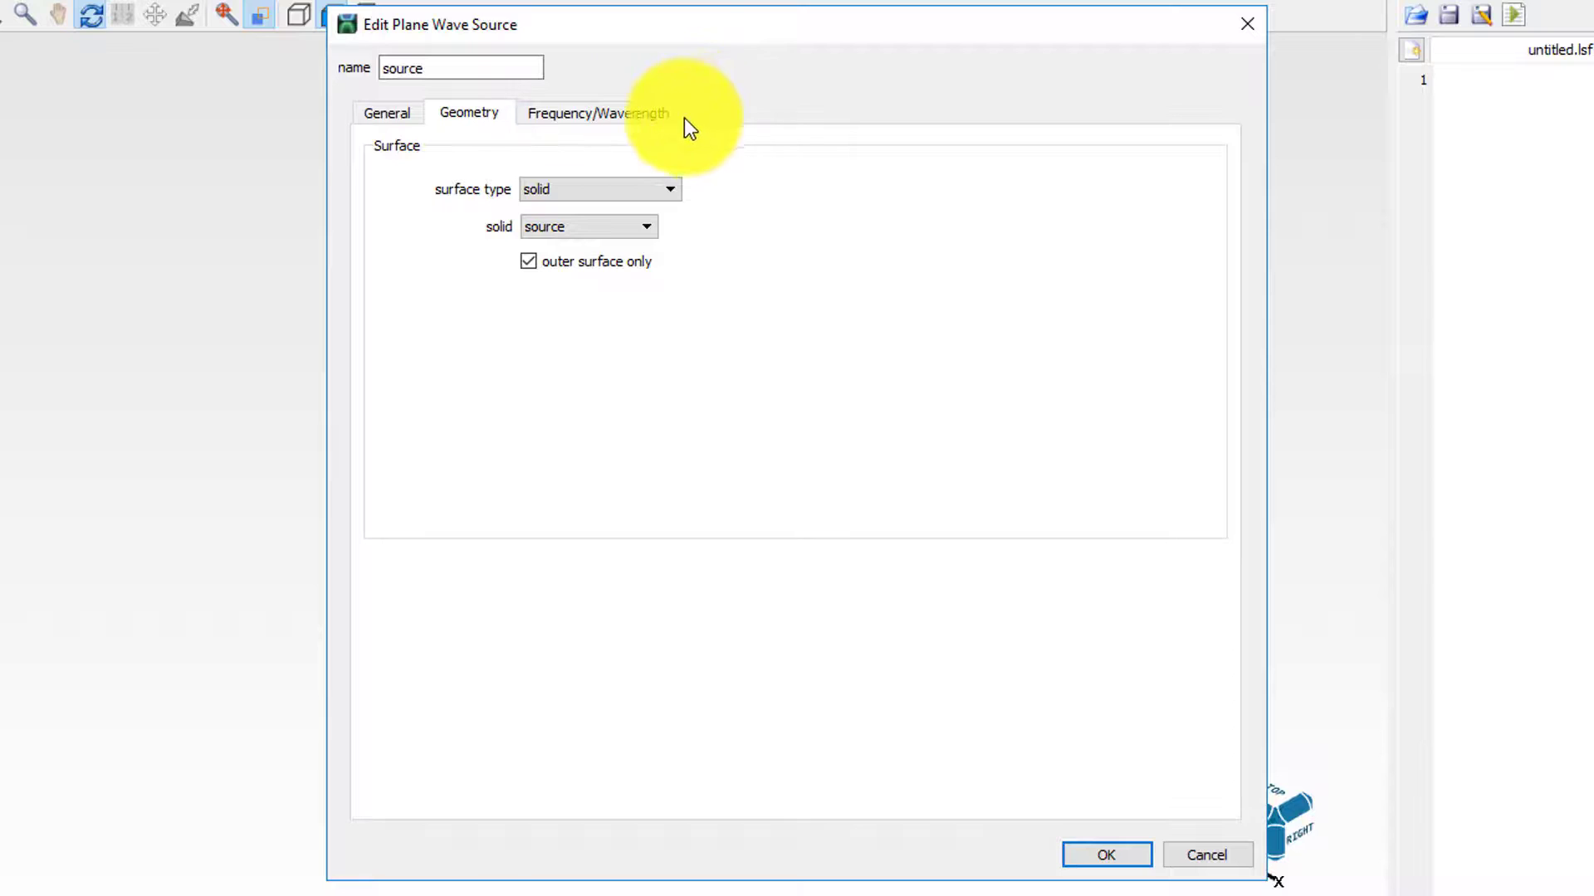
- Set the plane wave's wavelength range from 0.3 to 1.1 µm and apply the source settings
left_click(584, 111)
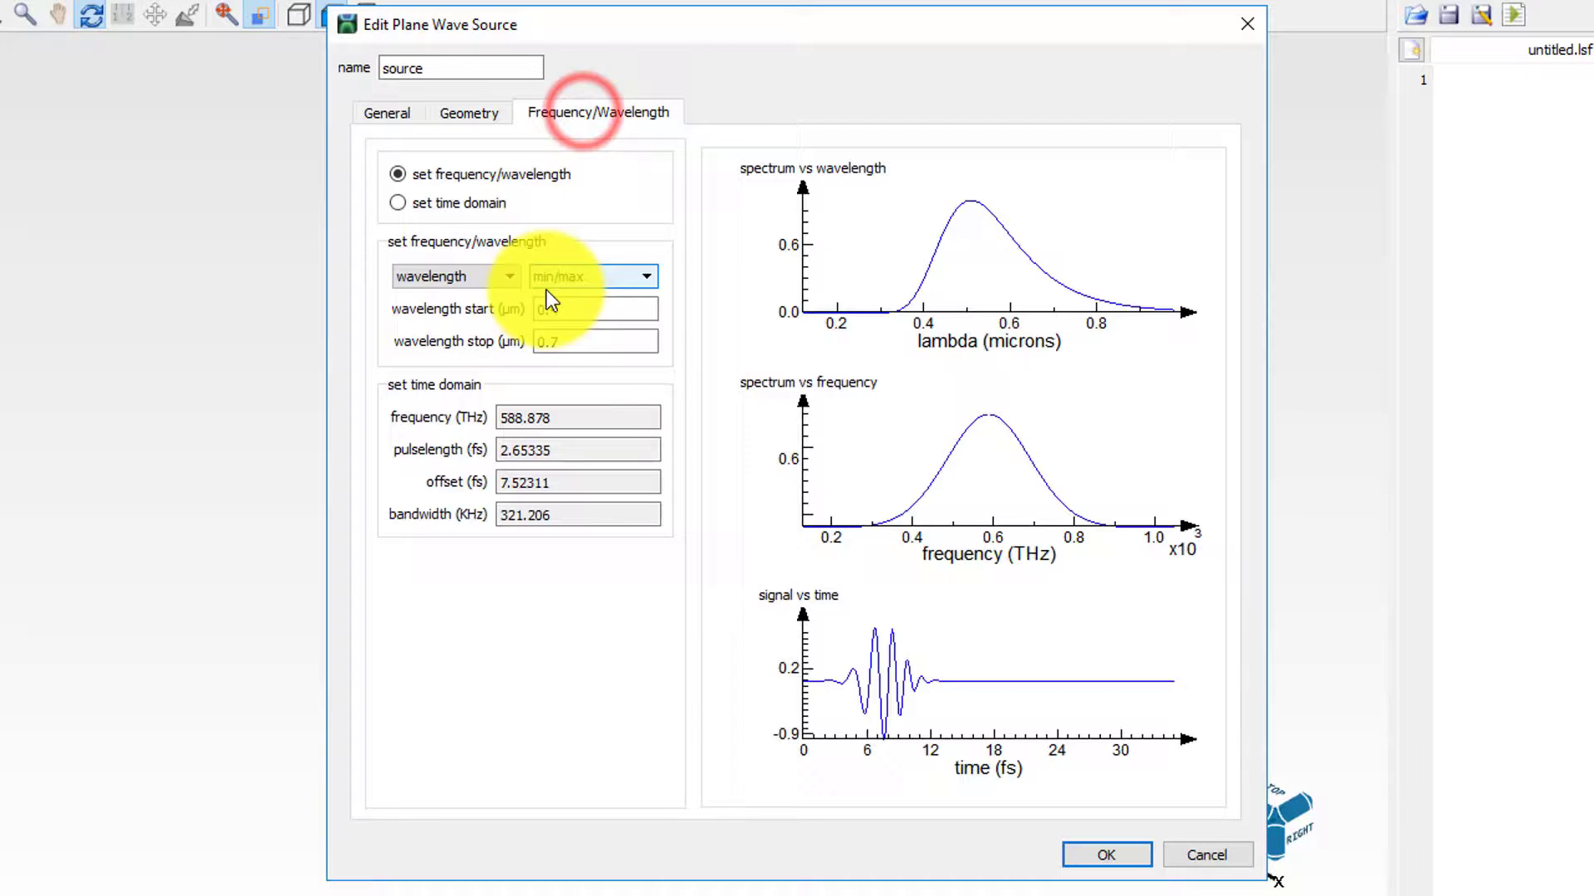
left_click(592, 305)
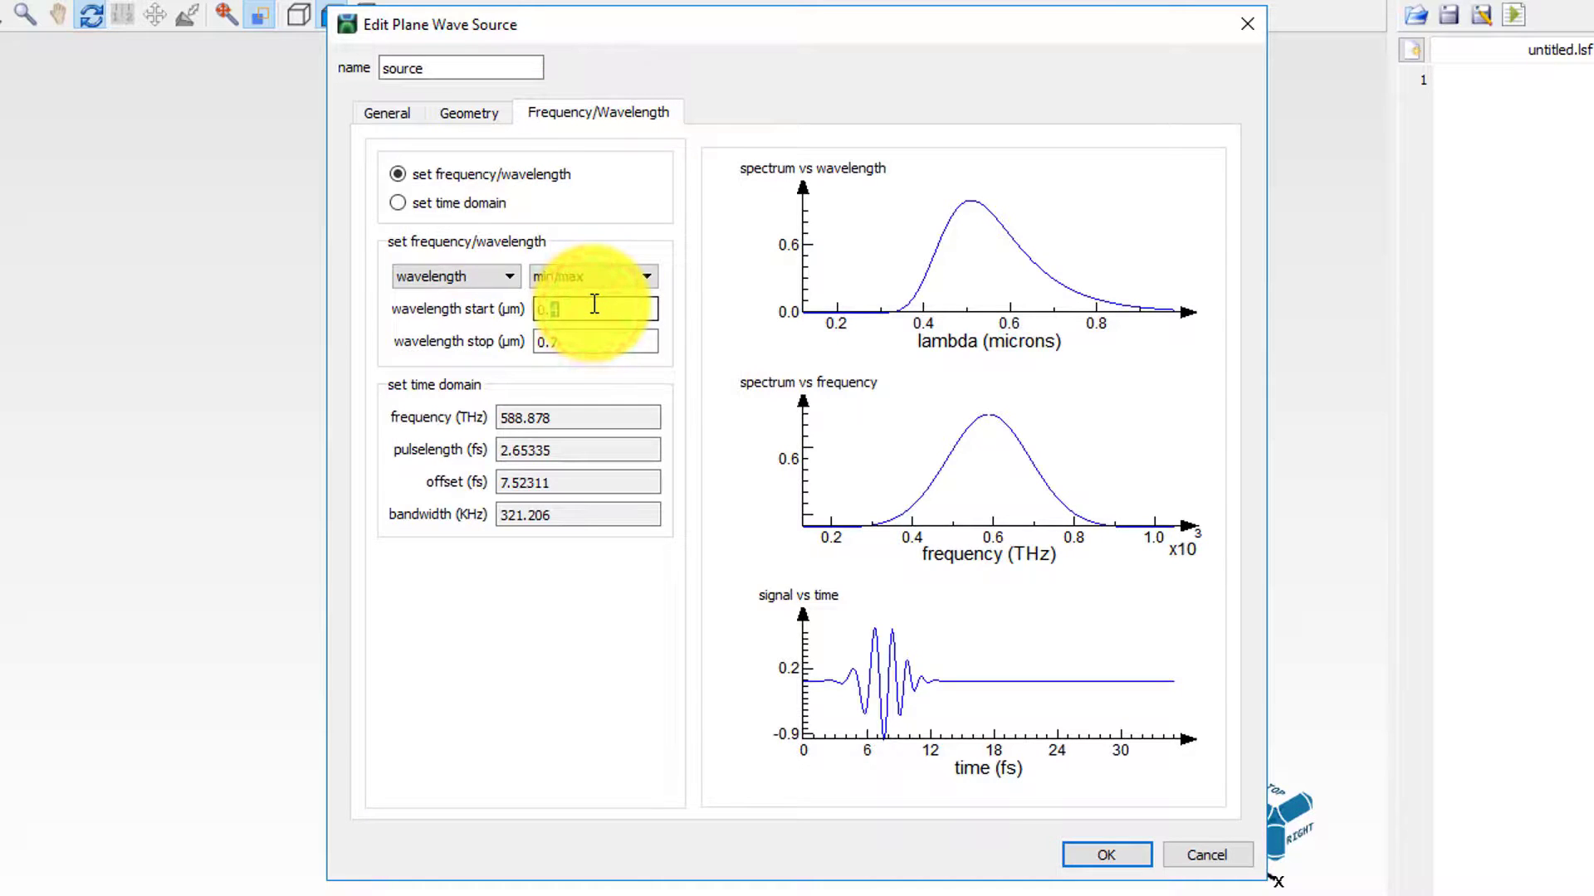
type("3")
key("Tab")
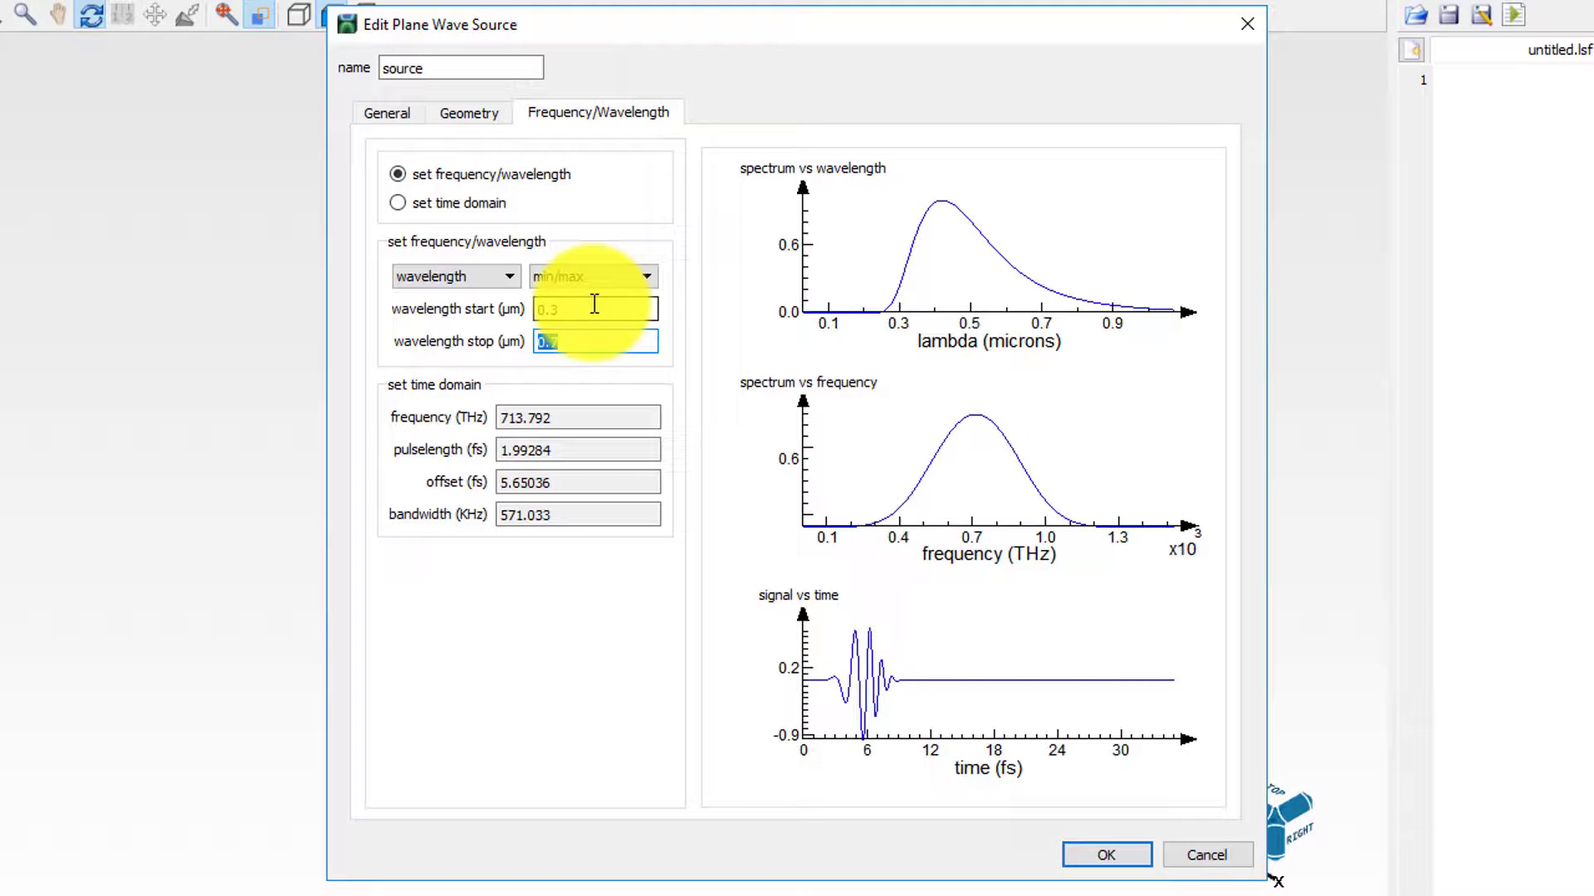
type("1.1")
key("Tab")
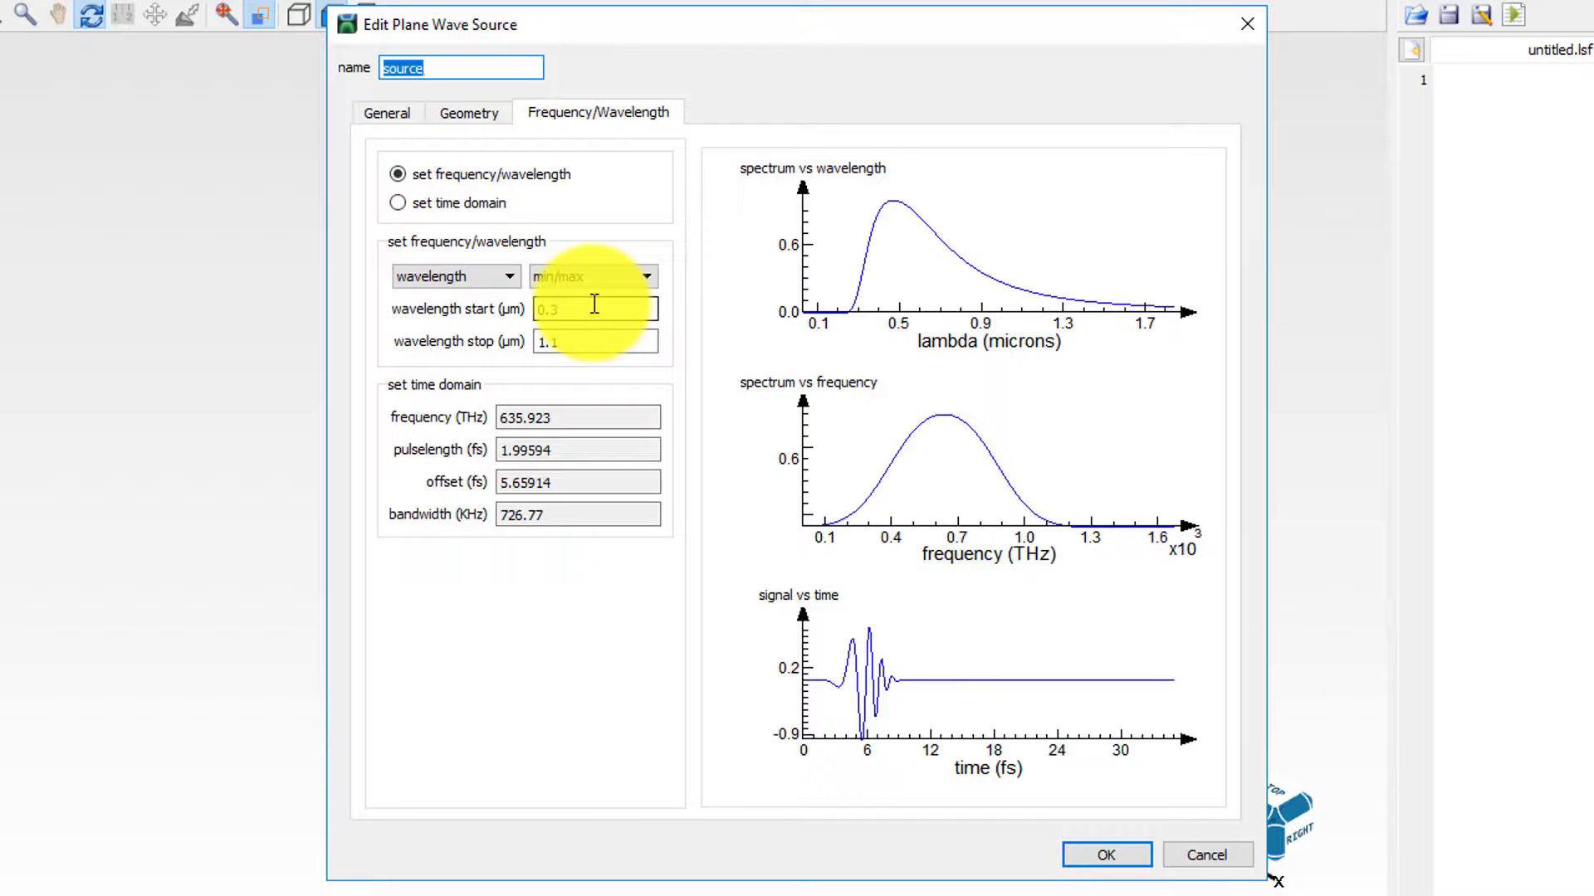
left_click(1108, 854)
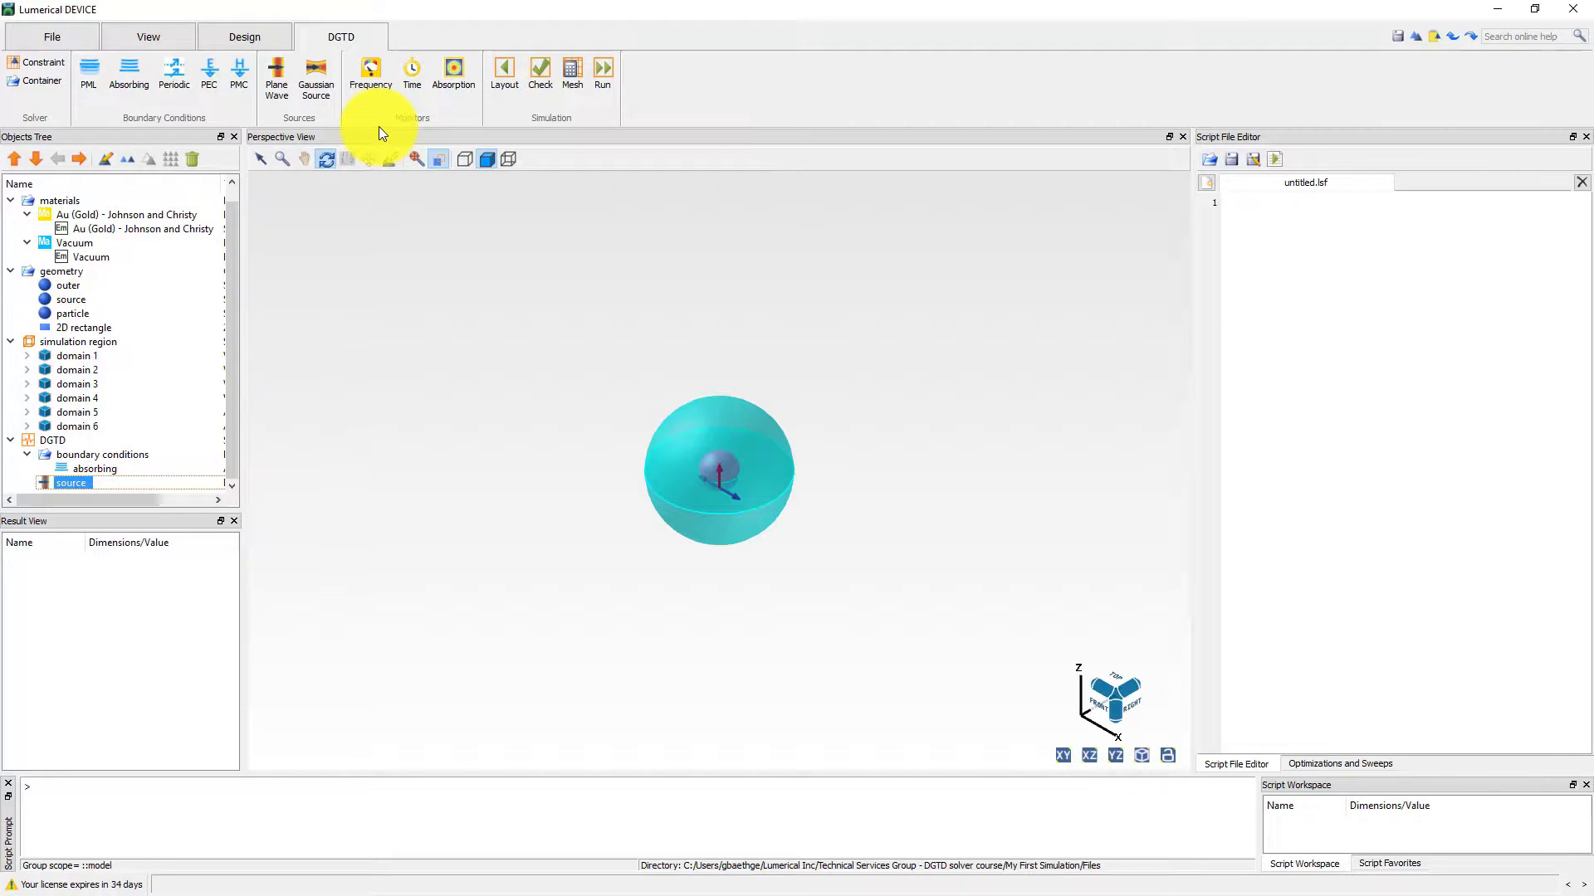
- Add a frequency-domain field monitor named scat with 81 frequency points and linear wavelength spacing
left_click(367, 76)
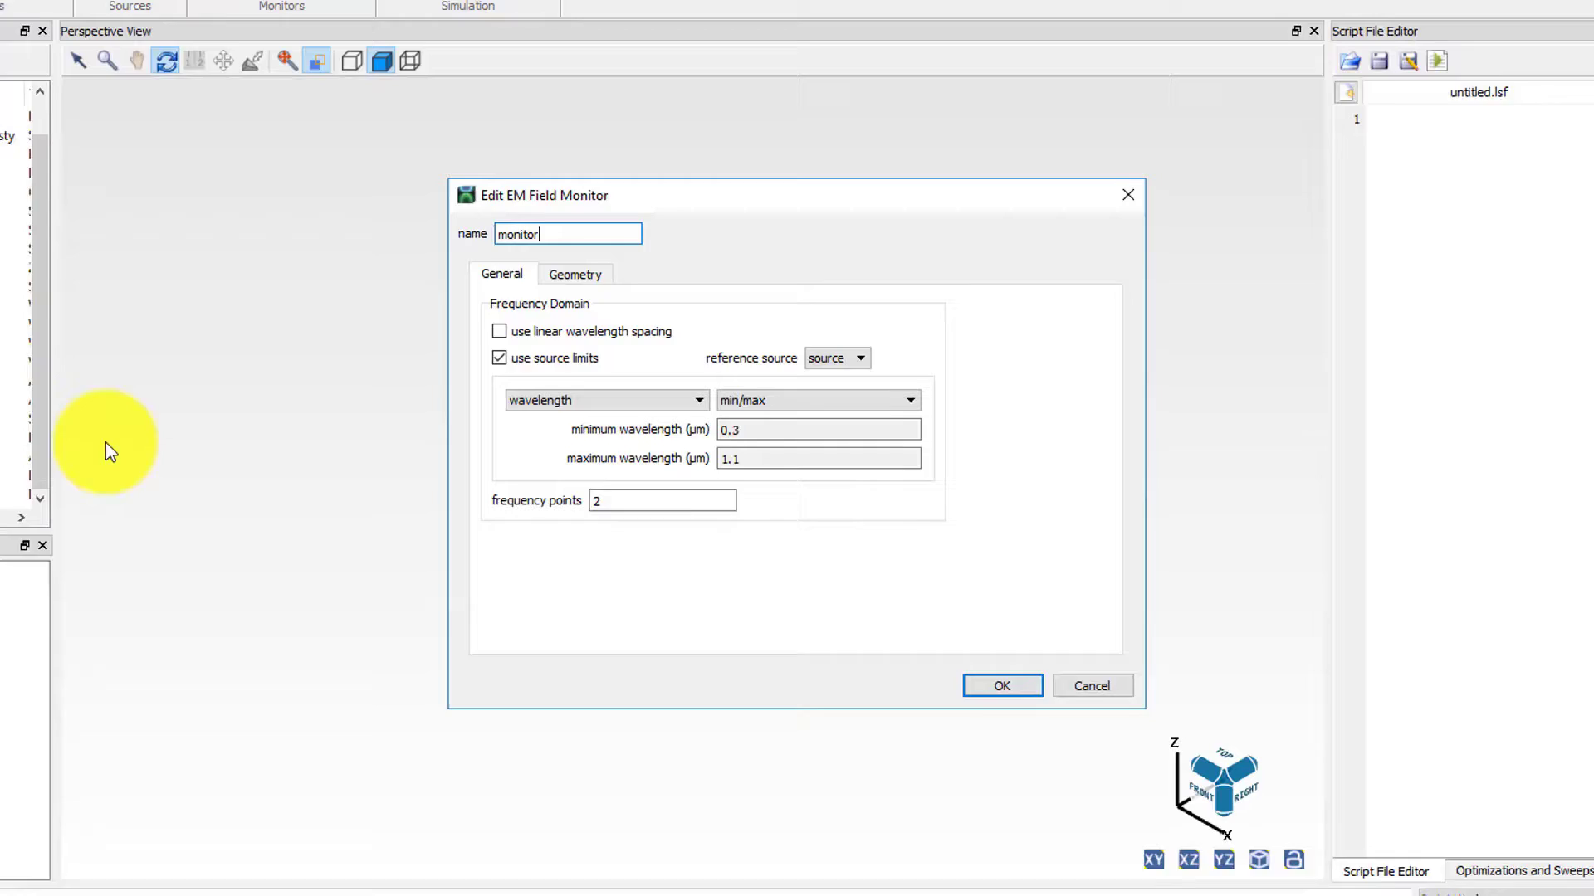
double_click(584, 231)
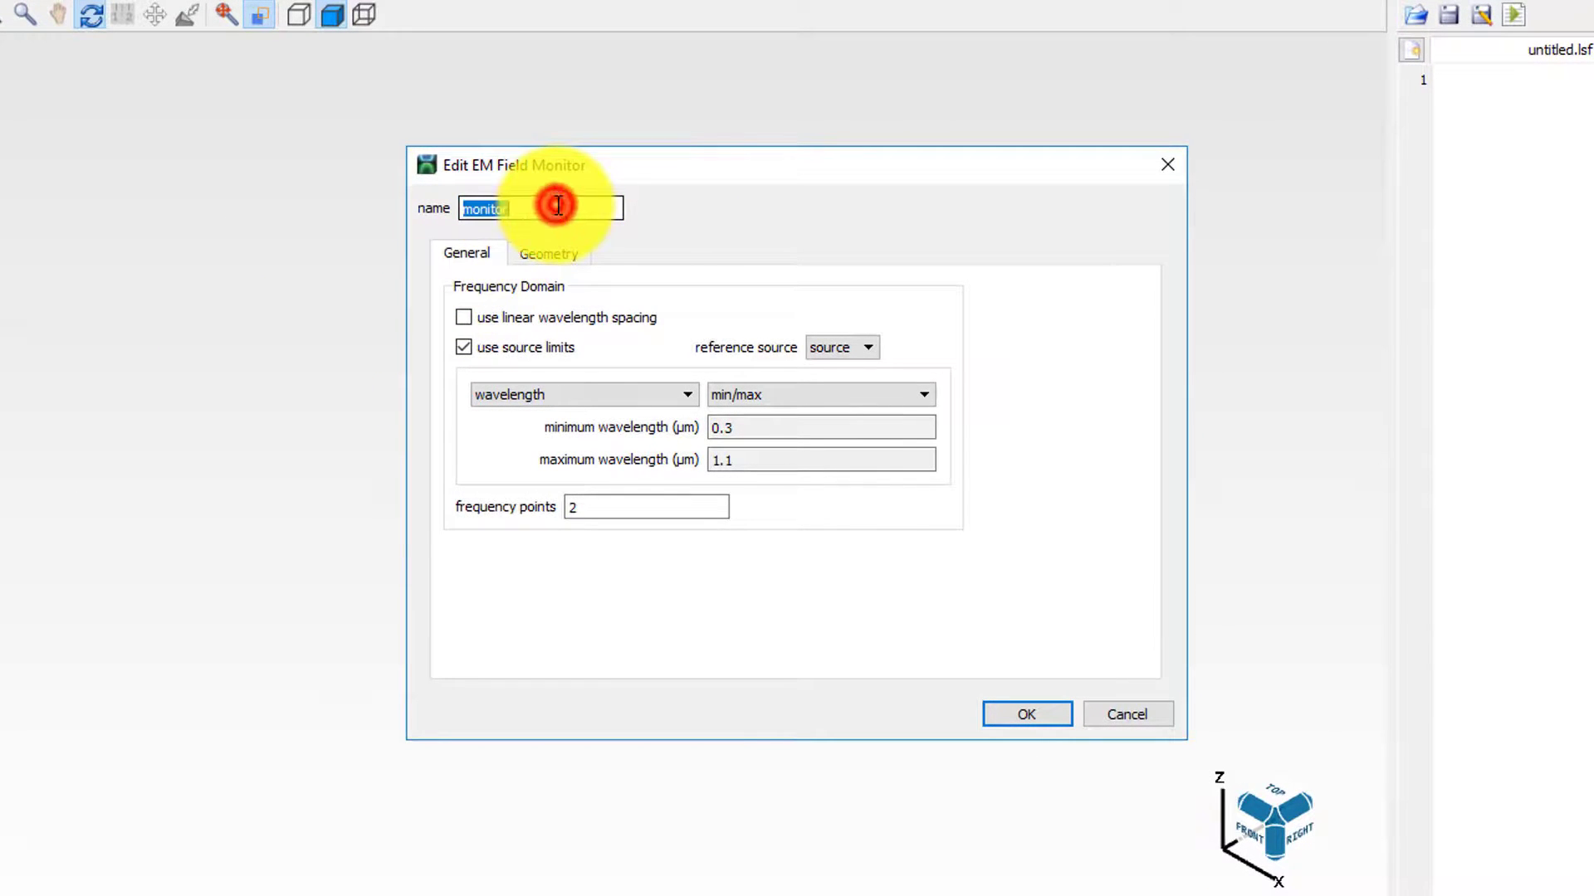
type("sca")
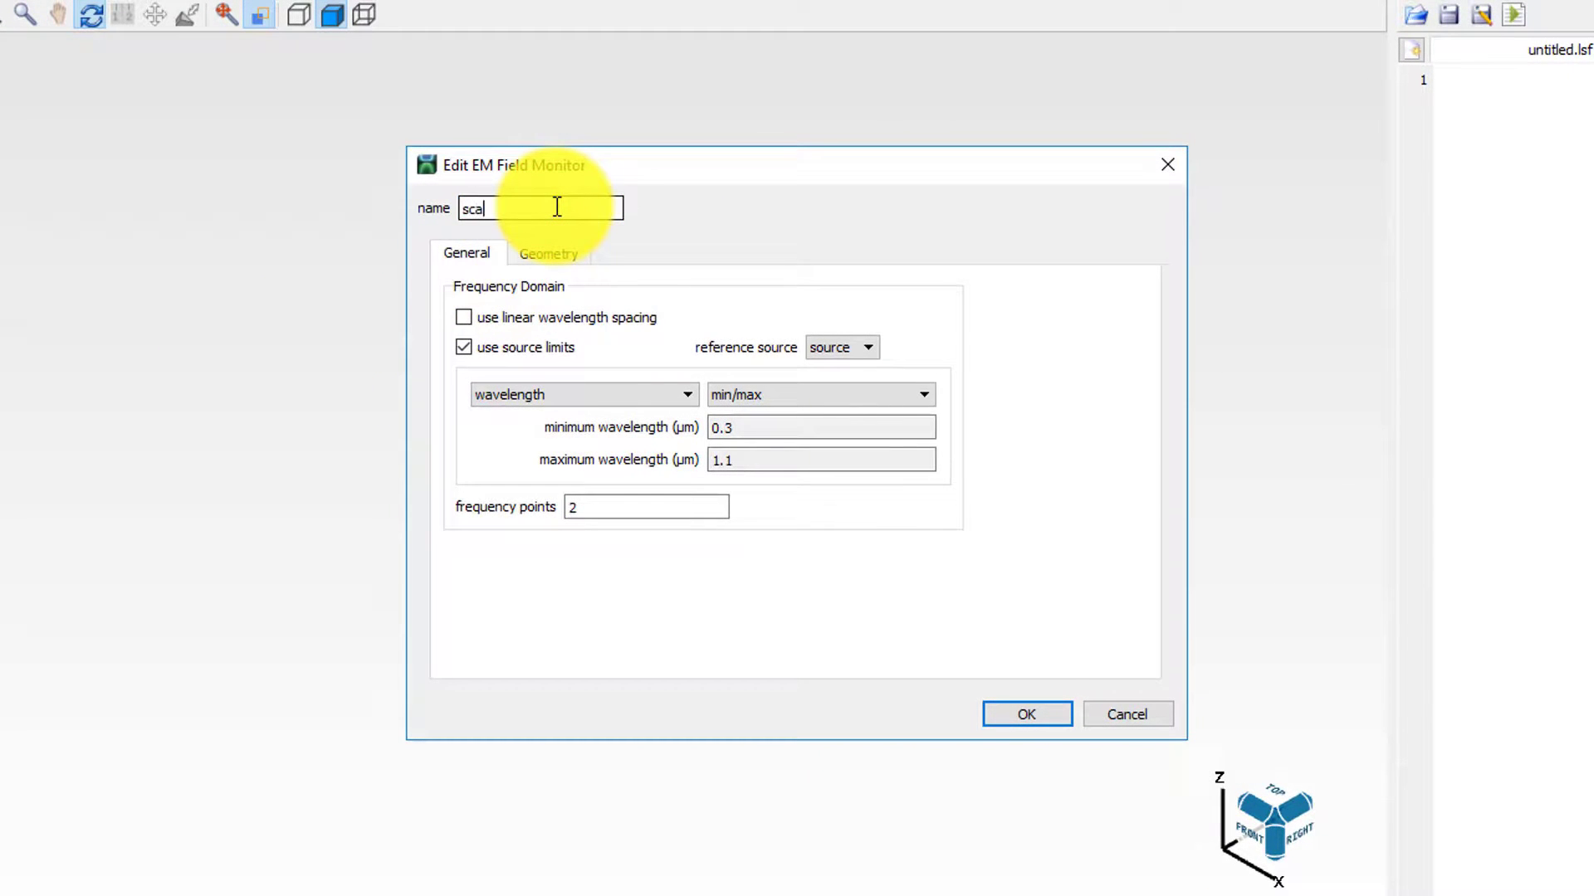
type("t")
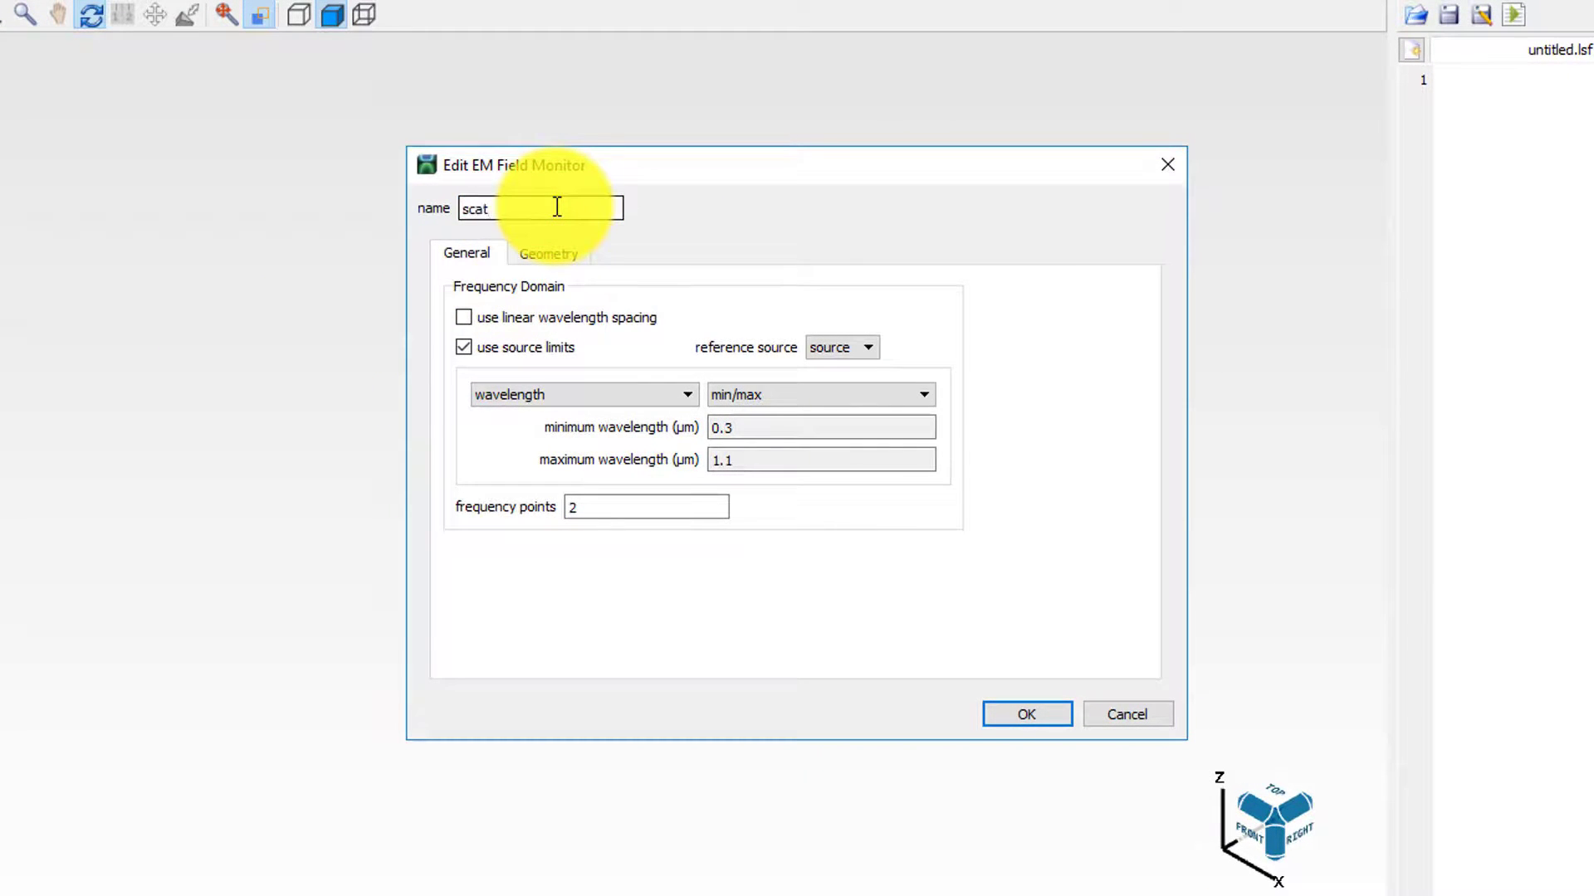
double_click(628, 509)
type("81")
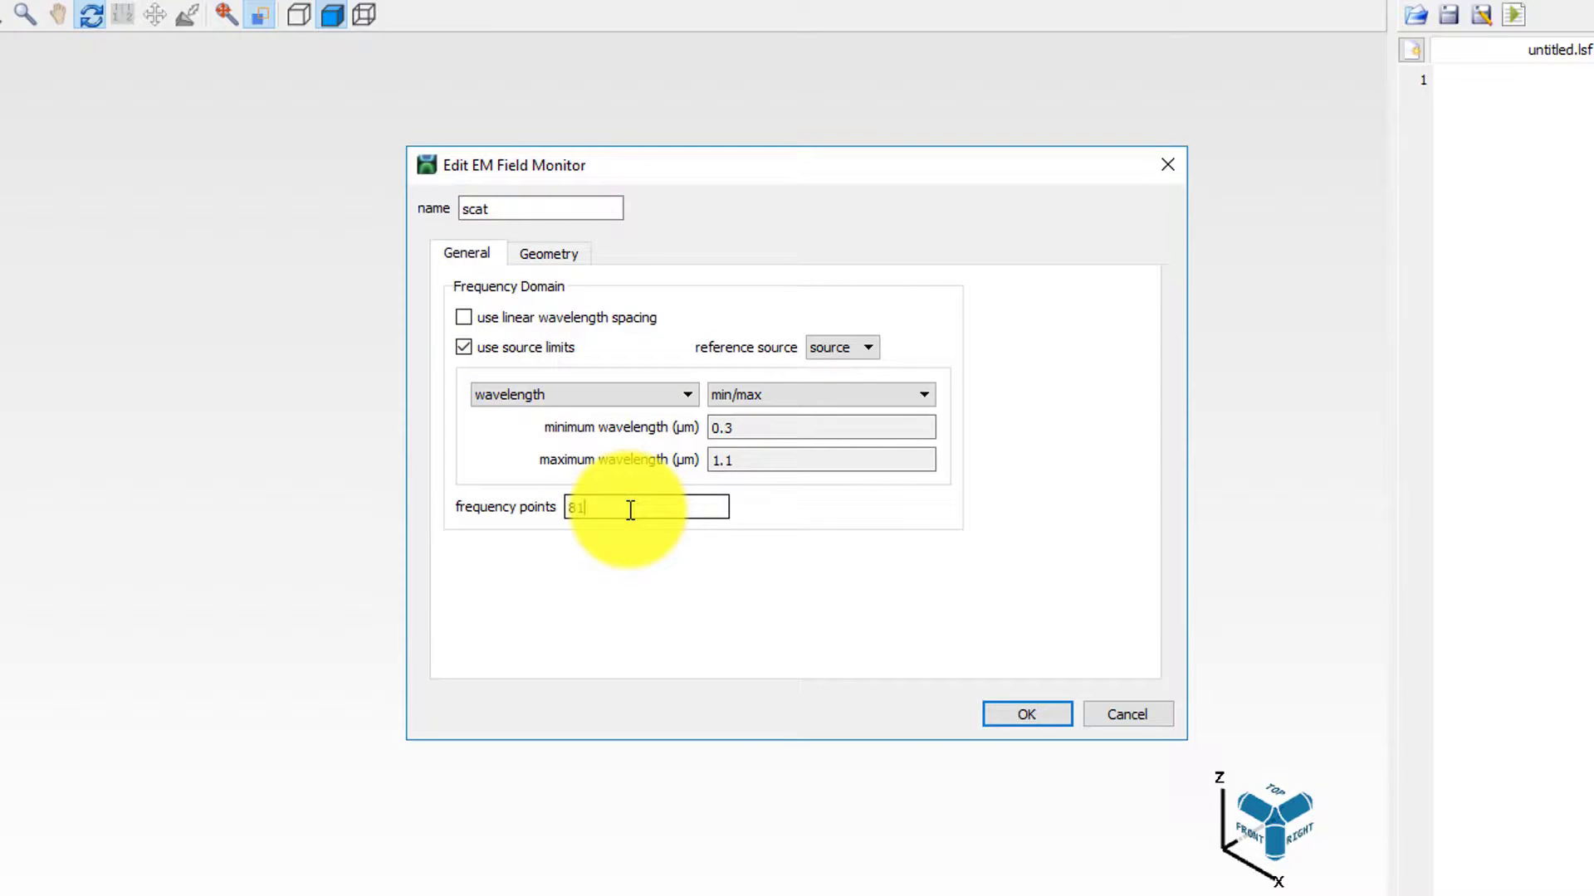
left_click(505, 317)
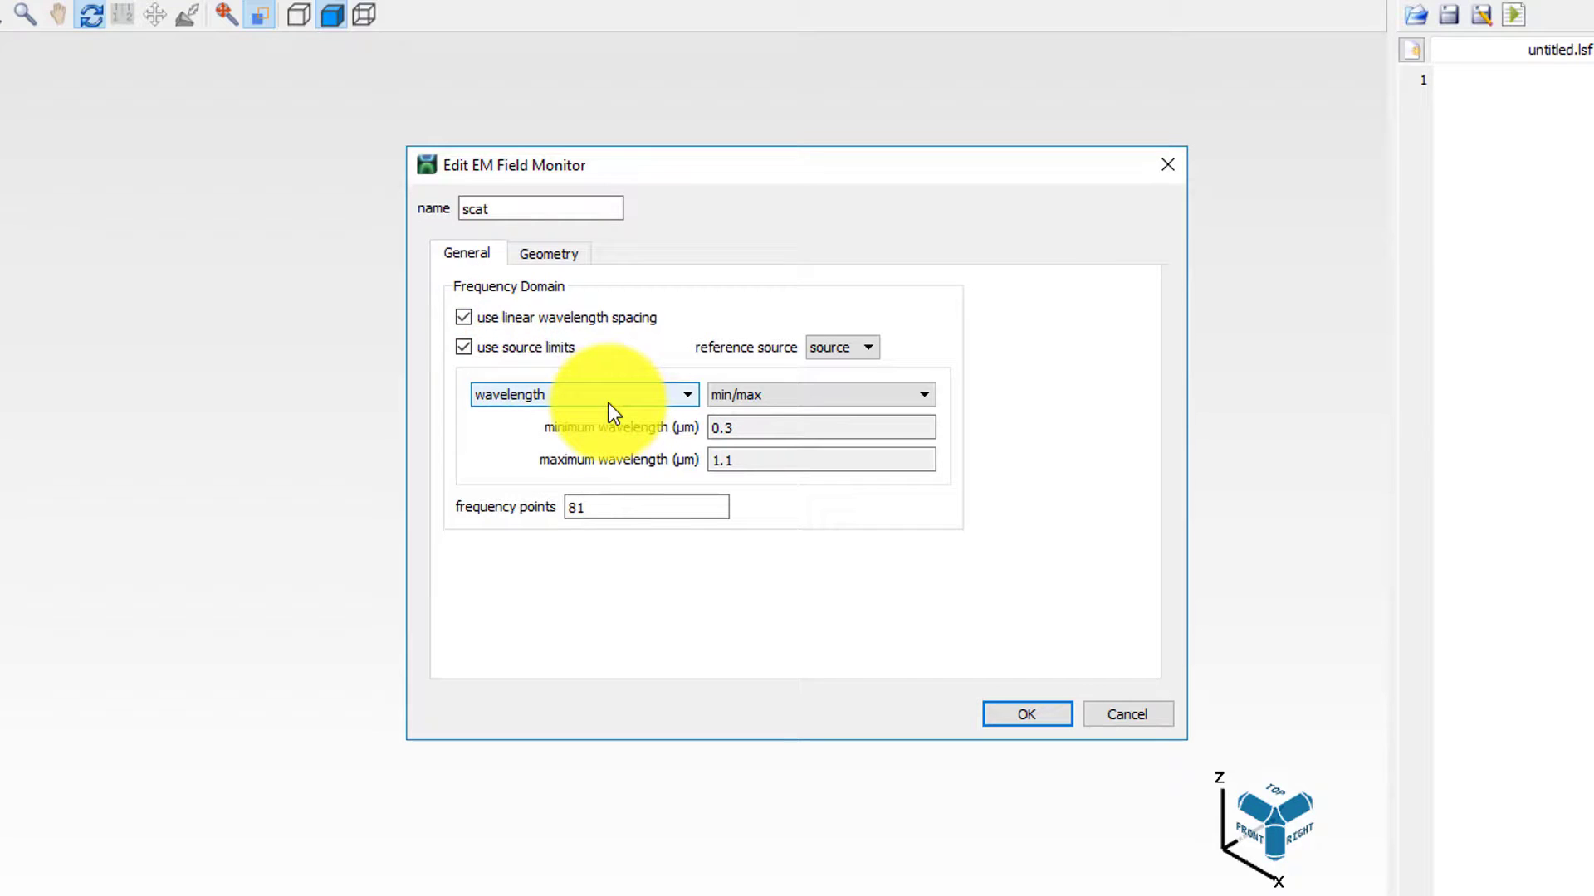
- Assign the scat monitor to the solid "source", outer surface only, and apply the monitor settings
left_click(579, 256)
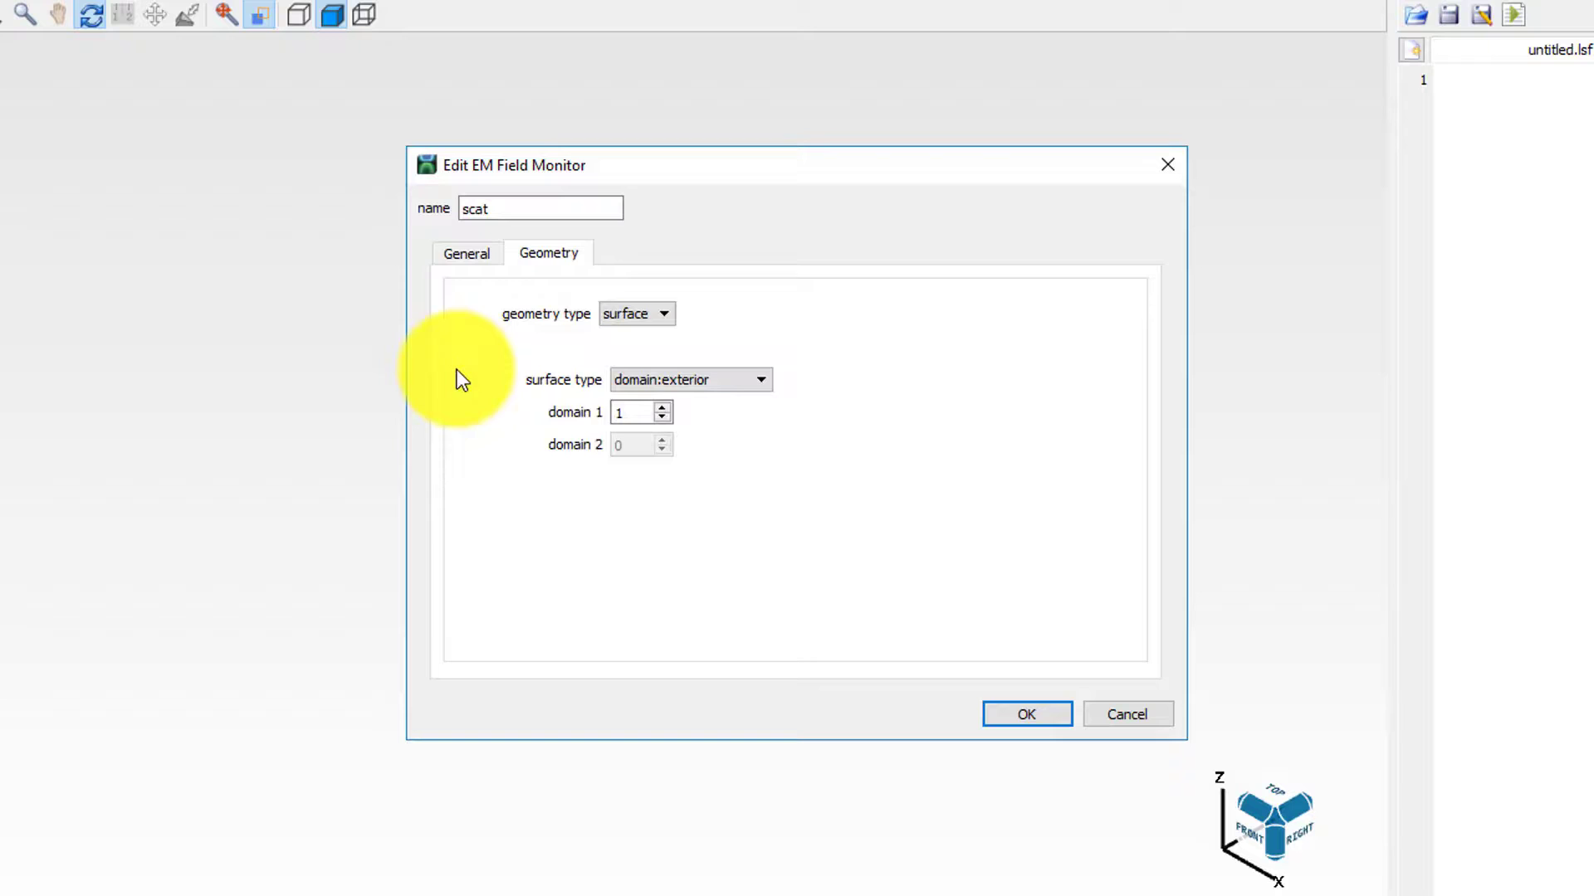
left_click(721, 381)
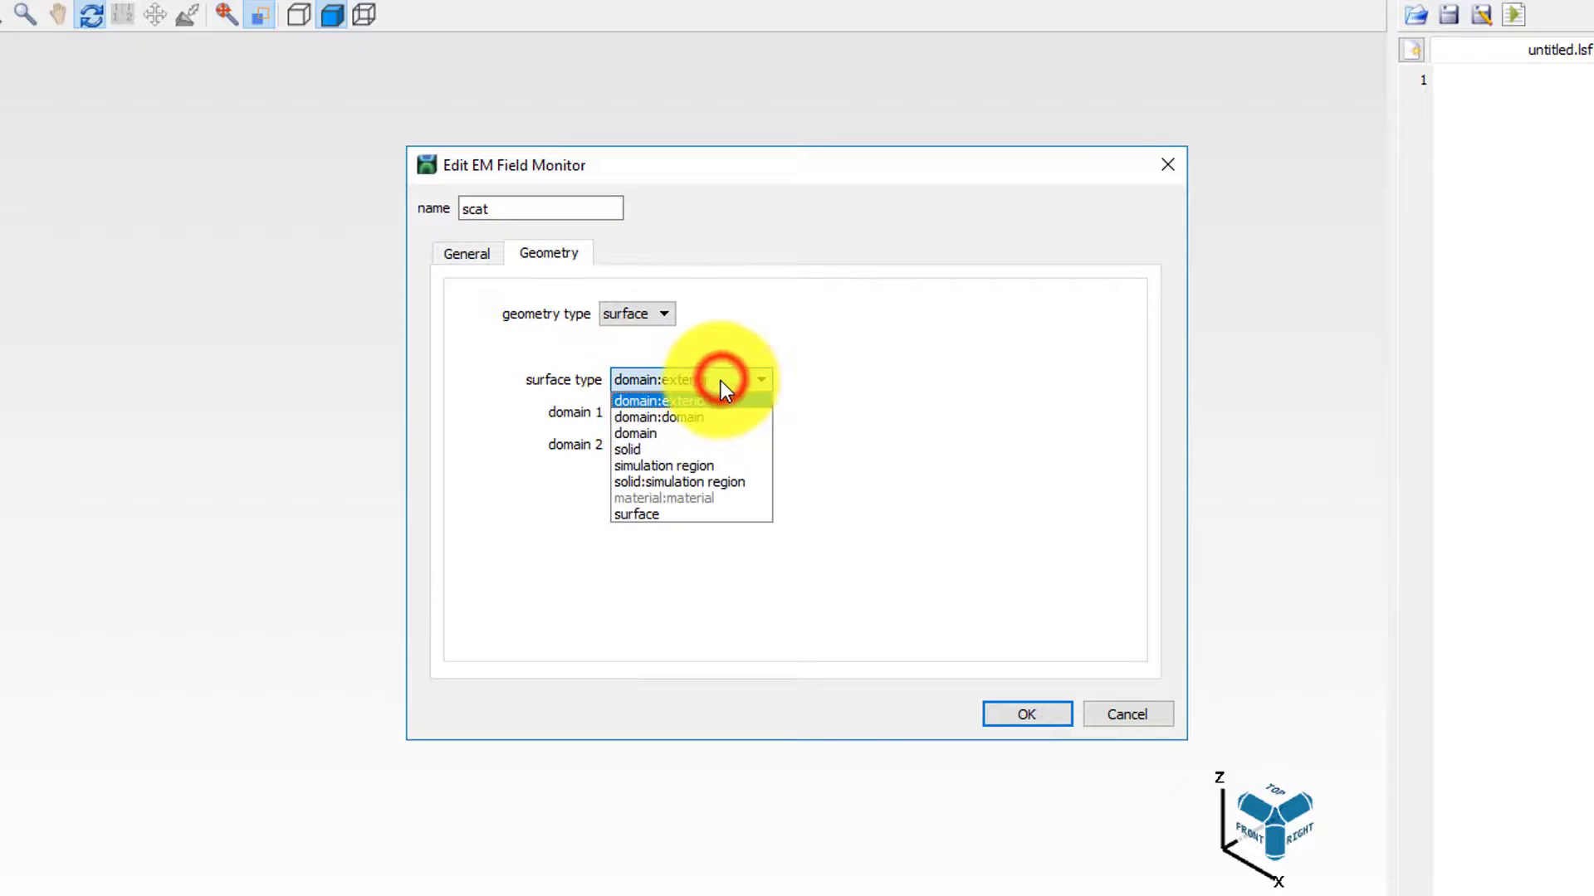
left_click(665, 448)
left_click(676, 416)
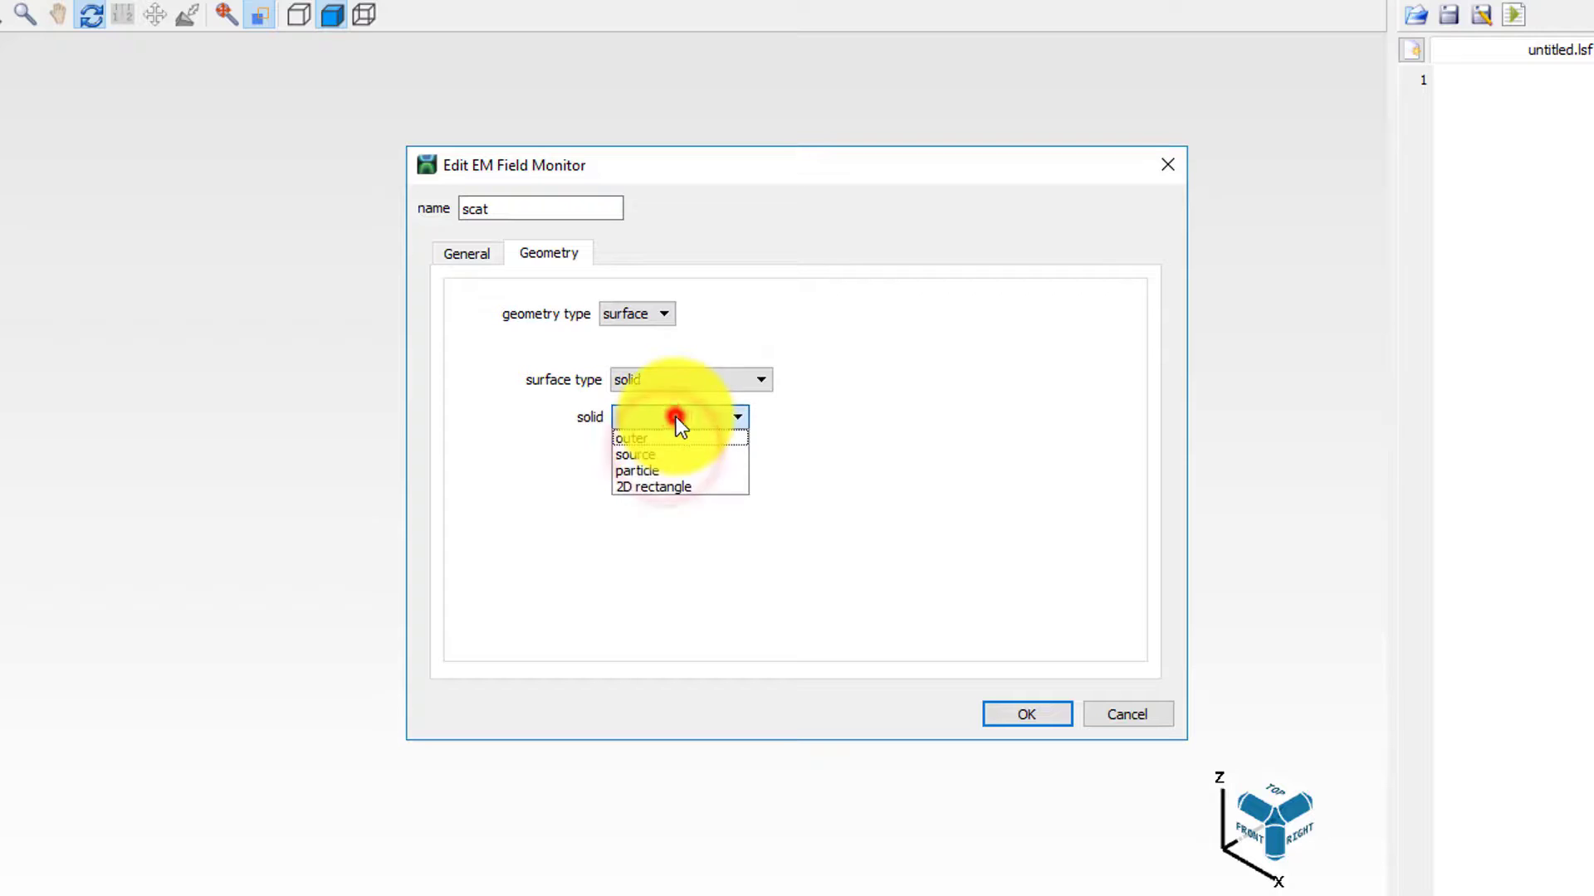
left_click(664, 454)
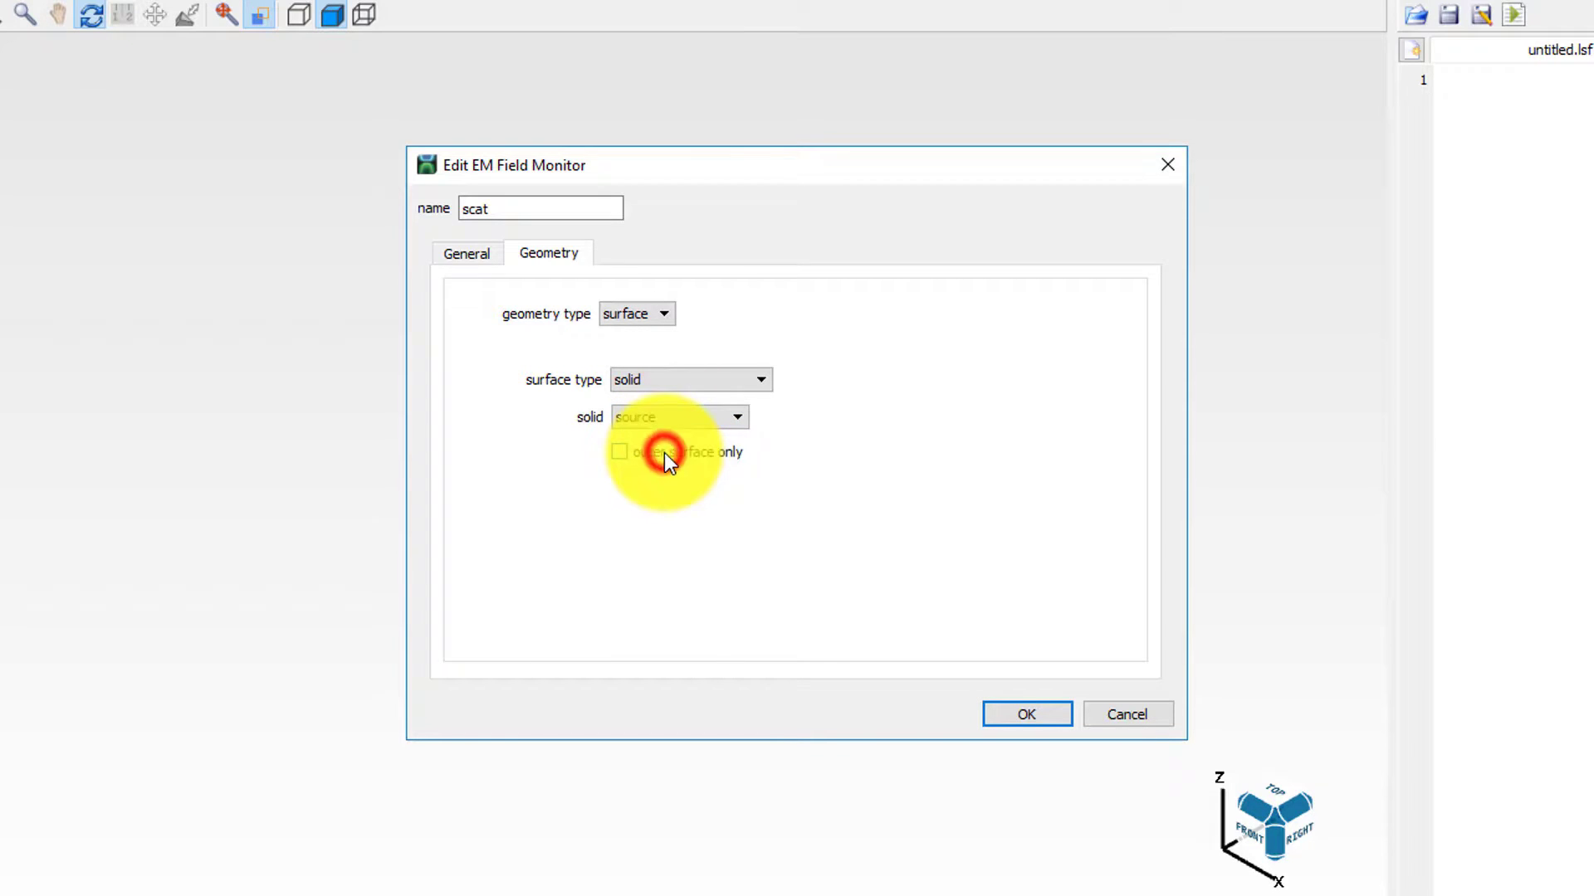
left_click(621, 455)
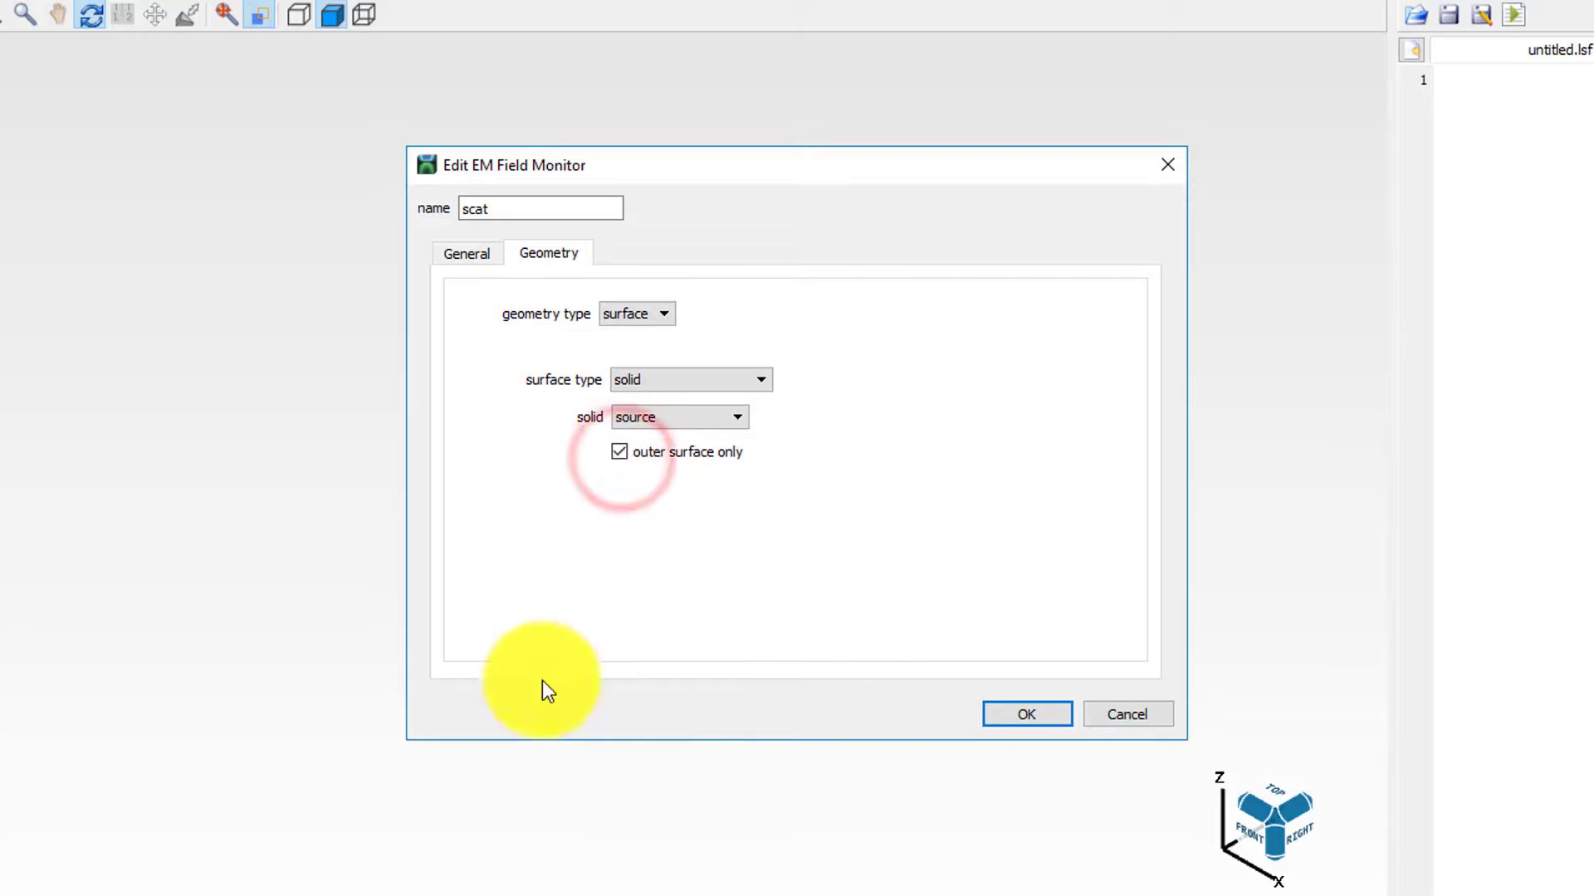
left_click(1022, 716)
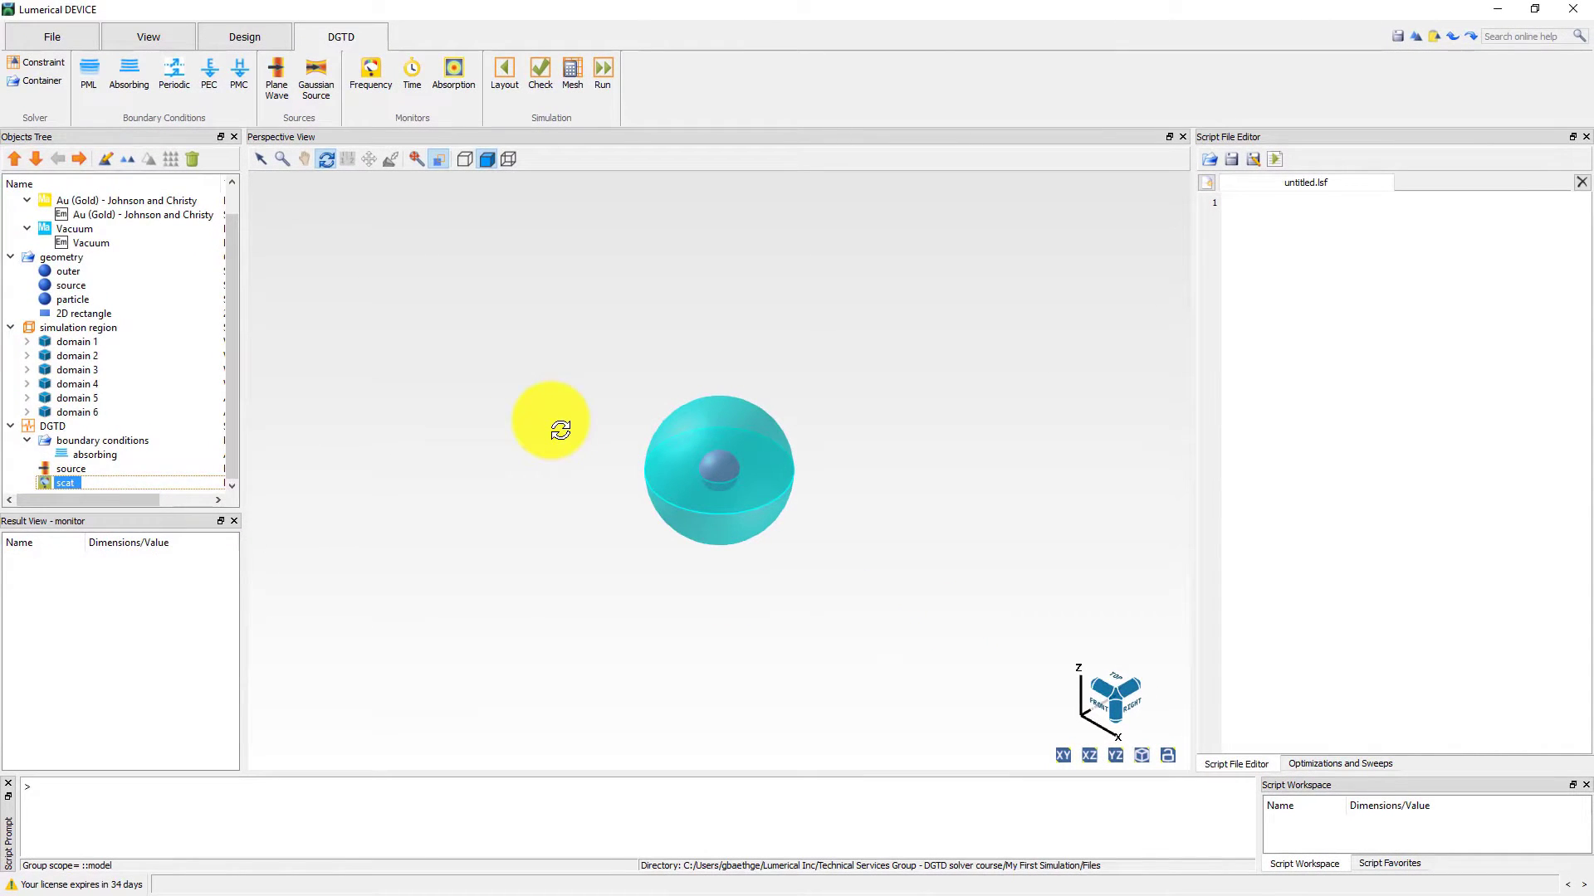
- Add a frequency-domain field monitor named Field XY with 81 frequency points and linear wavelength spacing
left_click(371, 73)
double_click(113, 479)
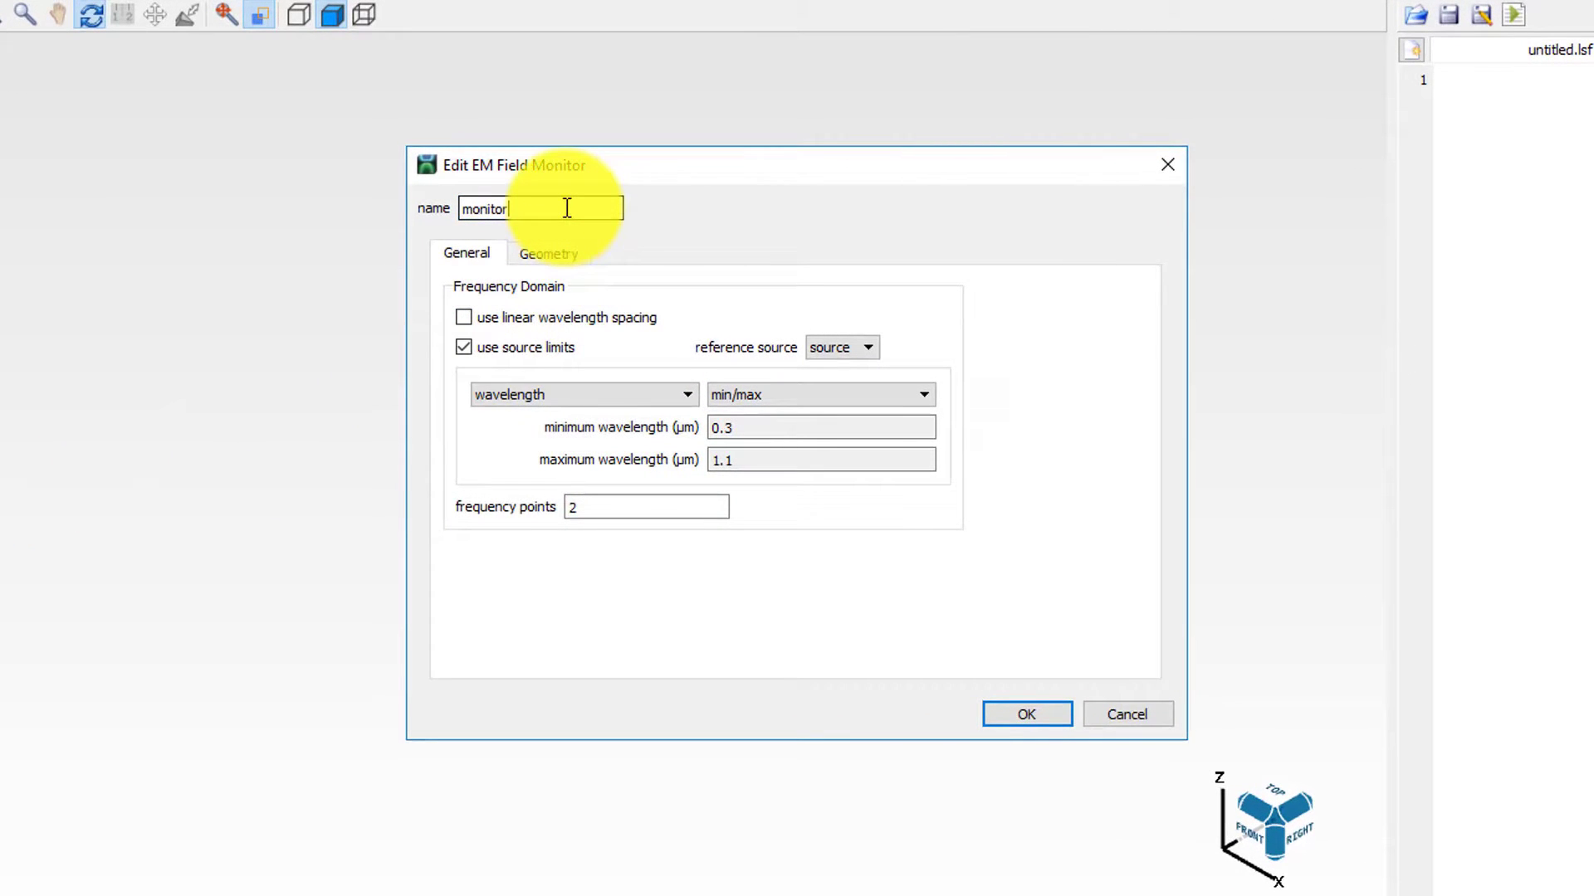
double_click(566, 207)
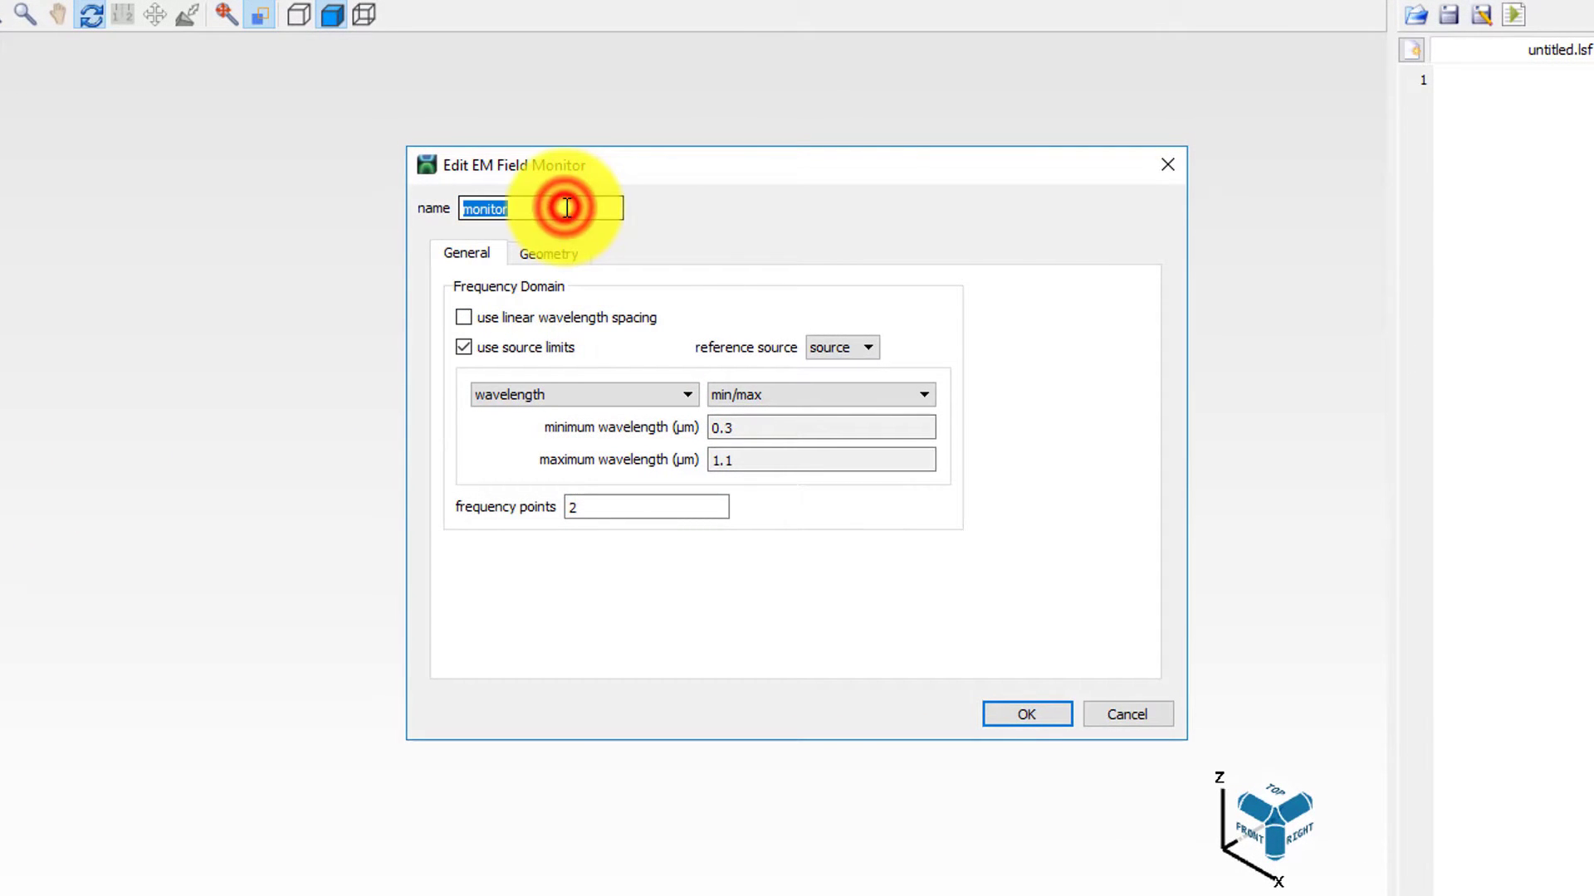
type("Field")
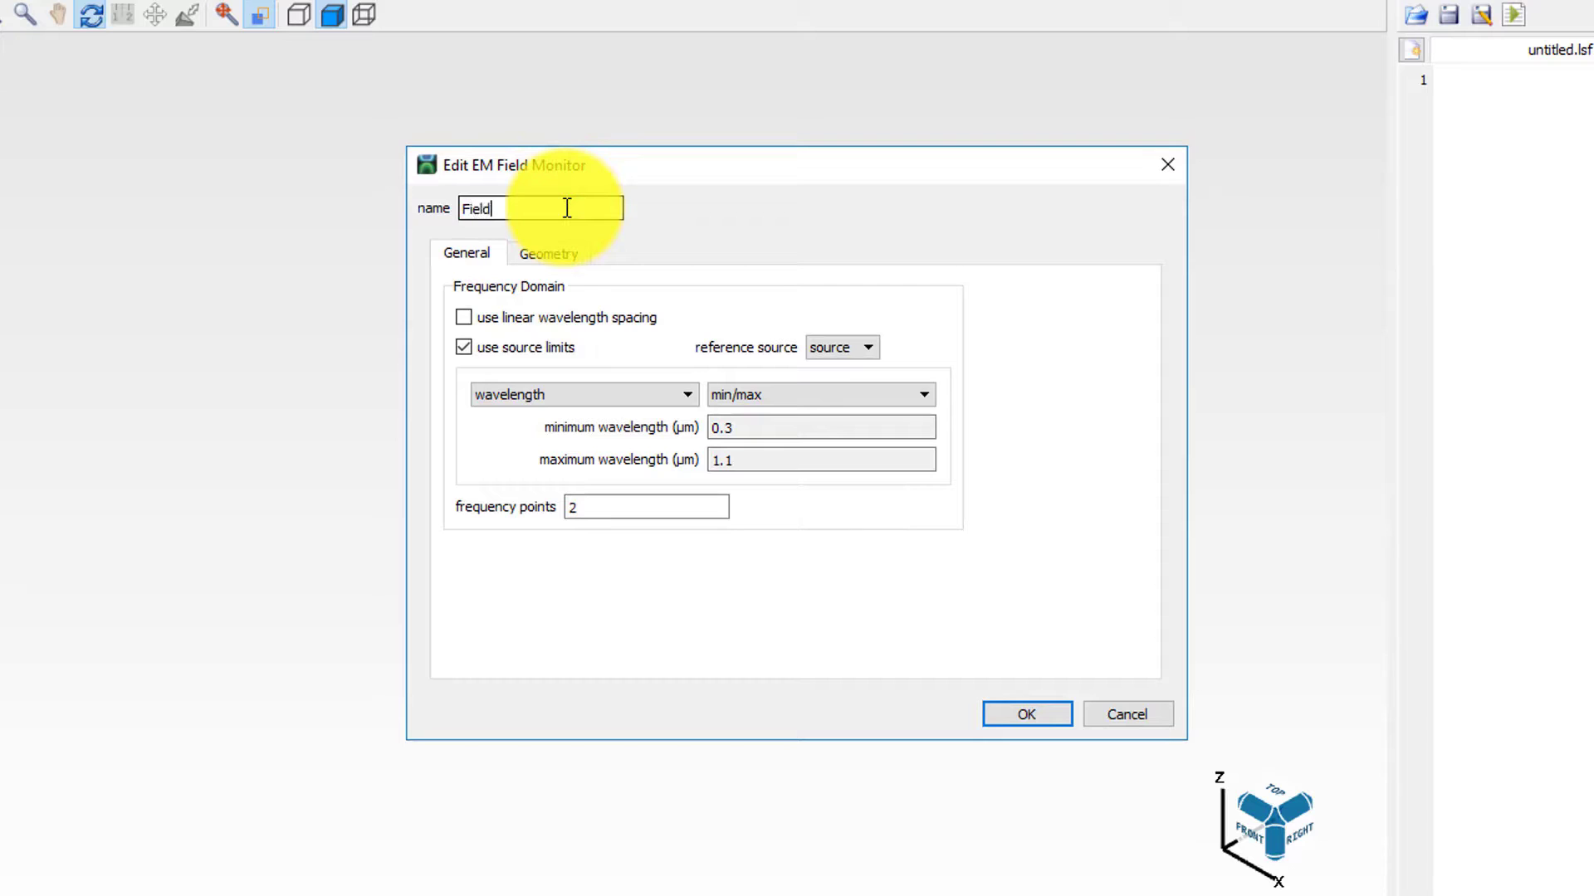
type(" XY")
double_click(609, 510)
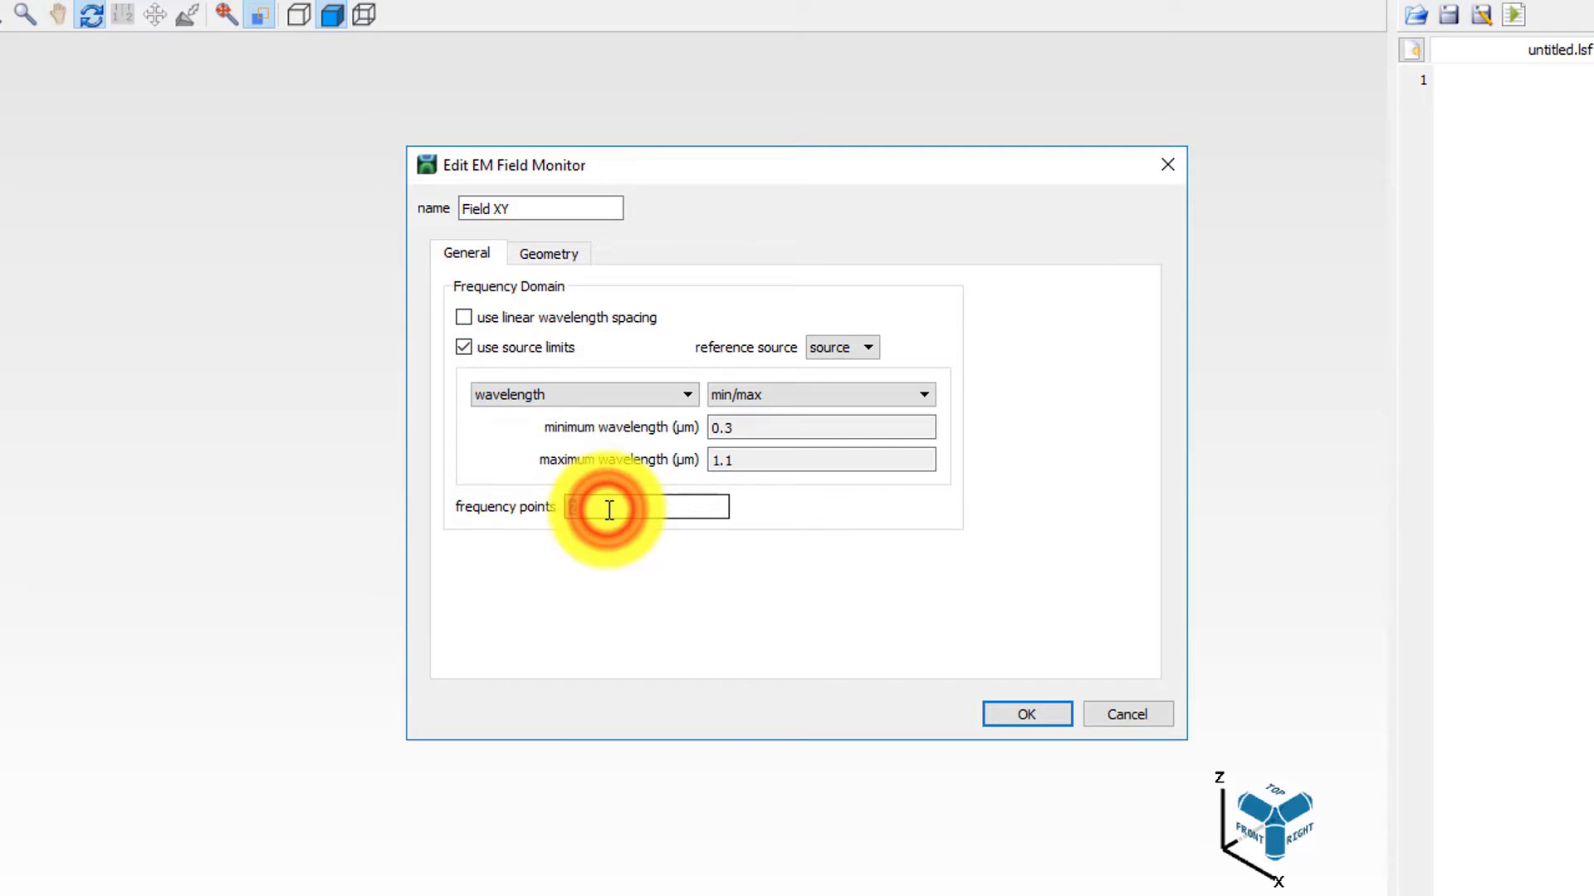
type("81")
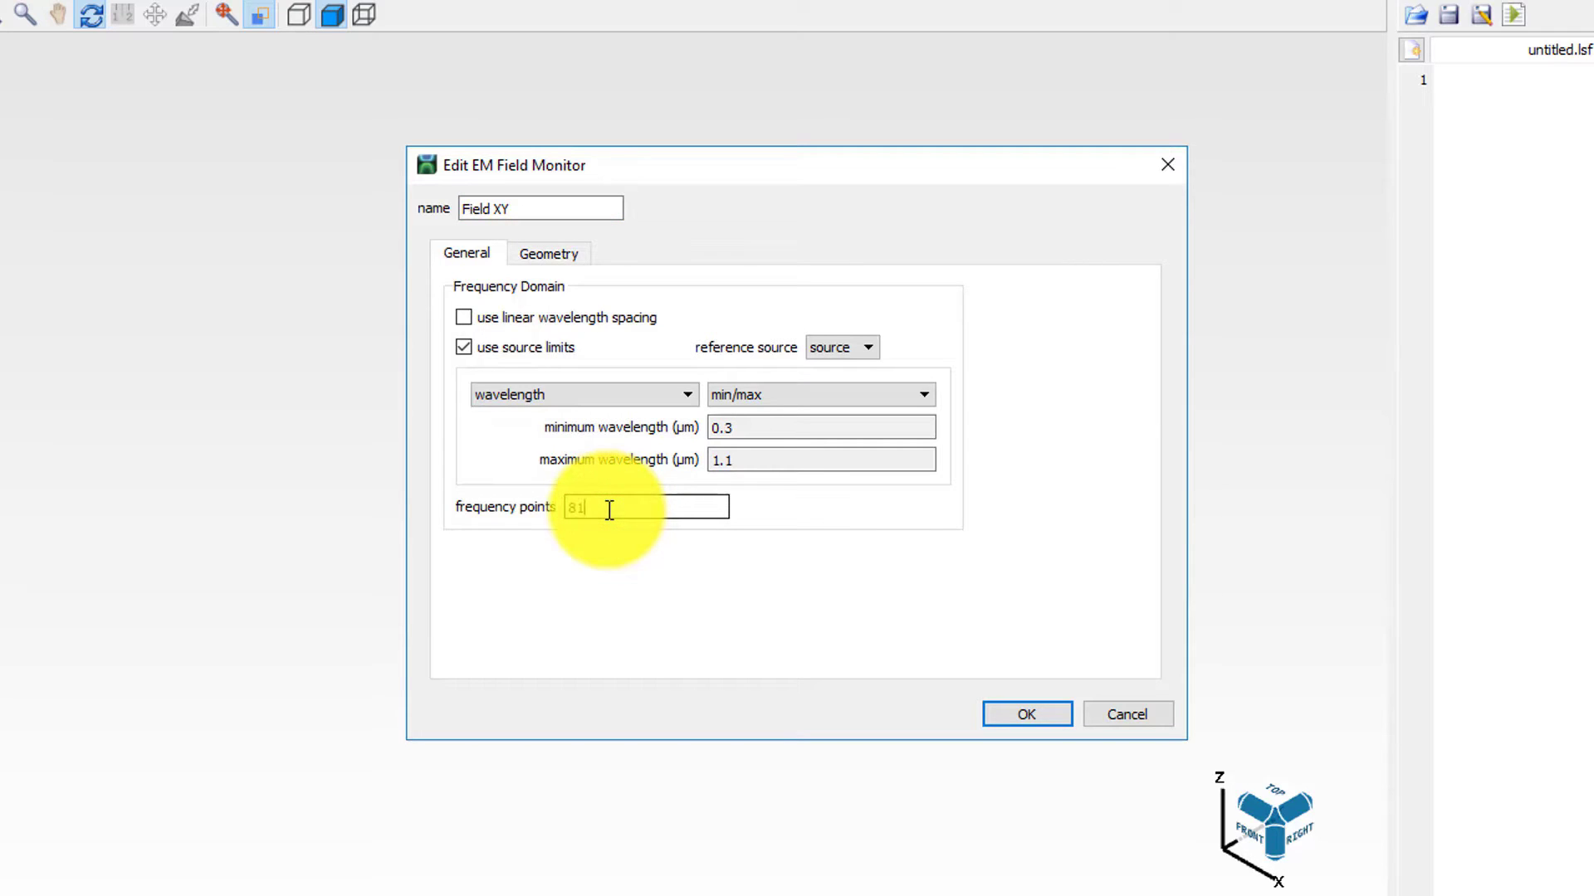
left_click(531, 317)
- Assign the Field XY monitor to the solid "2D rectangle" and apply the monitor settings
left_click(556, 251)
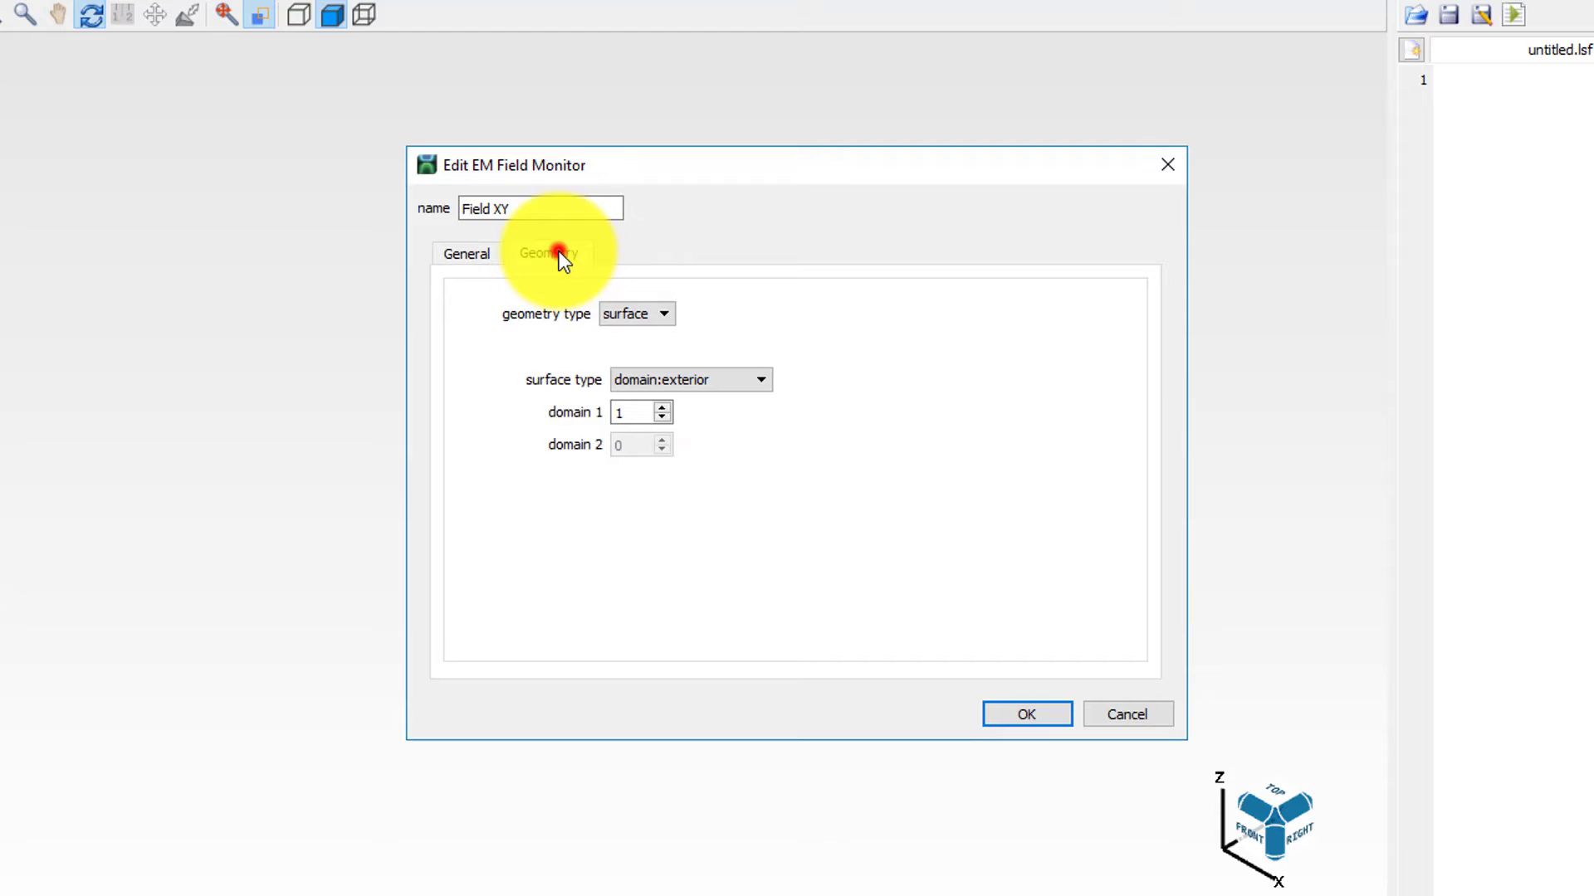
left_click(734, 379)
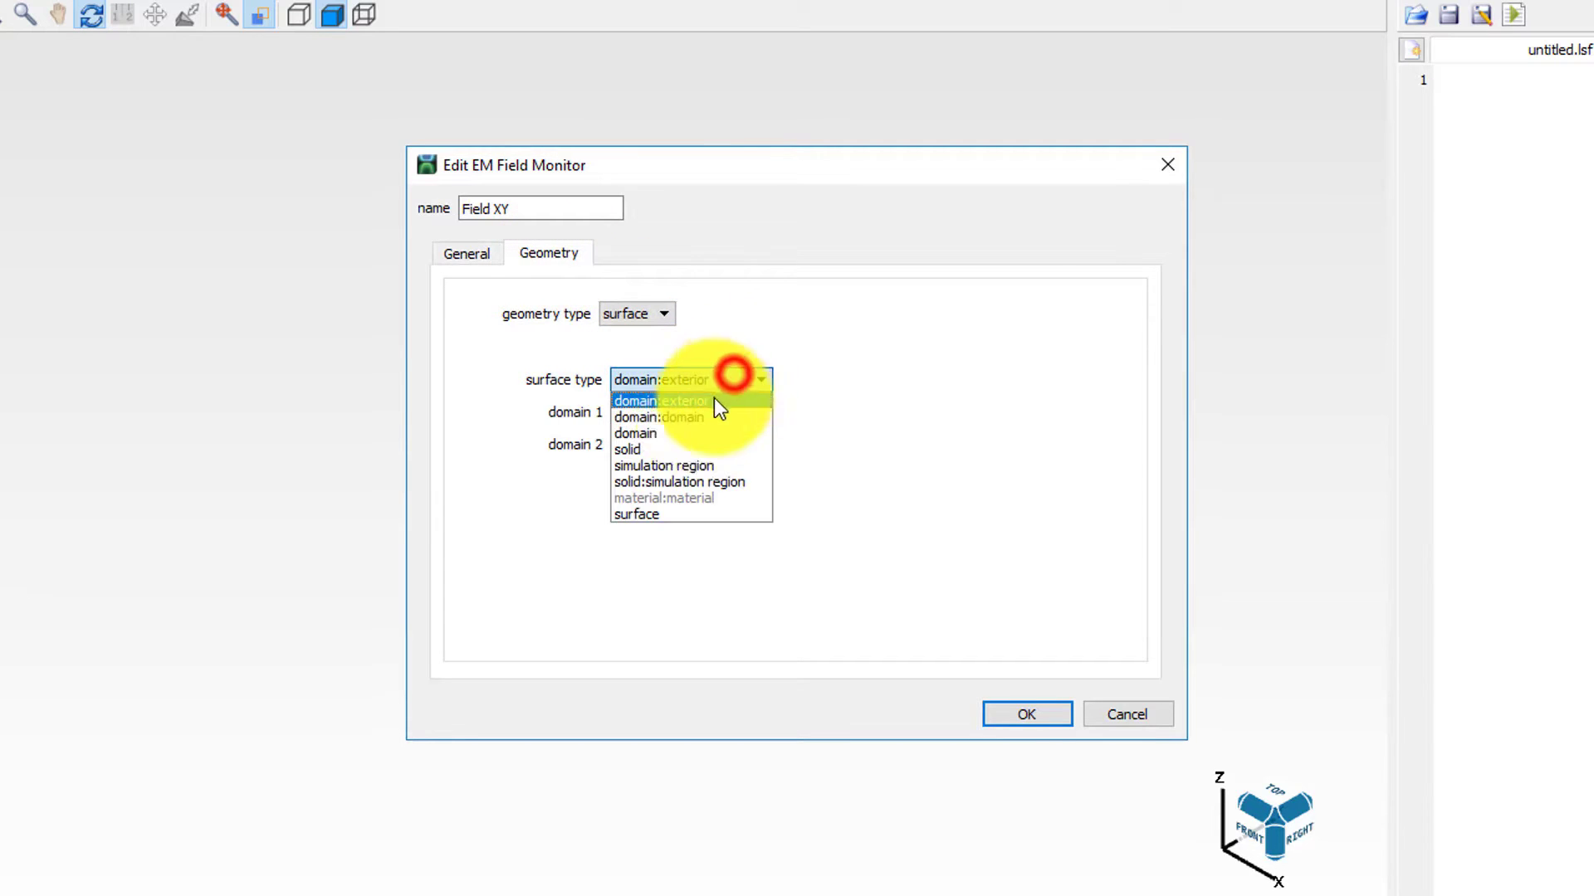
left_click(683, 449)
left_click(664, 416)
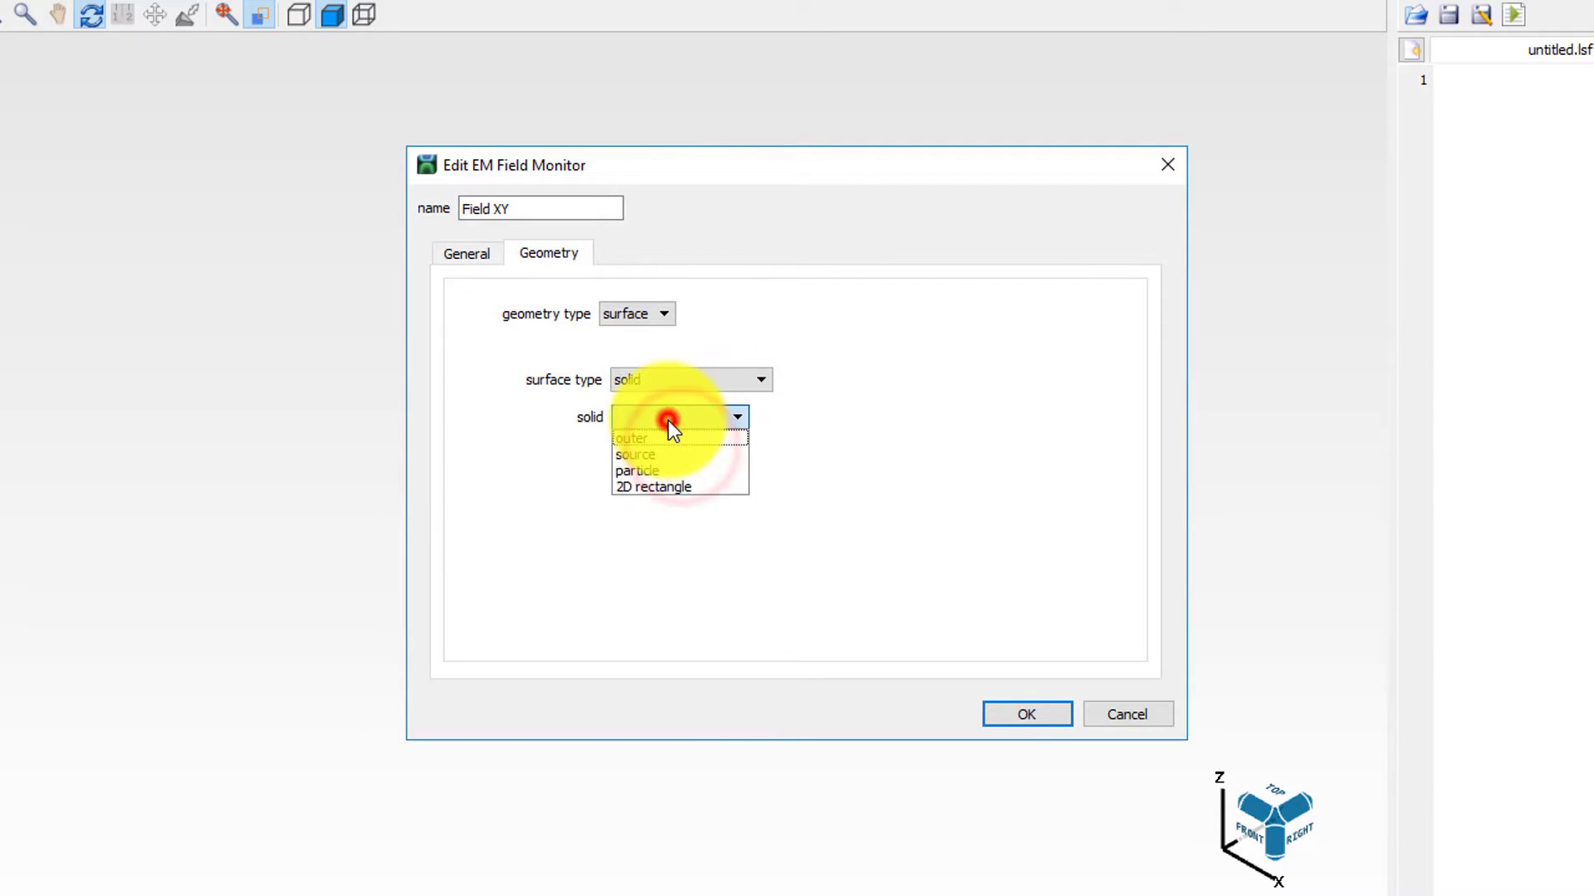
left_click(686, 488)
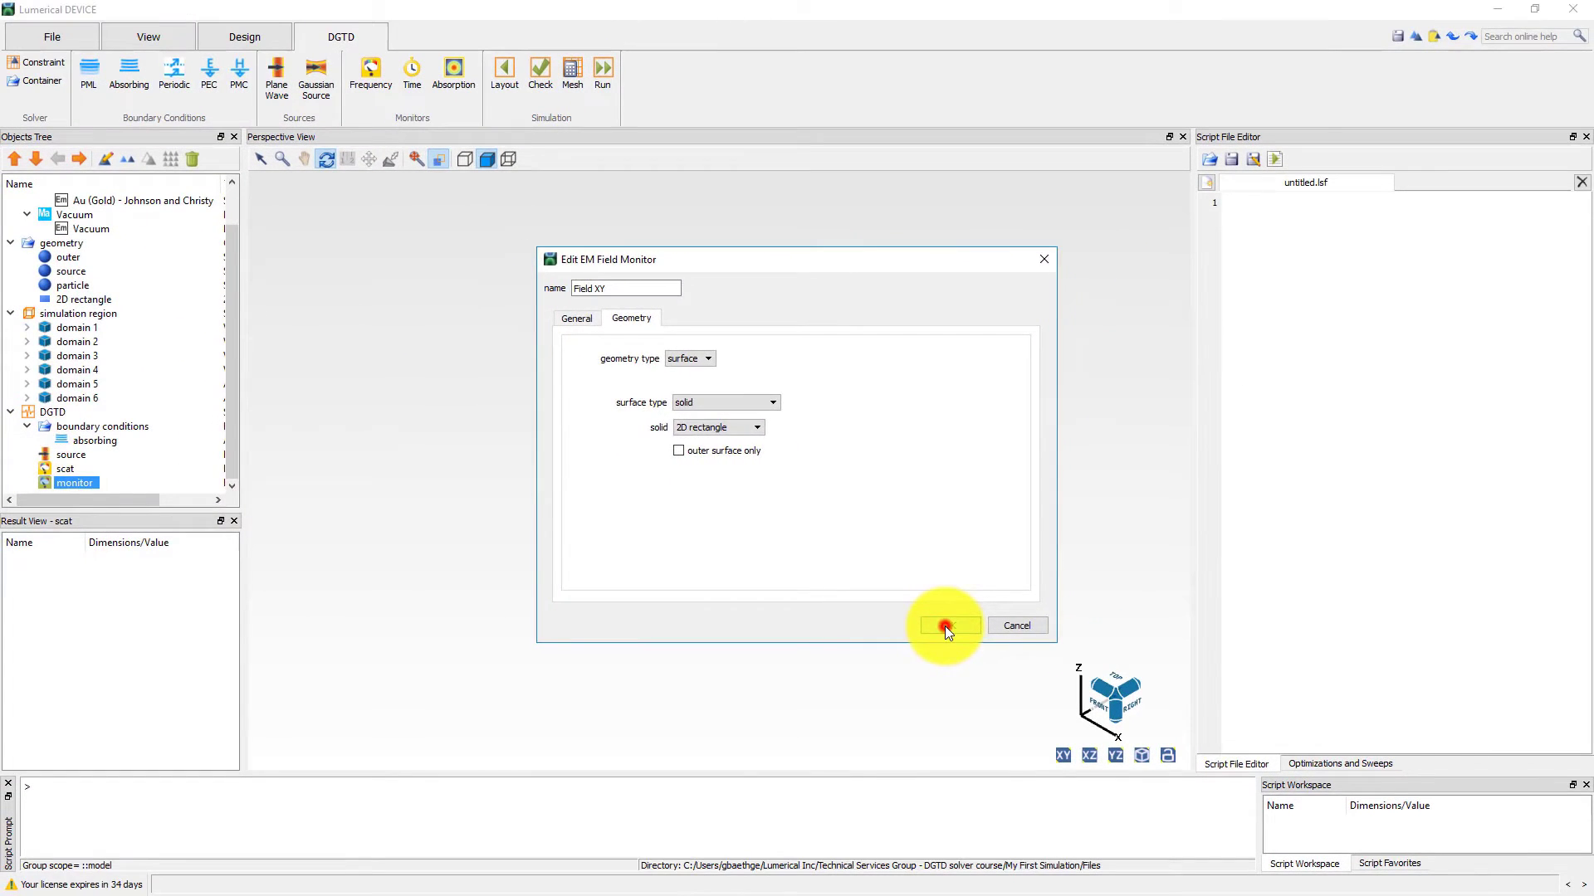
left_click(1023, 716)
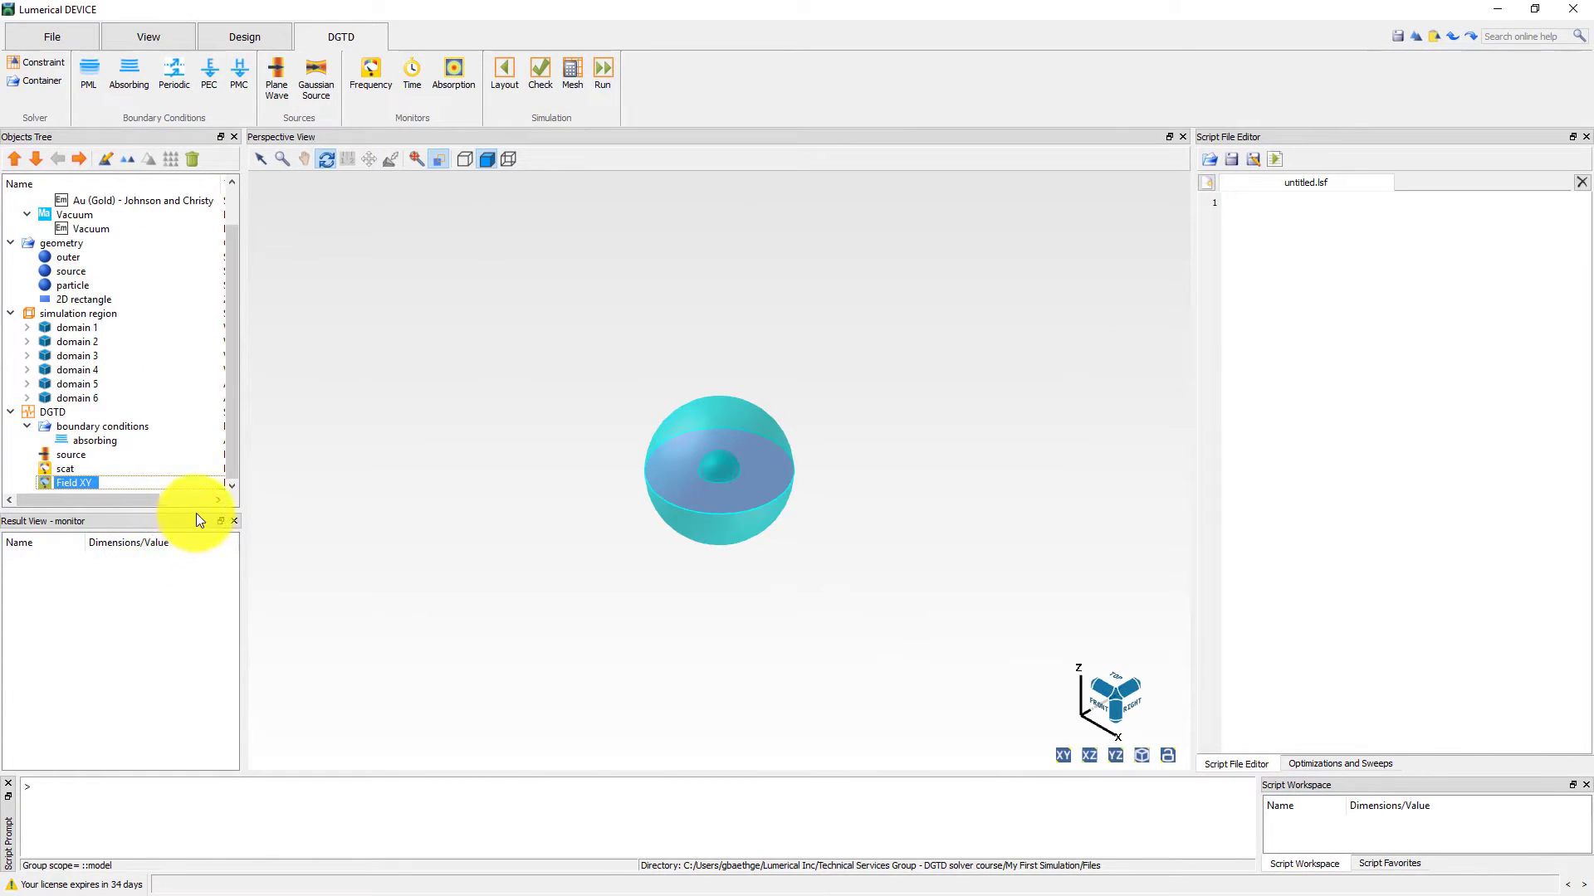